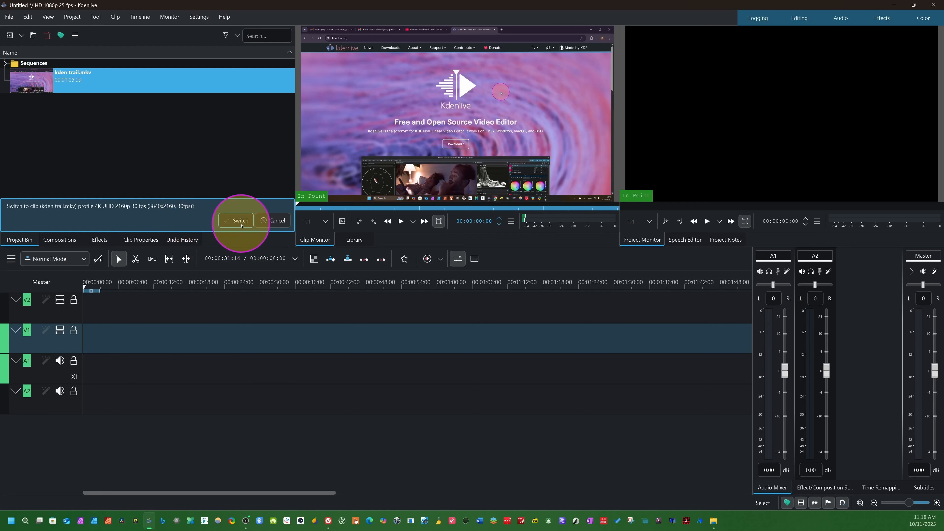
Switch the project to the 4K UHD 2160p 30 fps profile of kden trail.mkv and select that clip.
click(236, 220)
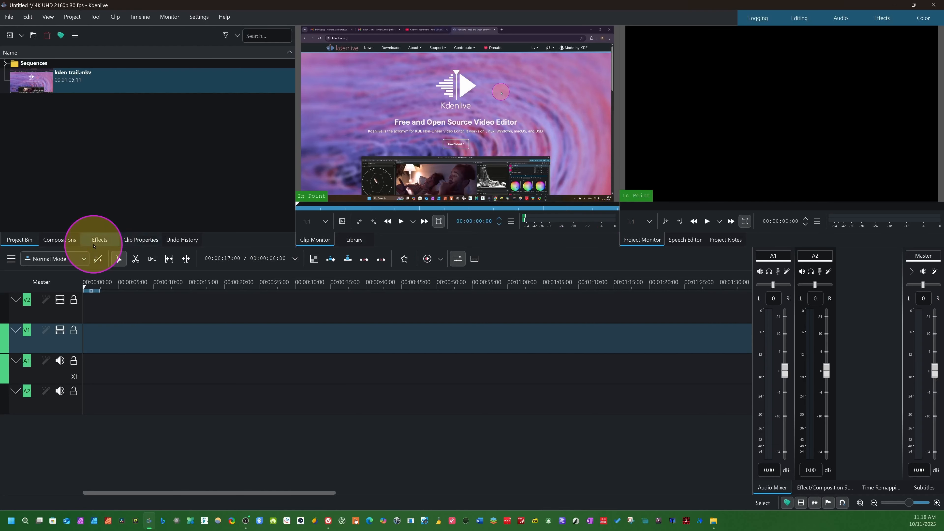
click(152, 80)
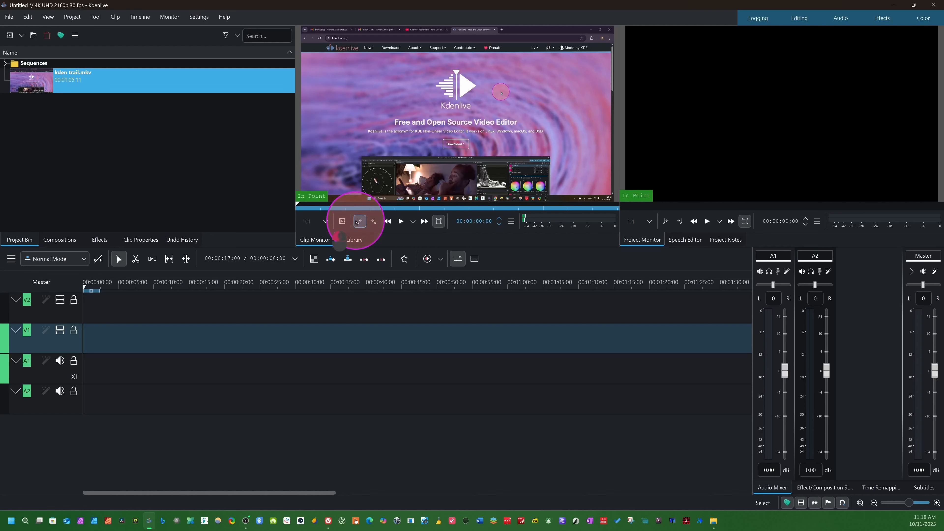
Mark the section of kden trail.mkv from about 00:00:12:02 to 00:00:23:28 and preview it from its start.
click(354, 205)
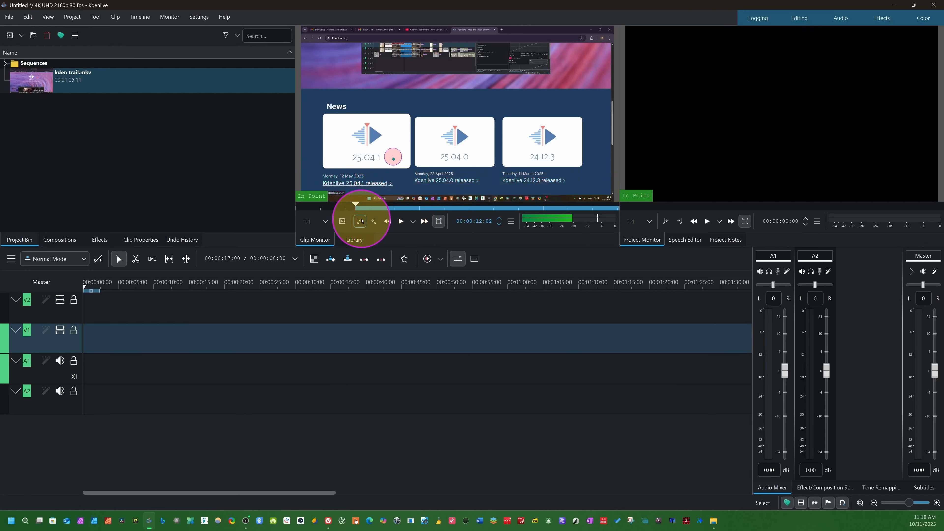
click(414, 207)
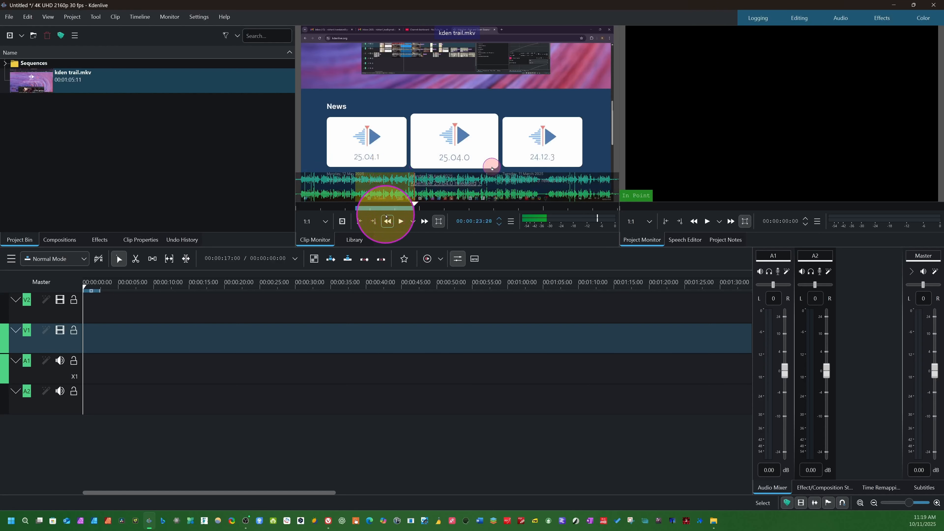
click(355, 201)
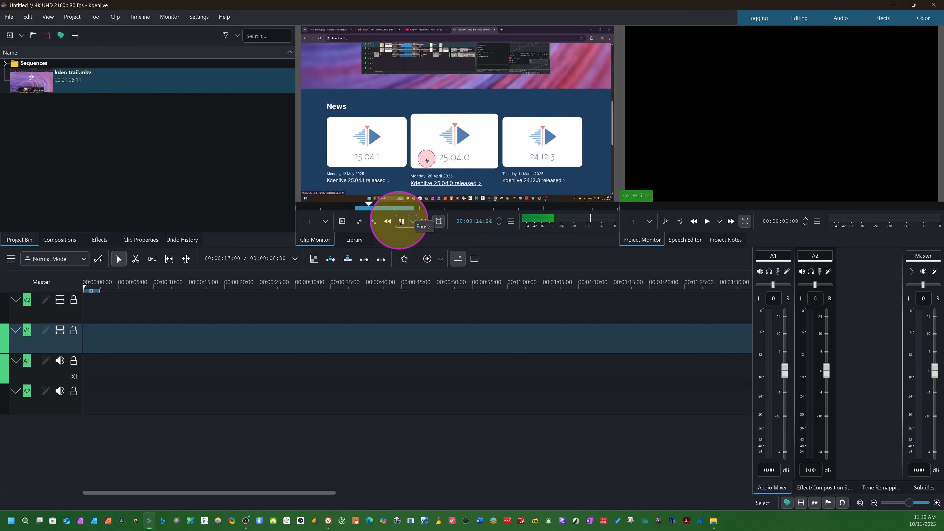
click(400, 222)
Insert the marked section of kden trail.mkv at the start of tracks V1 and A1.
click(434, 204)
drag(435, 205, 386, 198)
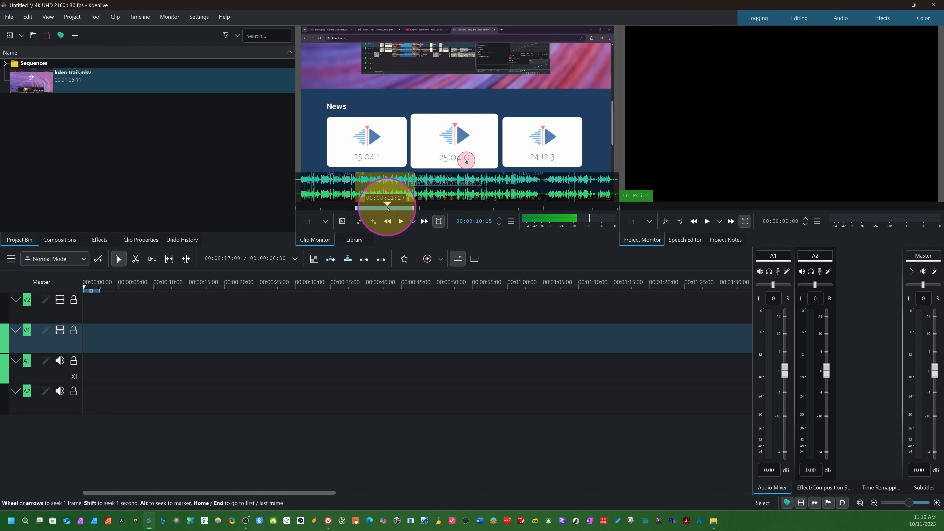
key(v)
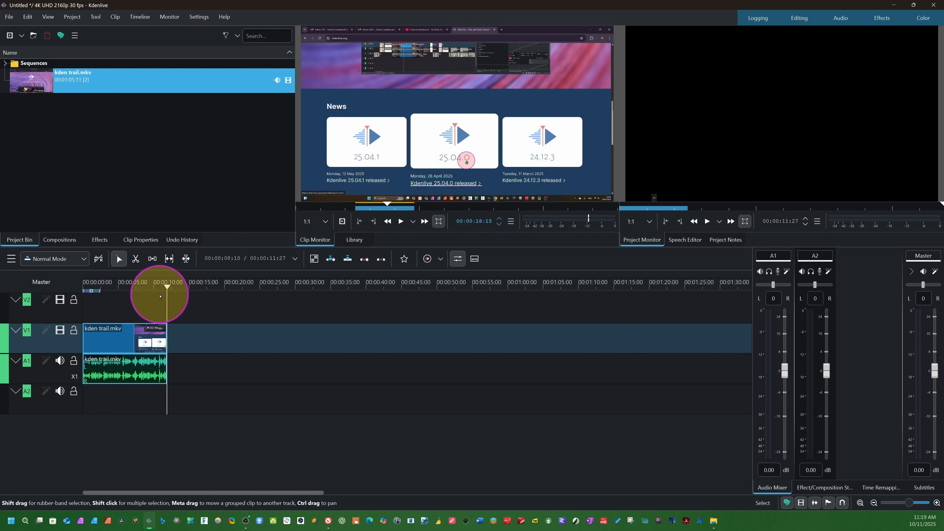
Play the inserted section on the timeline and return the playhead near its beginning.
drag(160, 296, 142, 315)
key(space)
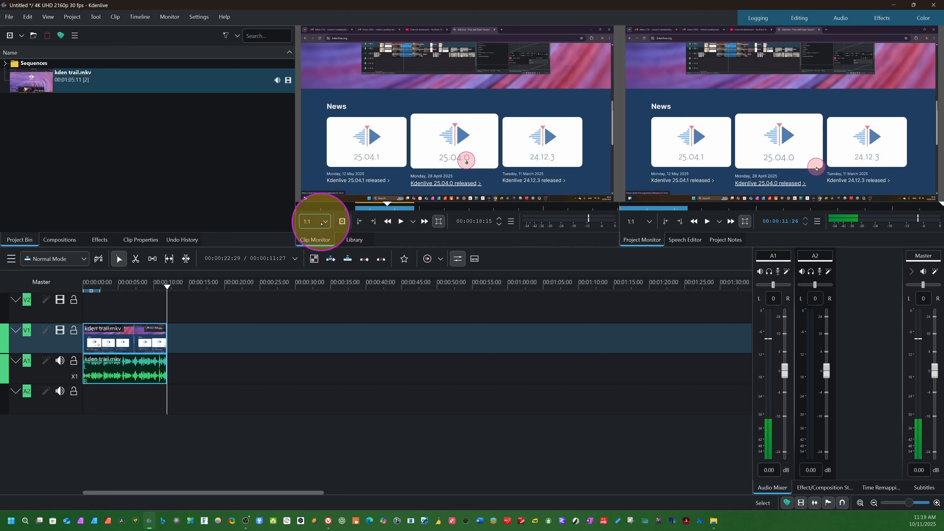
click(101, 293)
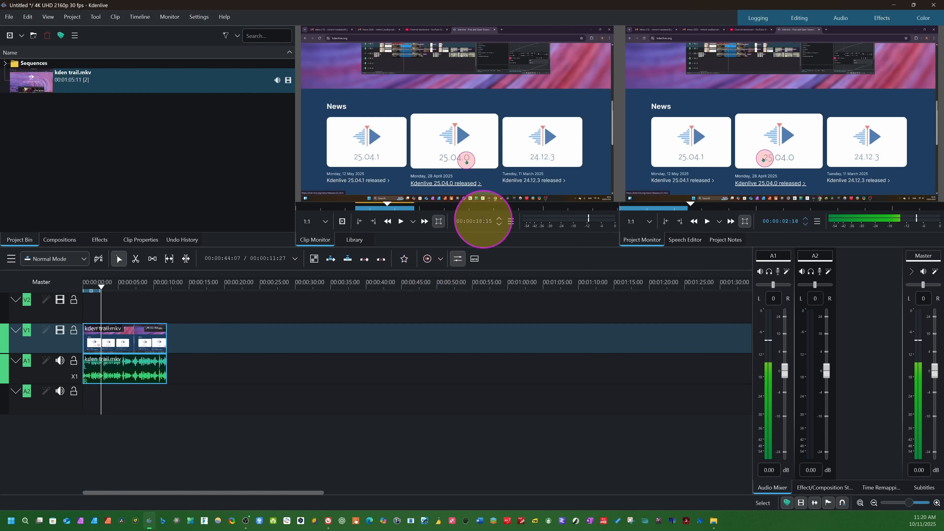
Set the clip monitor's preview resolution to 270p and play a short stretch of the timeline.
click(325, 222)
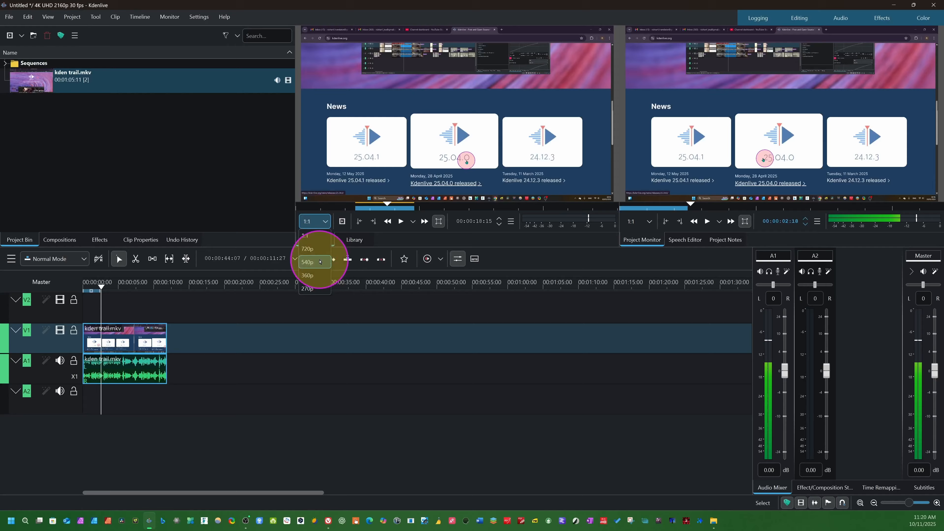
click(313, 289)
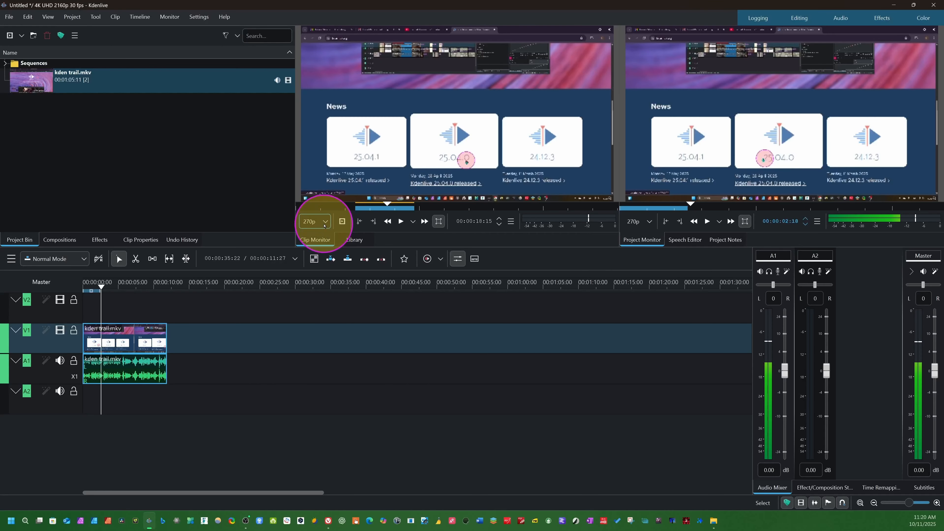
key(space)
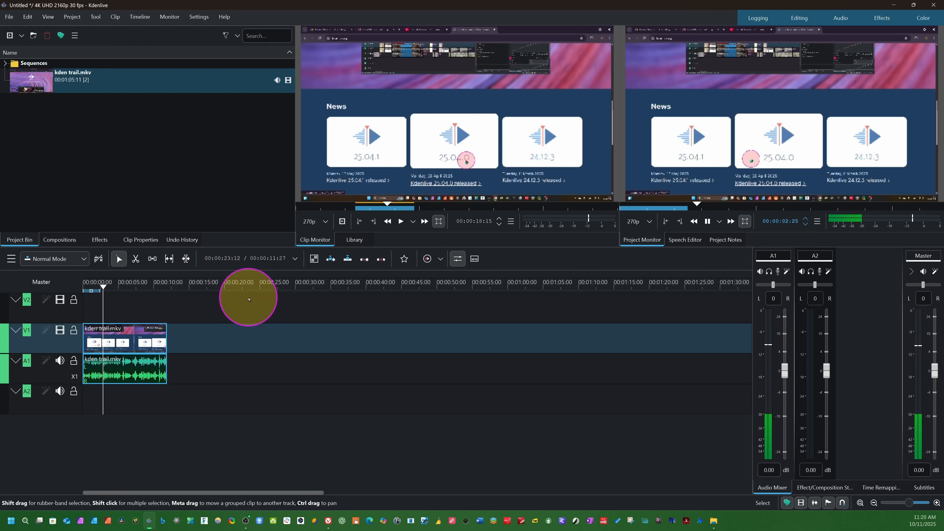
key(space)
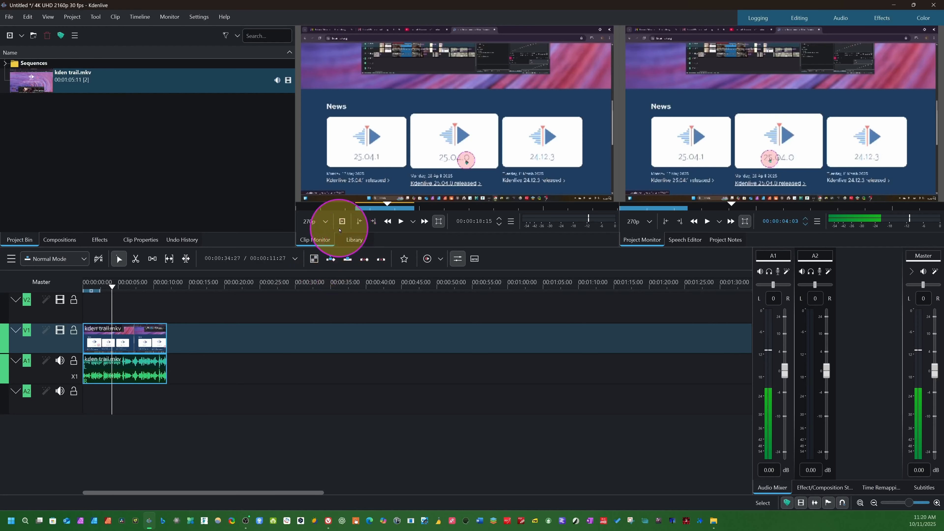
Compare the preview at 1:1 and 270p in the clip monitor, and choose 270p in the project monitor.
click(325, 222)
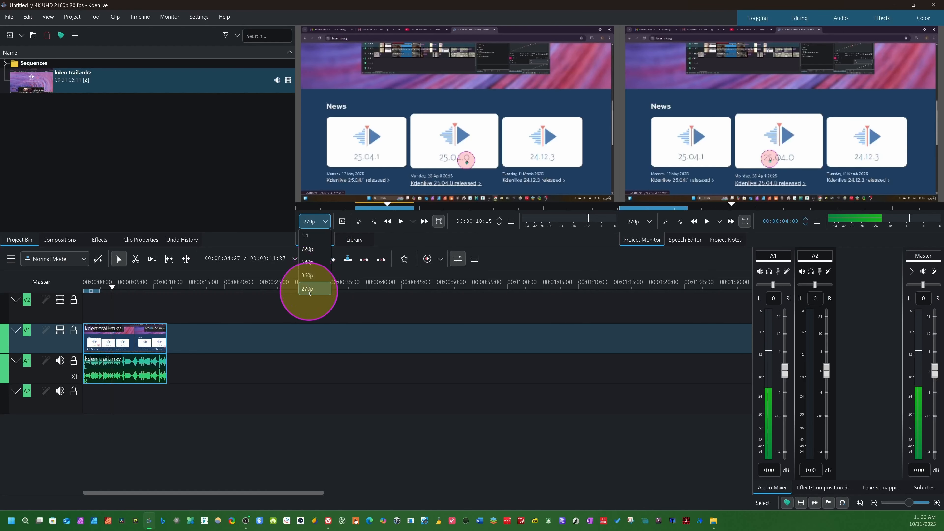
click(309, 235)
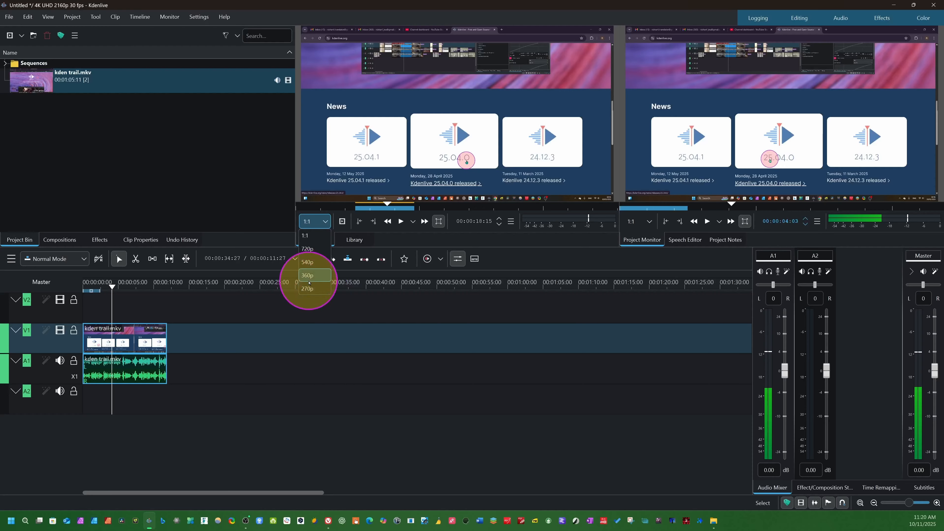
click(319, 289)
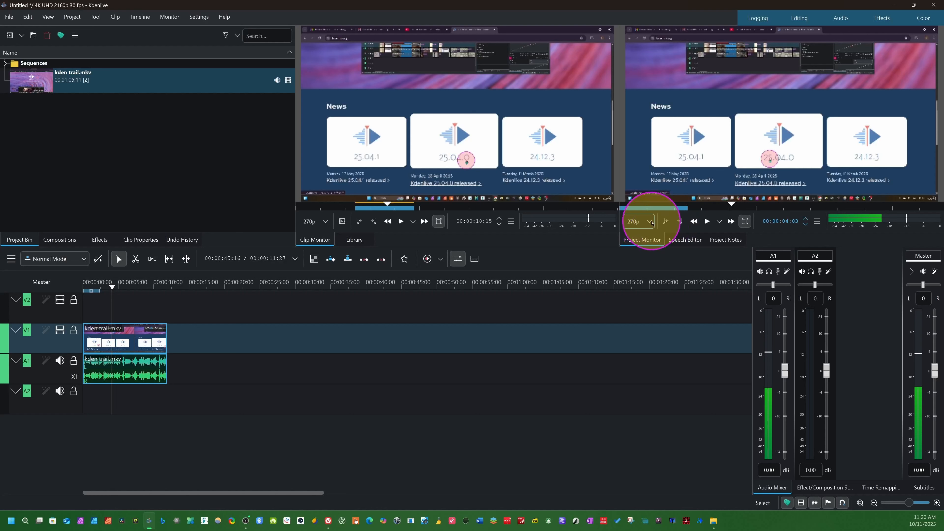
click(646, 221)
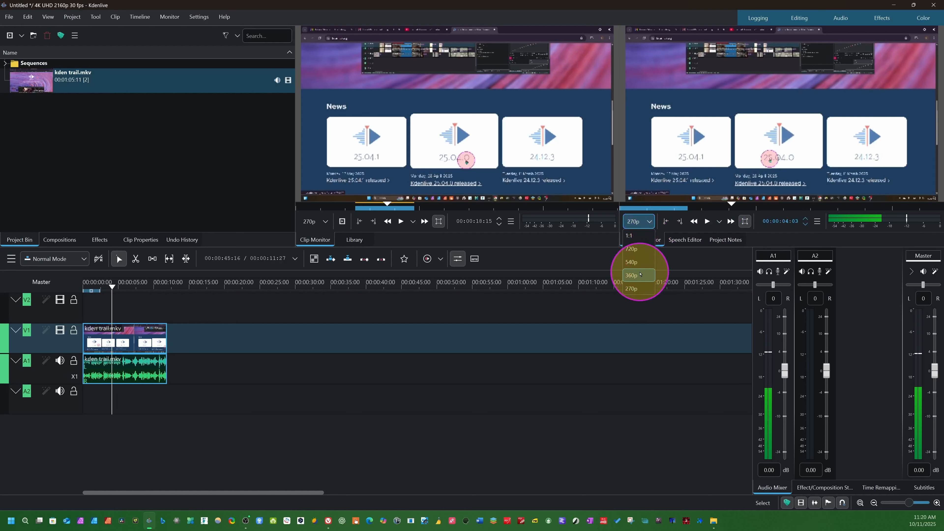
click(631, 286)
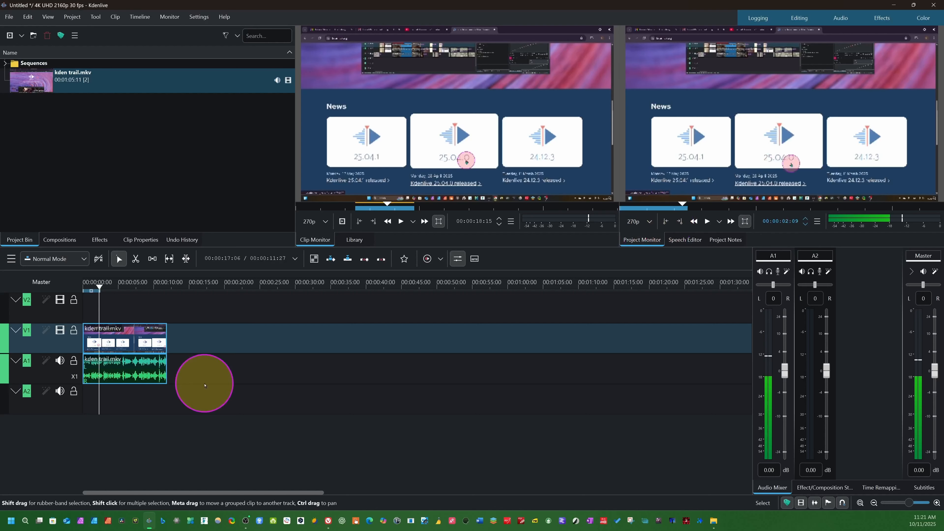
Undo the section's insertion, try placing the whole kden trail.mkv clip on tracks V1 and A1, and undo that placement.
key(ctrl+z)
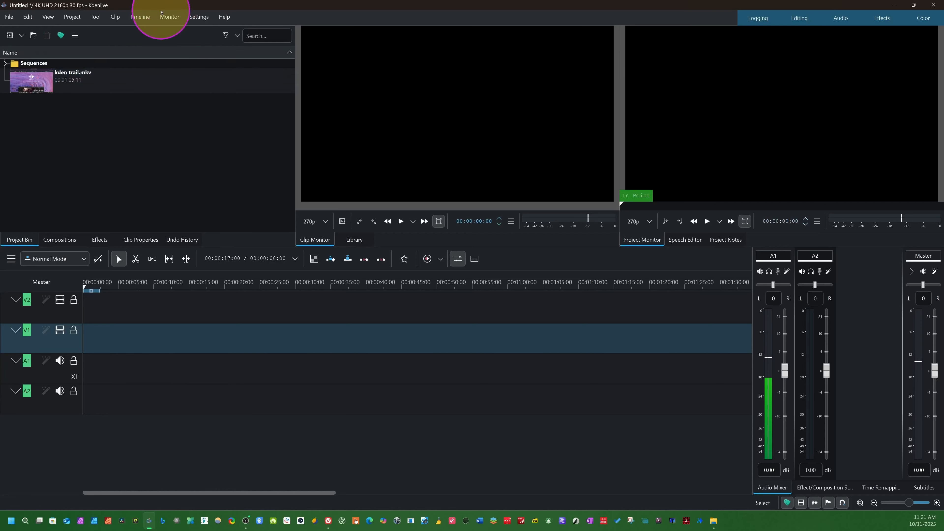
click(116, 85)
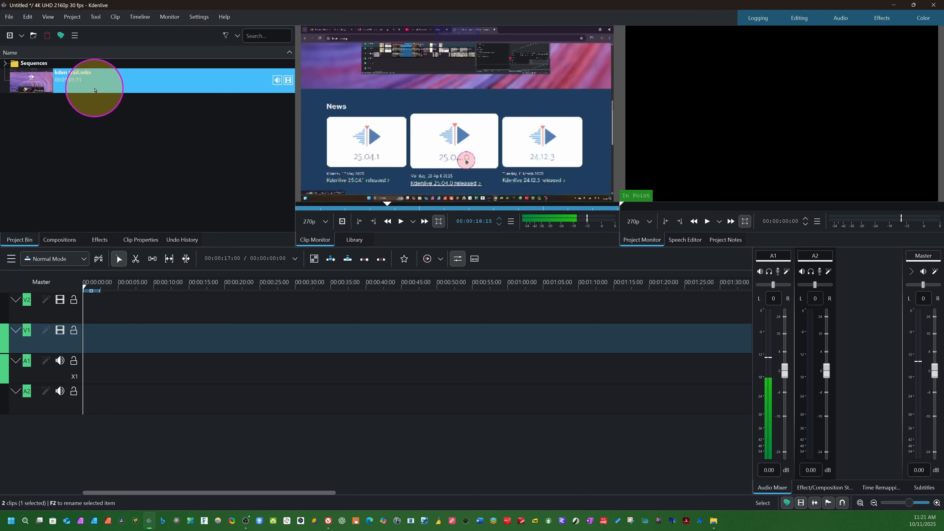
drag(95, 90, 93, 338)
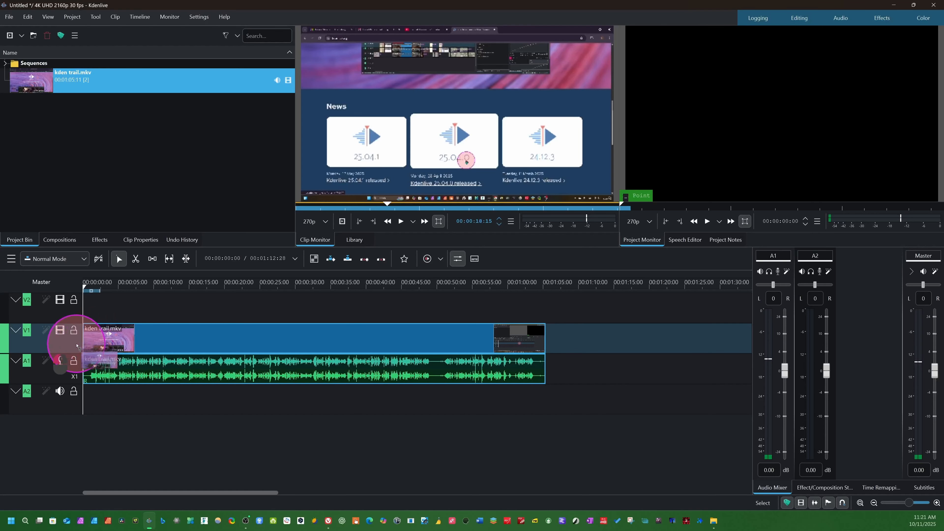
key(ctrl+z)
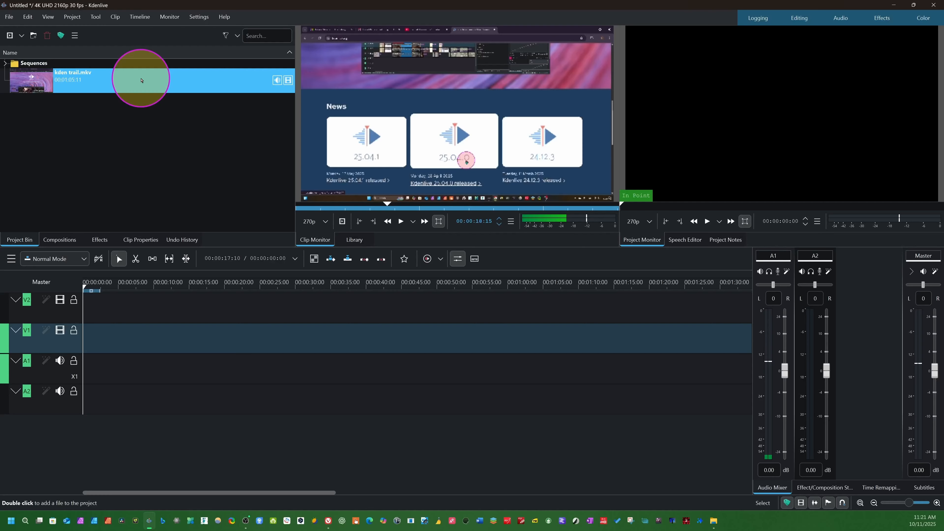
Place the whole kden trail.mkv clip at the start of tracks V1 and A1 and move the playhead to about 00:00:03:10.
key(ctrl+shift+z)
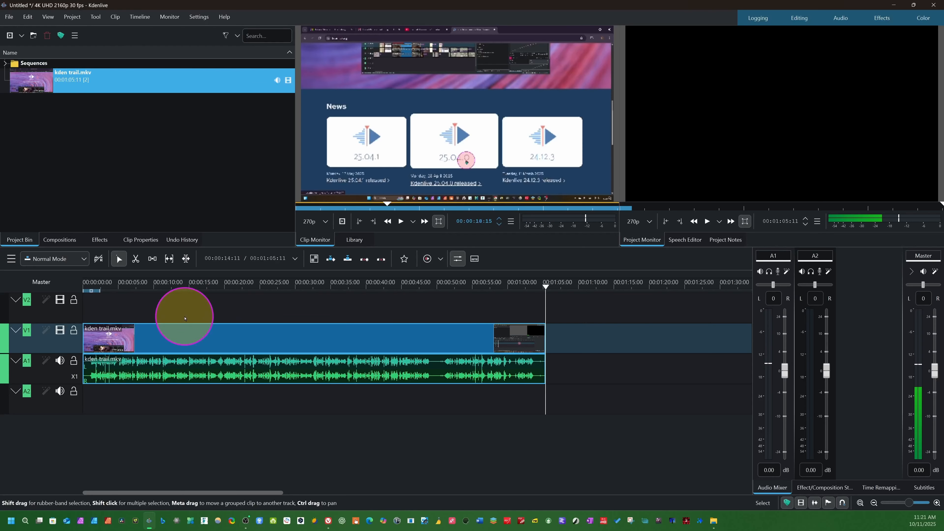
drag(543, 284, 106, 370)
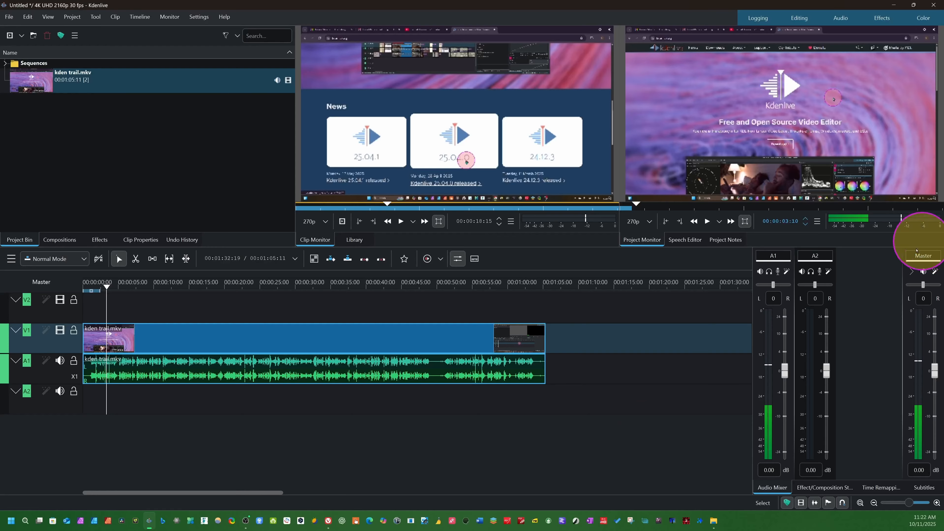
Position the playhead at about 00:00:01:02, just before the first audible sound in the clip's waveform.
click(936, 504)
click(936, 503)
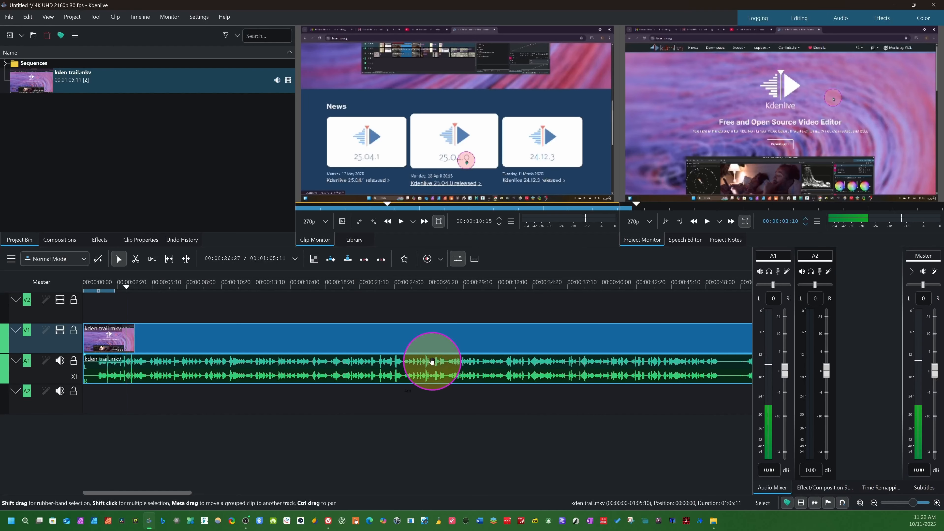
scroll(431, 360, down, 3)
scroll(433, 363, up, 2)
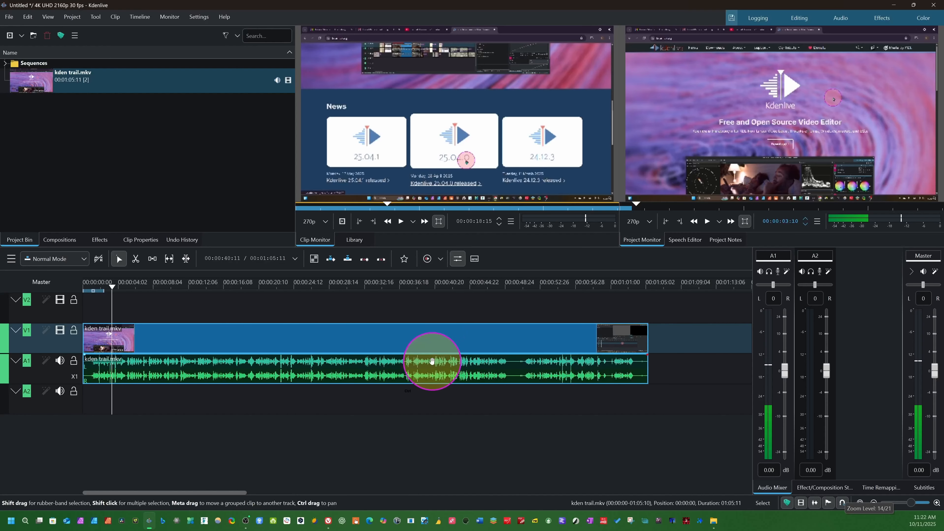
scroll(432, 361, down, 2)
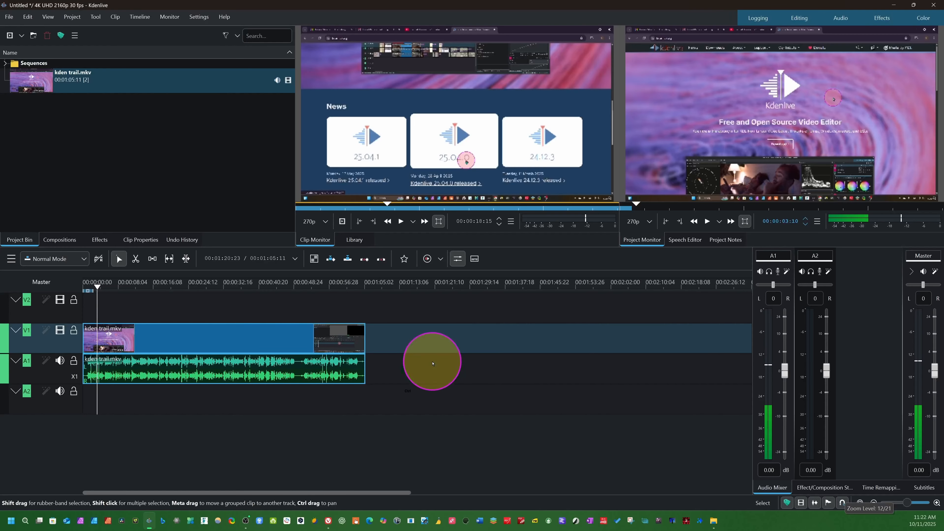
scroll(431, 360, up, 2)
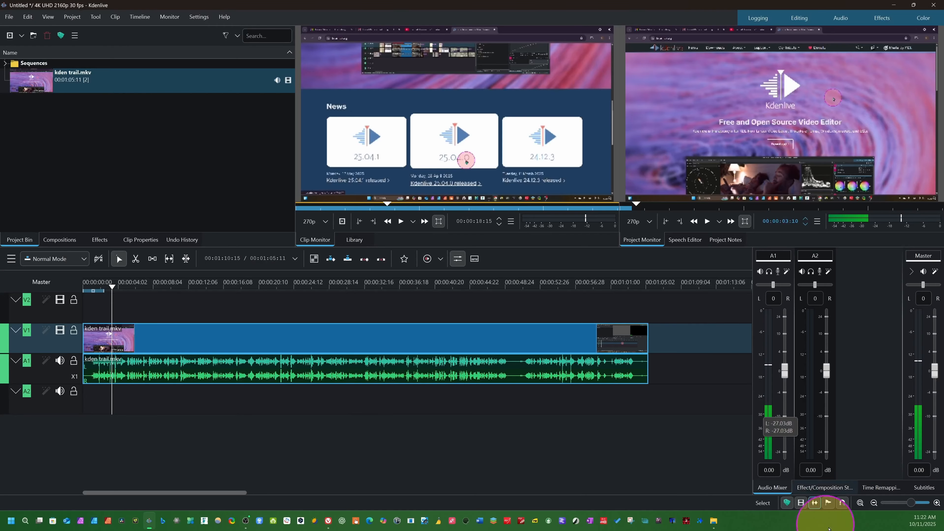
scroll(107, 414, up, 5)
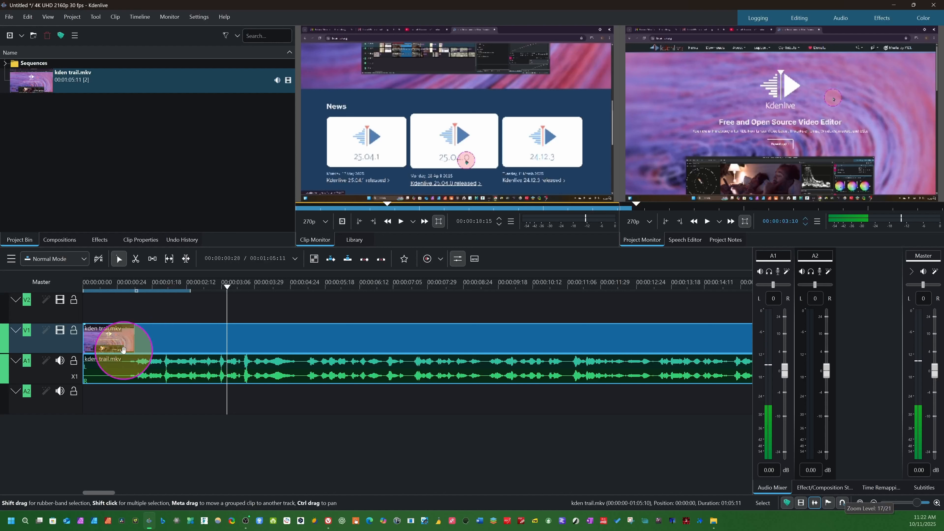
click(220, 296)
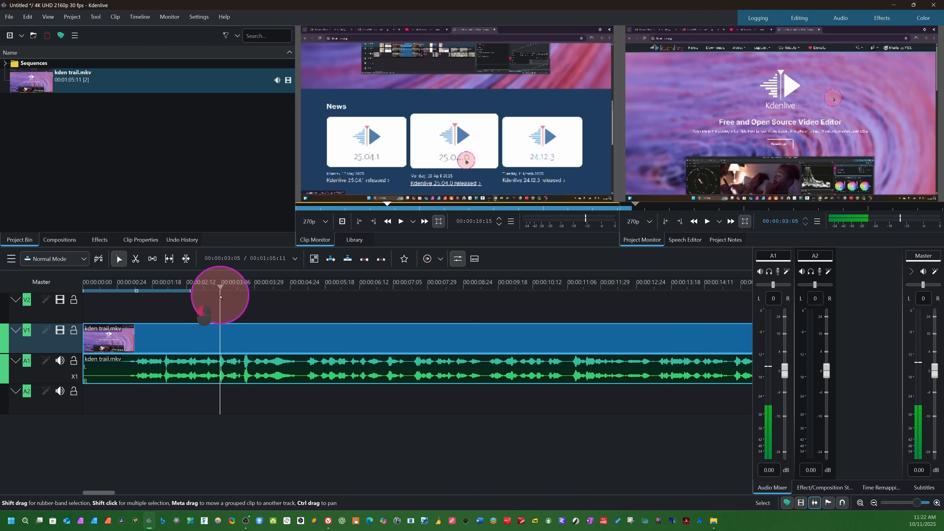
drag(220, 296, 127, 371)
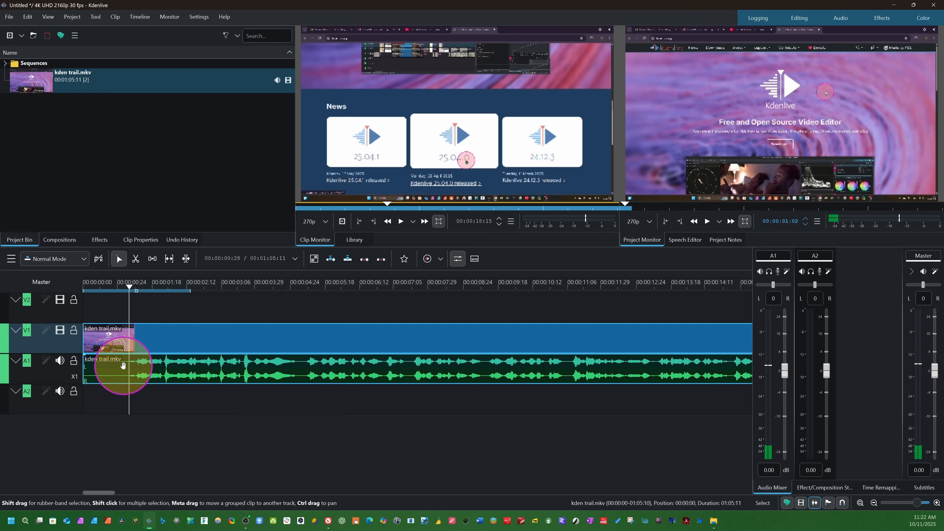
Split the kden trail.mkv clip with the Razor tool at about 00:00:01:05 and at two points before it.
key(x)
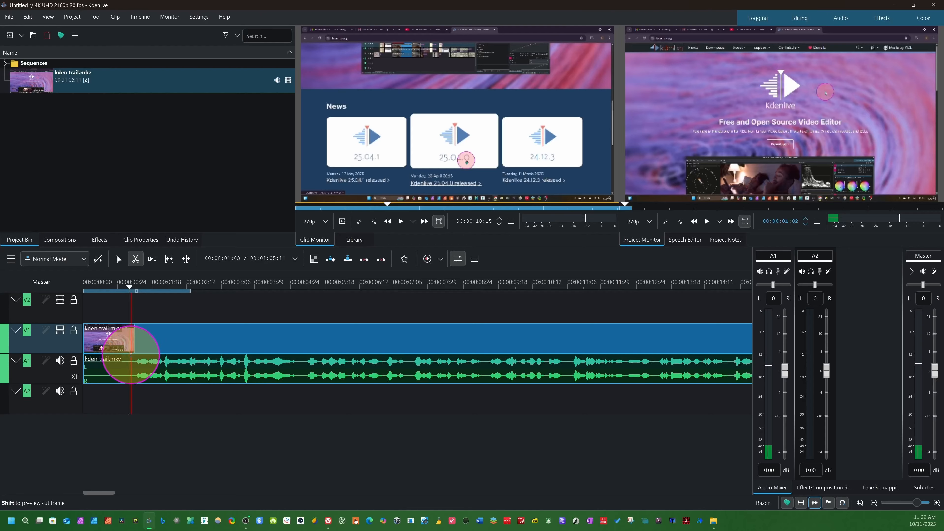
click(134, 375)
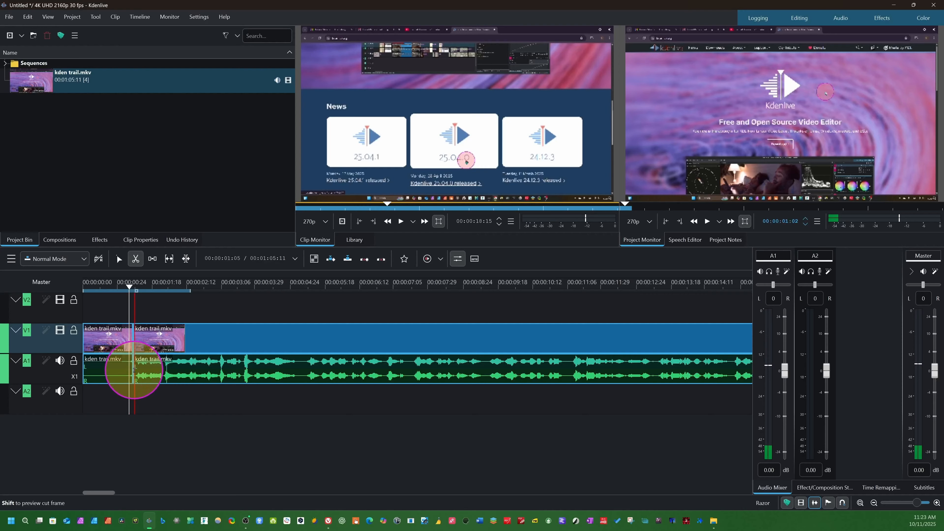
click(113, 370)
click(96, 370)
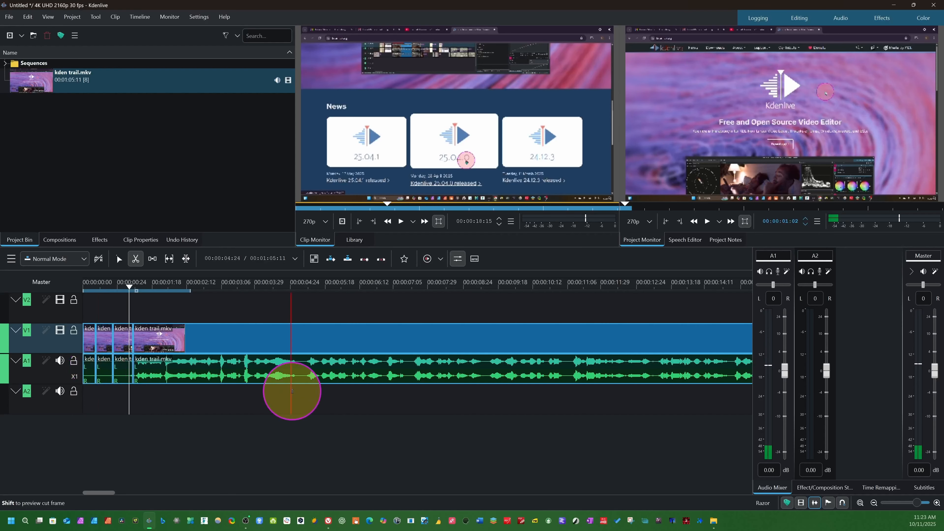
Split the remaining part of the clip with the Razor tool at about 00:00:11:05 and about 5 seconds.
click(566, 387)
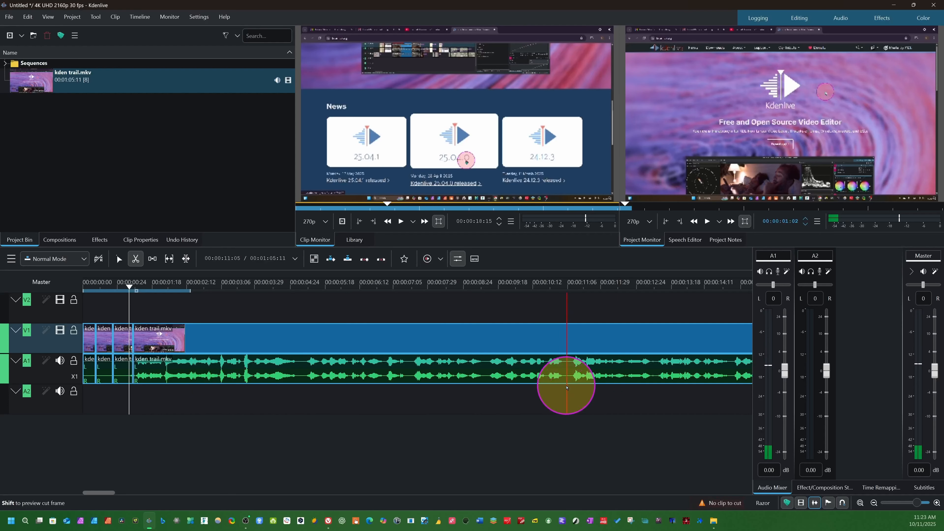
click(566, 376)
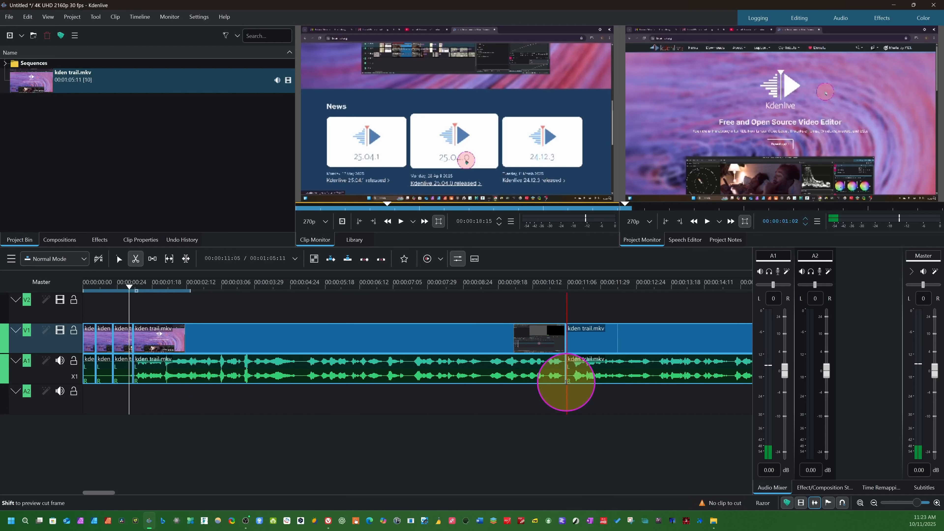
click(303, 367)
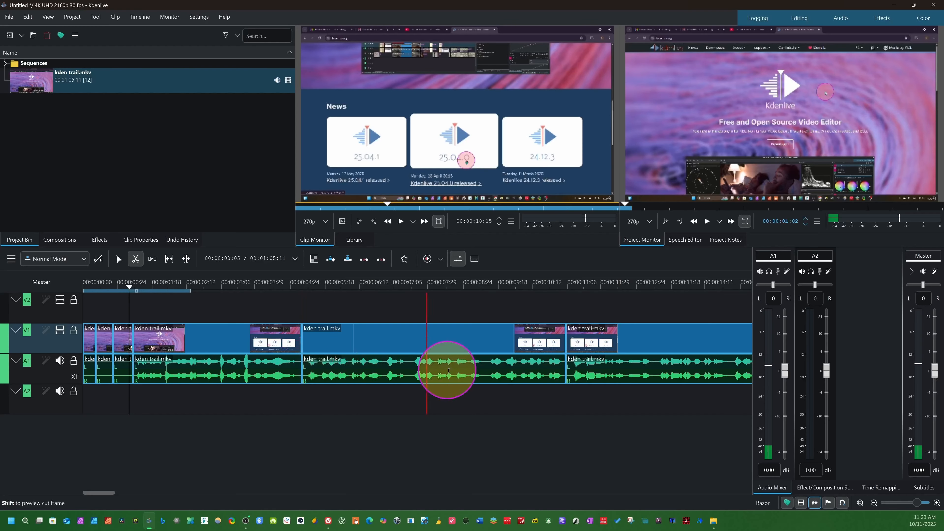
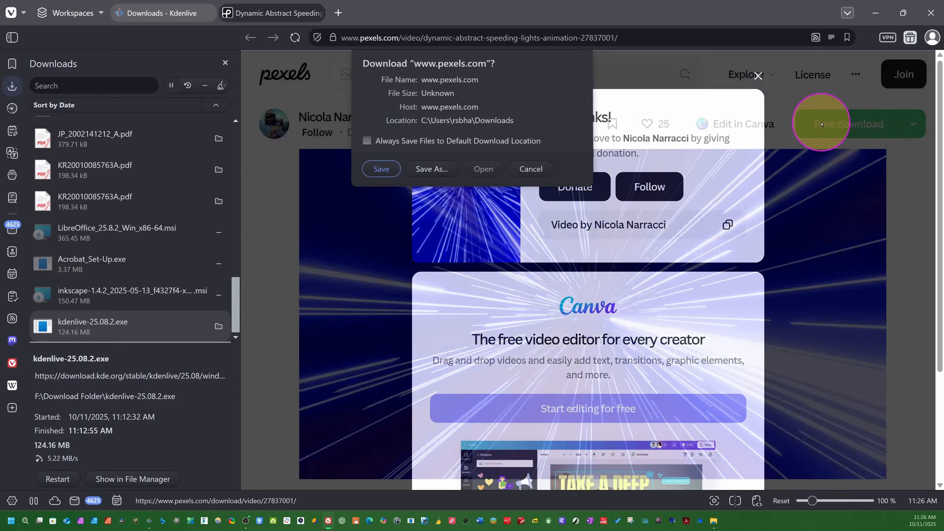
Save the speeding lights video from Pexels to the download folder, reveal the file there and return to the editor.
click(430, 167)
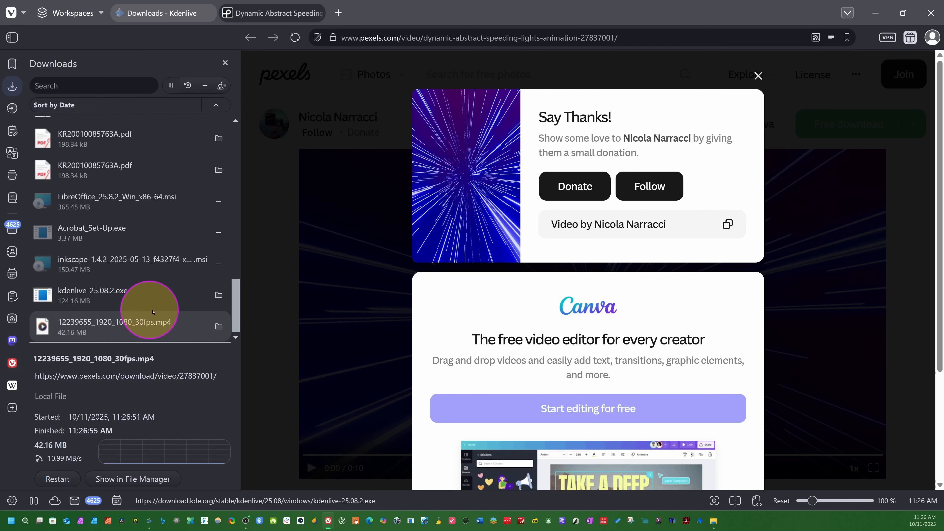
click(216, 327)
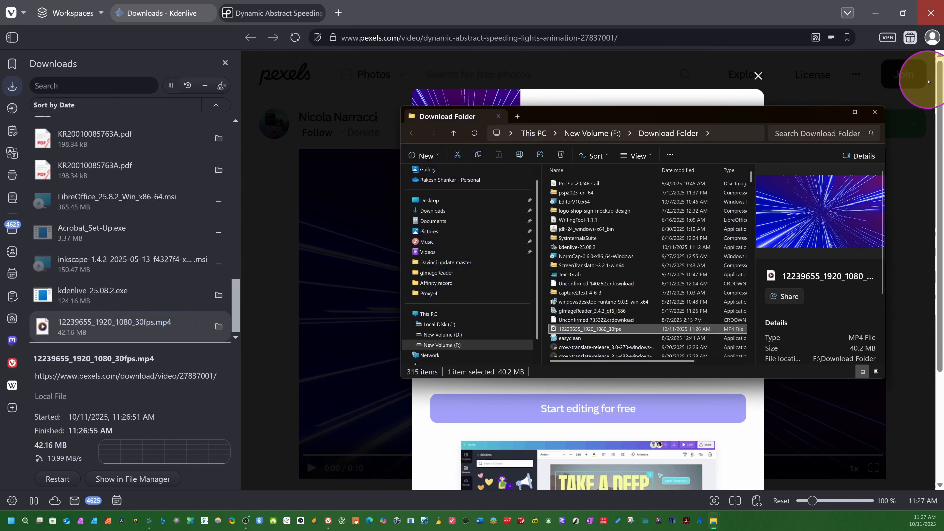
click(858, 76)
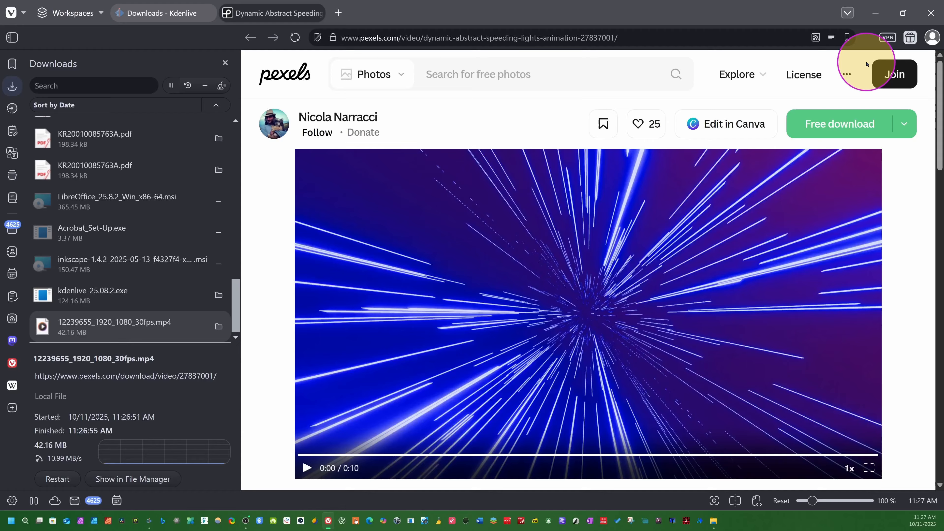
click(875, 13)
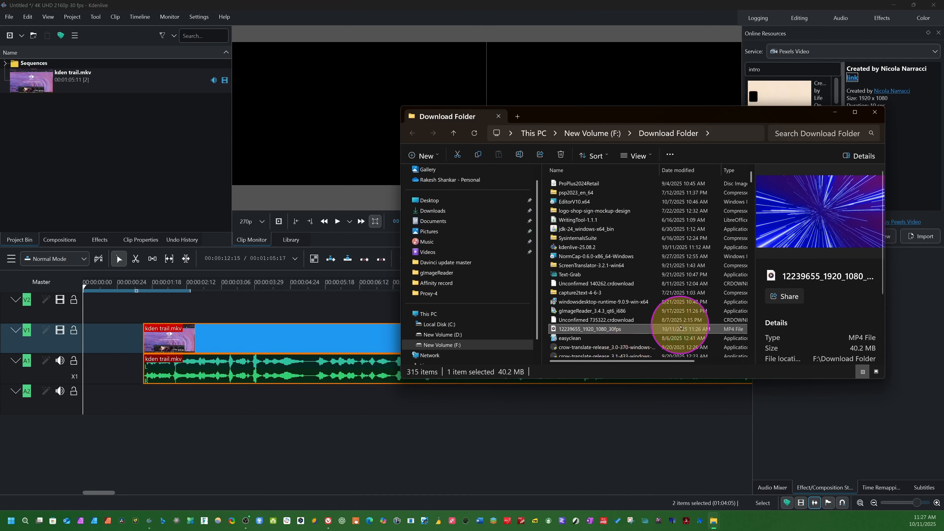
Import 12239655_1920_1080_30fps.mp4 from the download folder into the project bin and insert it at the start of track V1.
drag(685, 328, 60, 159)
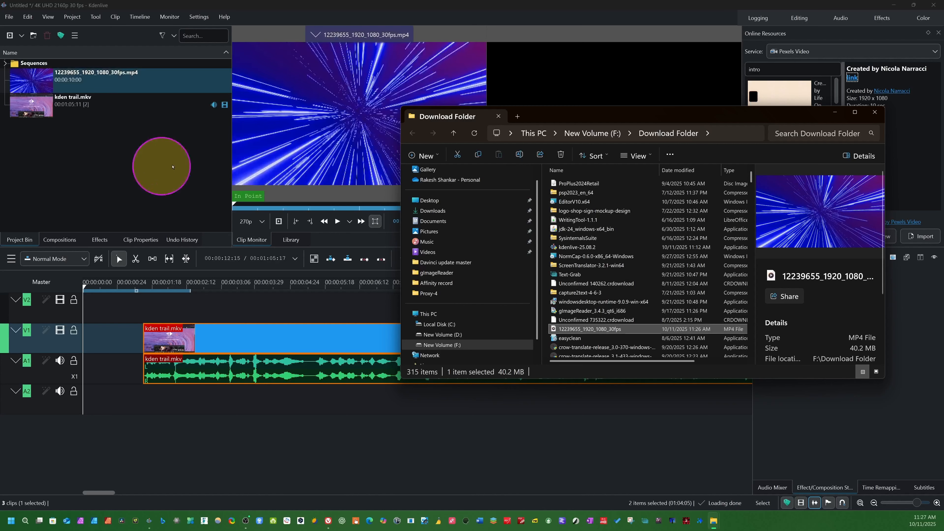
click(835, 112)
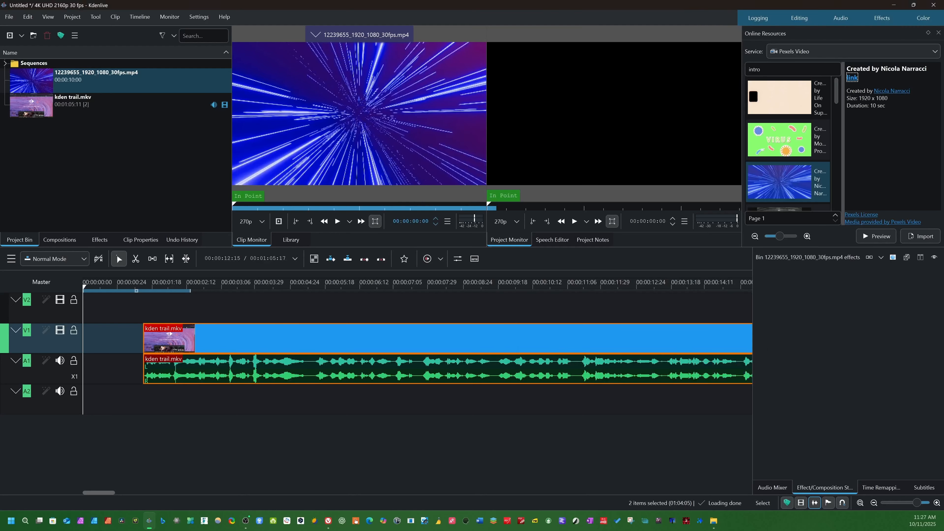
scroll(805, 175, down, 3)
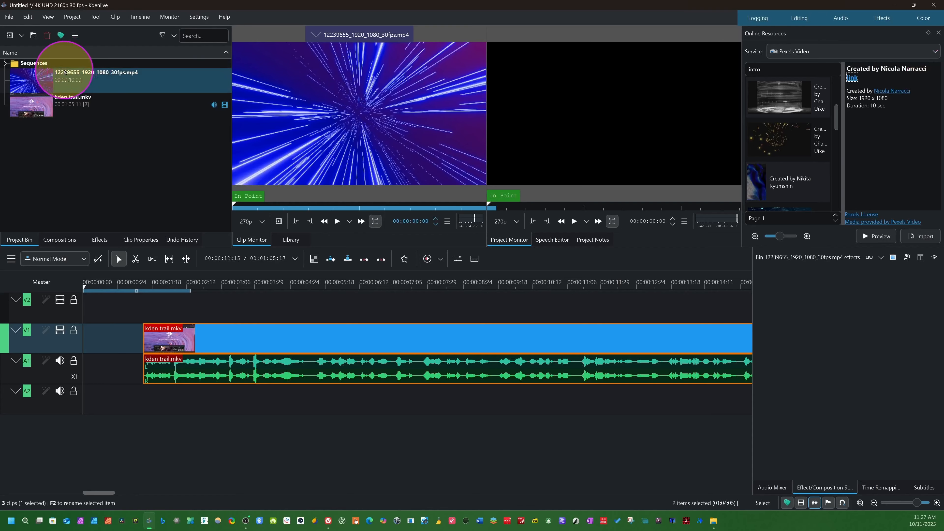
click(65, 84)
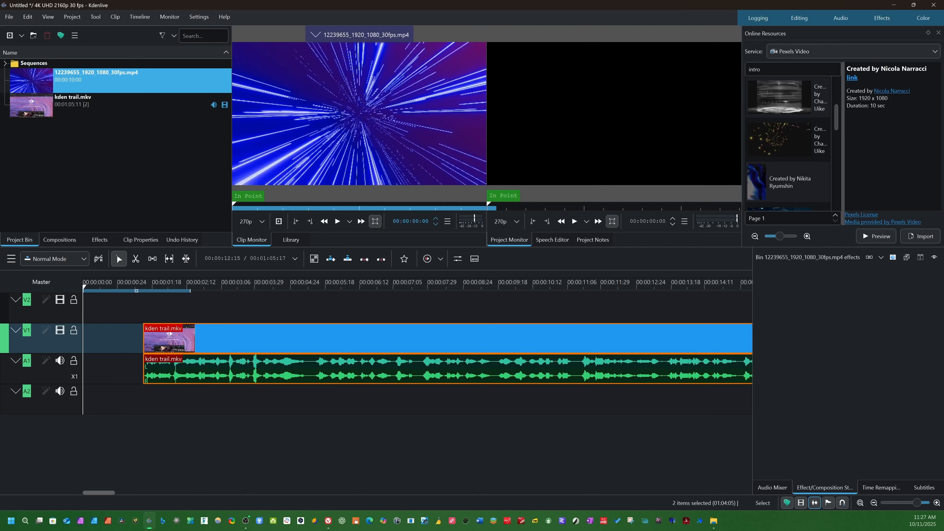
click(91, 83)
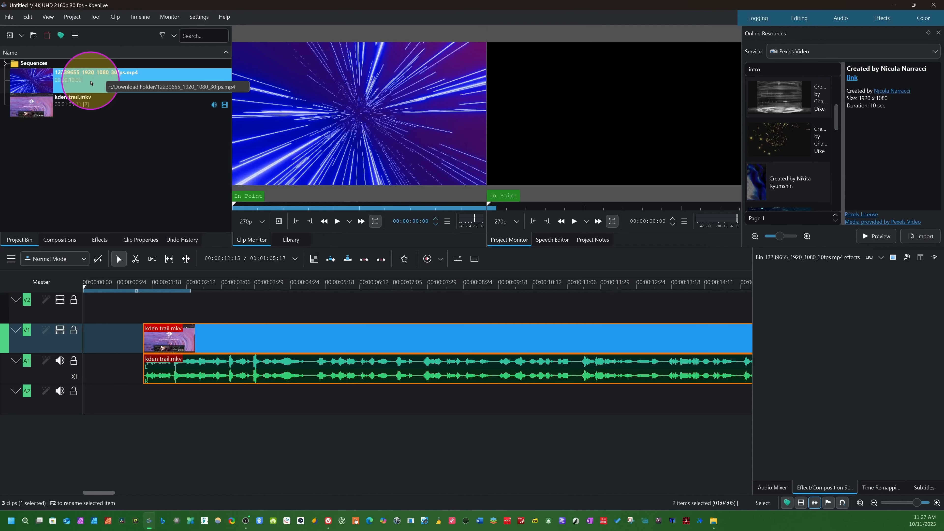
key(v)
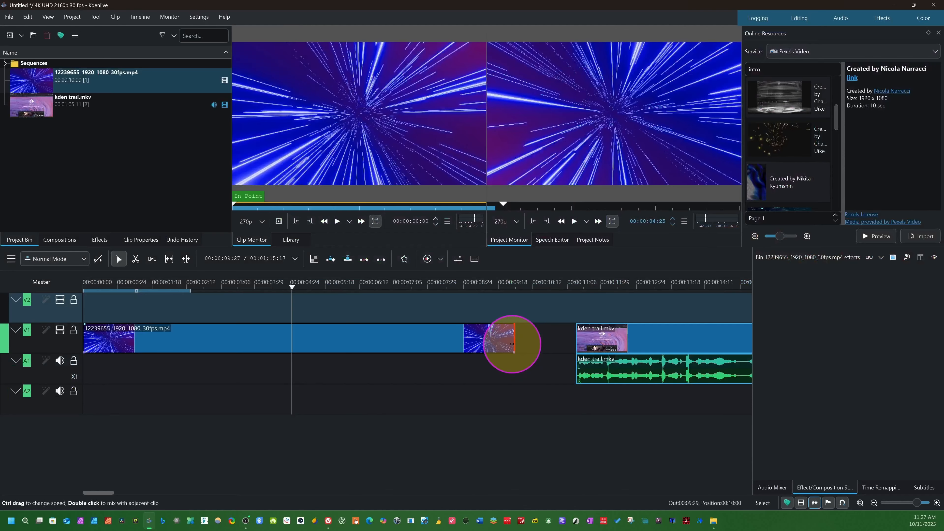
Trim the end of the 12239655_1920_1080_30fps.mp4 clip on V1 to about 00:00:02:07 and play it back.
drag(512, 343, 176, 333)
click(100, 330)
key(space)
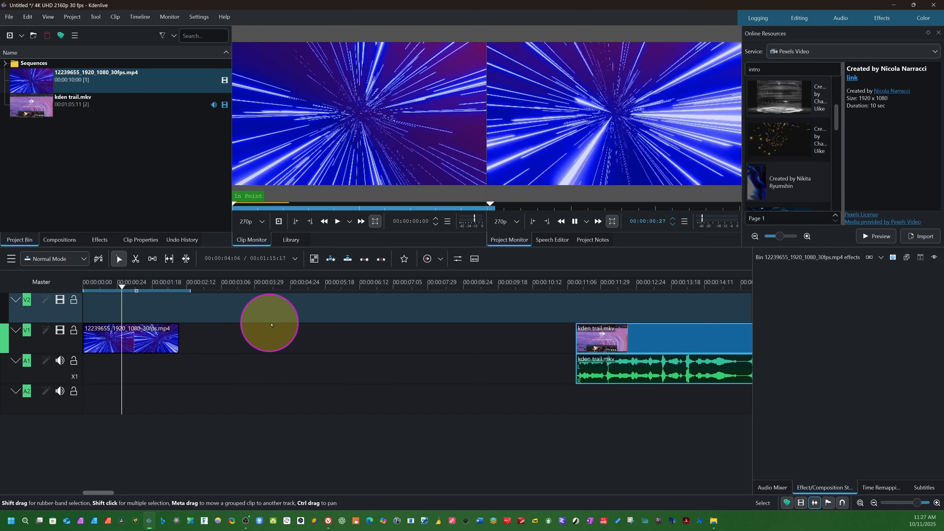
Remove the empty space between the two clips on track V1 and place the playhead at 00:00:03:08.
click(291, 343)
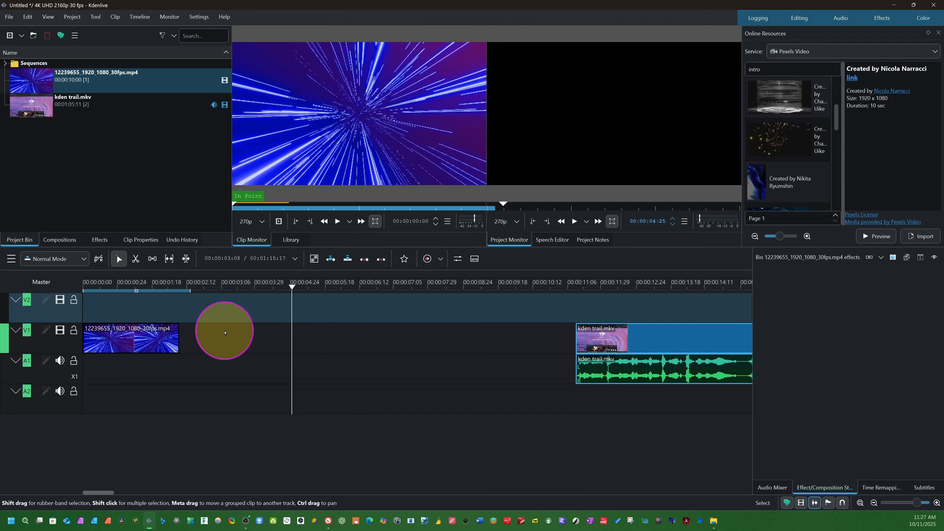
right_click(461, 340)
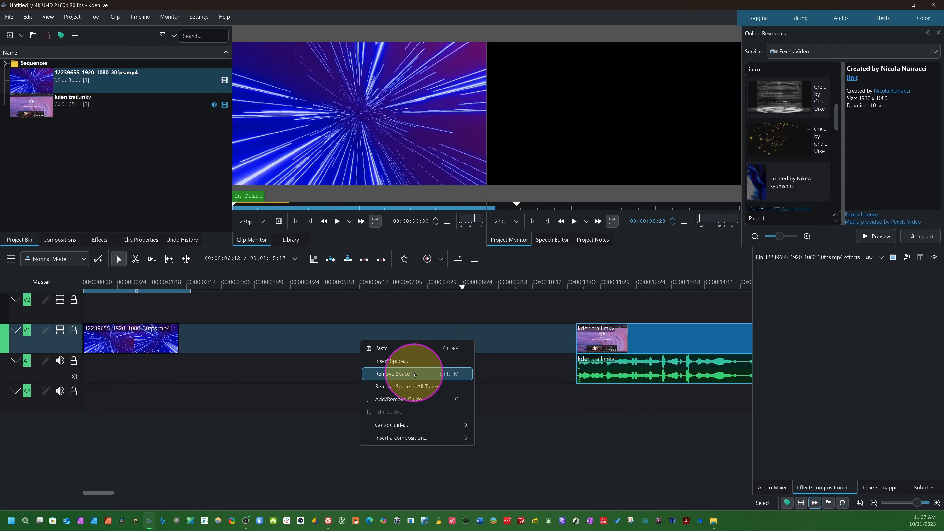
click(420, 374)
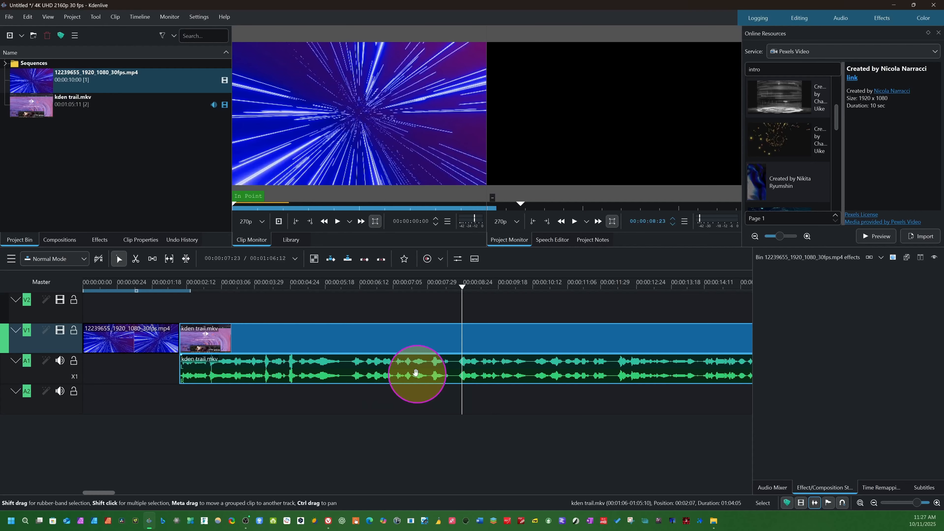
click(224, 287)
Open the keyboard shortcut configuration and look through the listed actions and their assigned shortcuts.
click(200, 17)
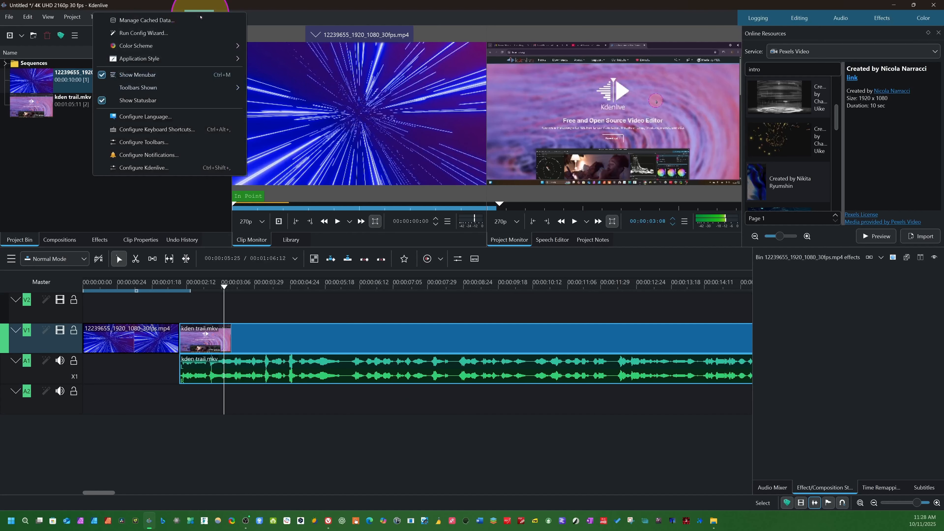
click(159, 131)
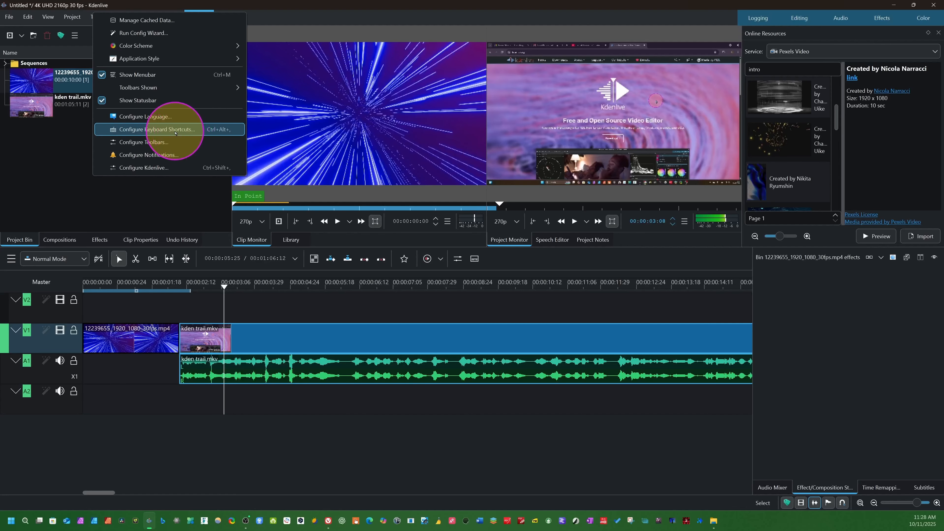
click(172, 130)
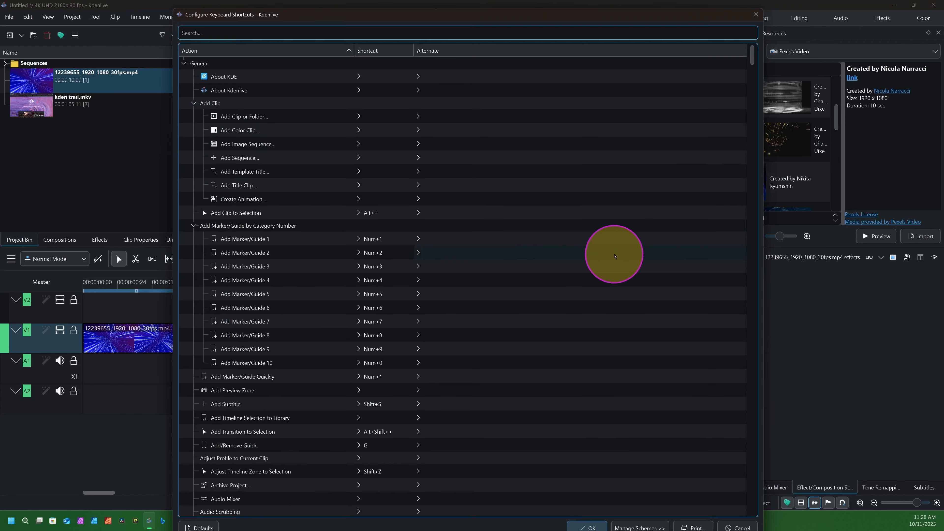
scroll(536, 296, down, 3)
scroll(236, 284, up, 9)
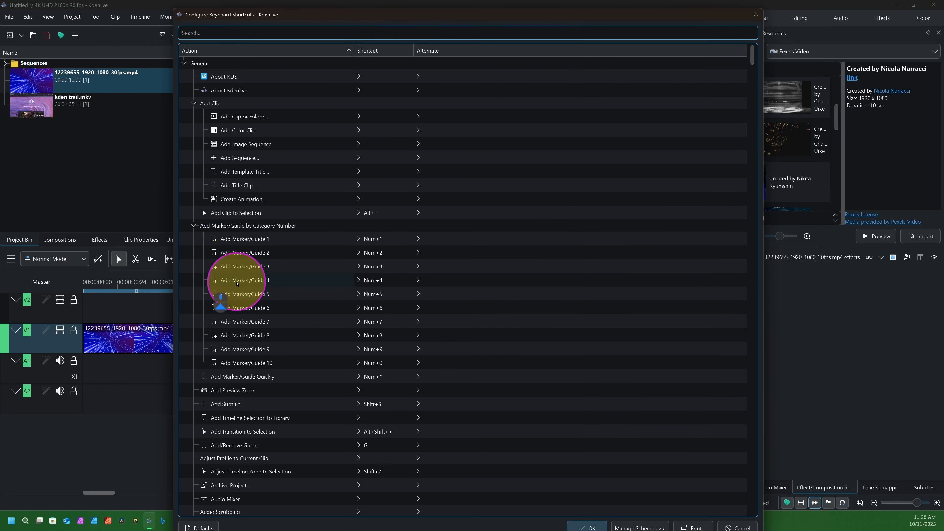
scroll(352, 319, down, 15)
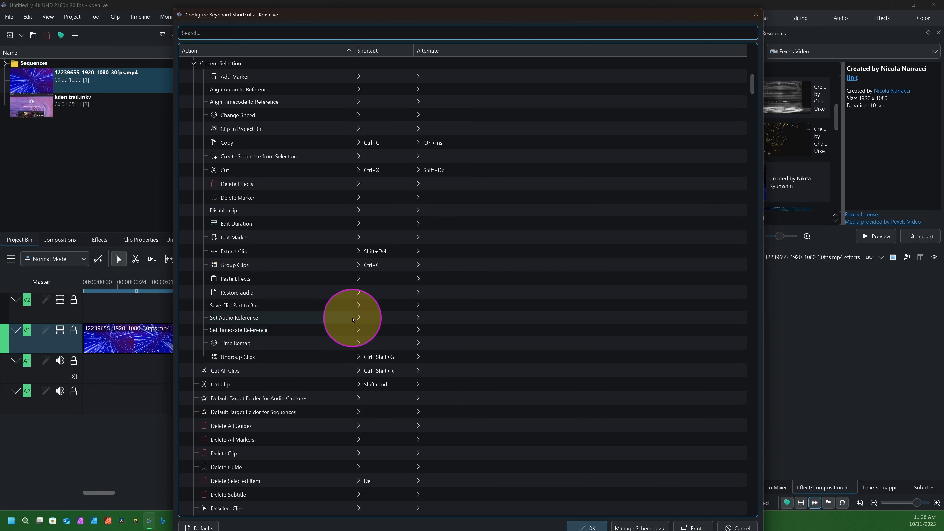
Try switching the Set Audio Reference and Copy actions to custom shortcuts and close the configuration without applying anything.
click(350, 317)
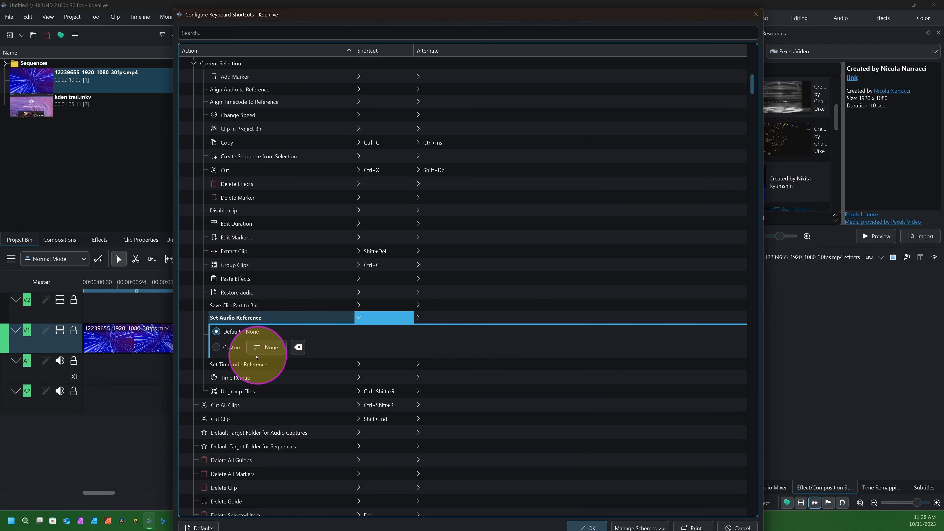
click(216, 347)
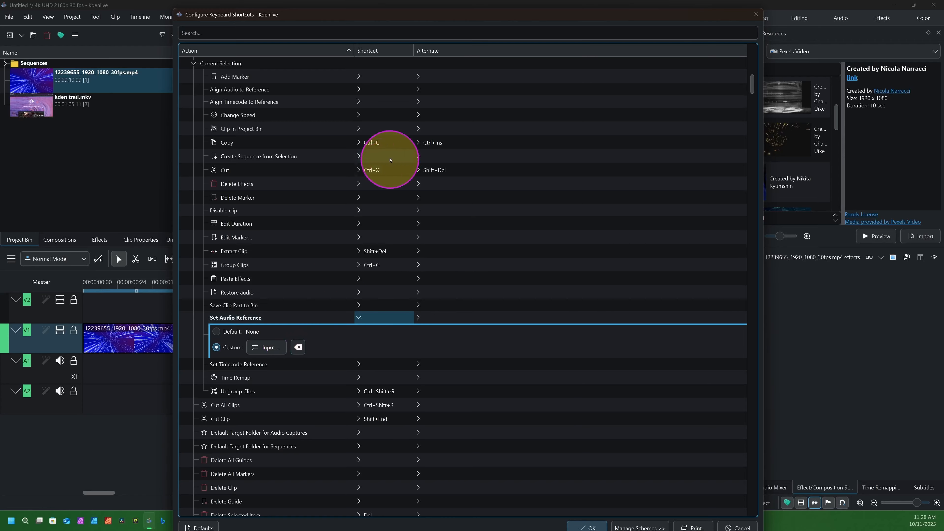
click(312, 141)
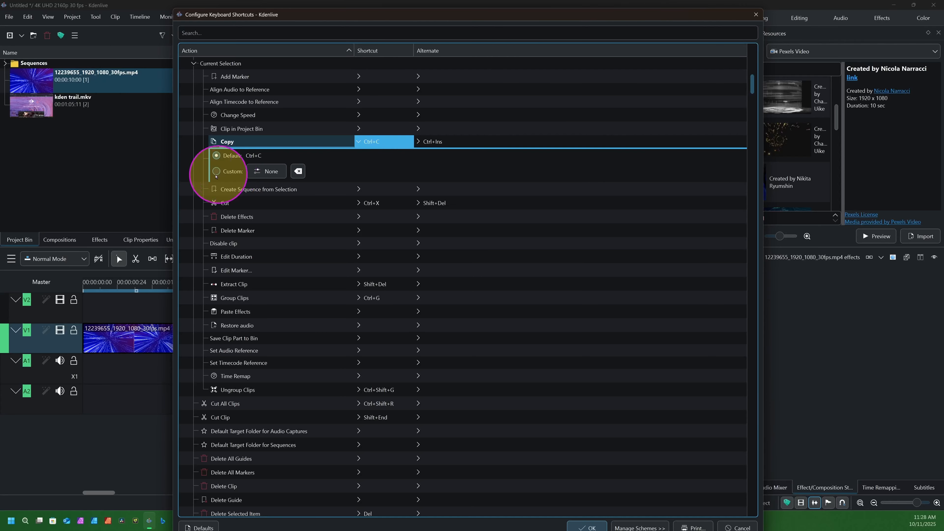
click(216, 172)
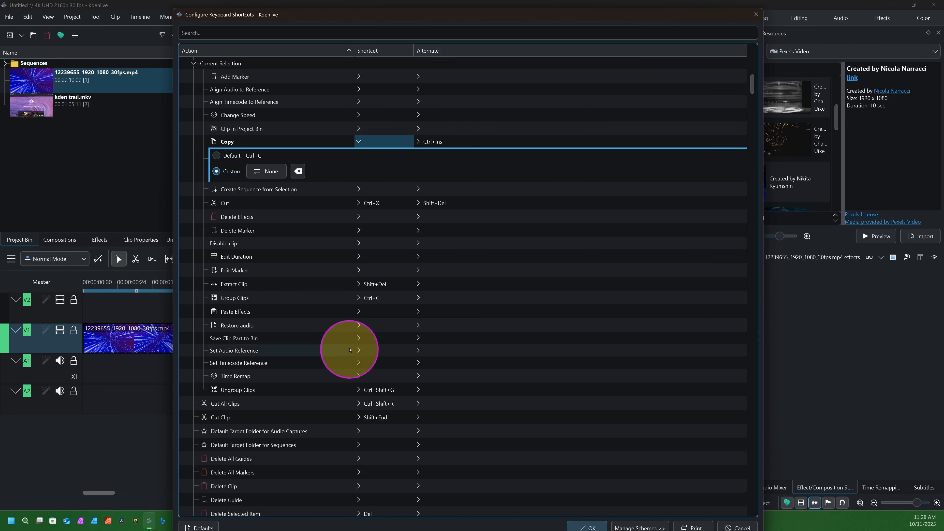
scroll(349, 349, down, 15)
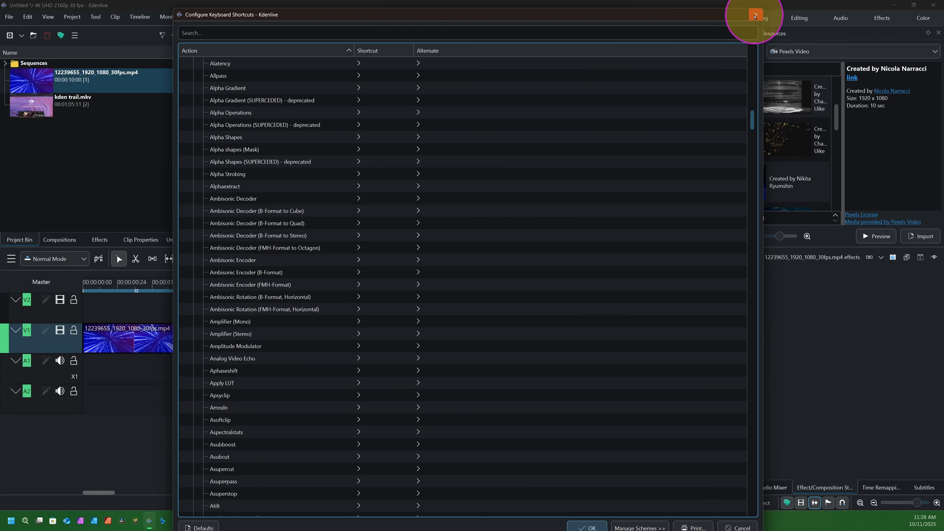
click(755, 16)
Move the playhead back into the intro clip, to 00:00:00:10 near the start of the timeline.
scroll(284, 379, down, 8)
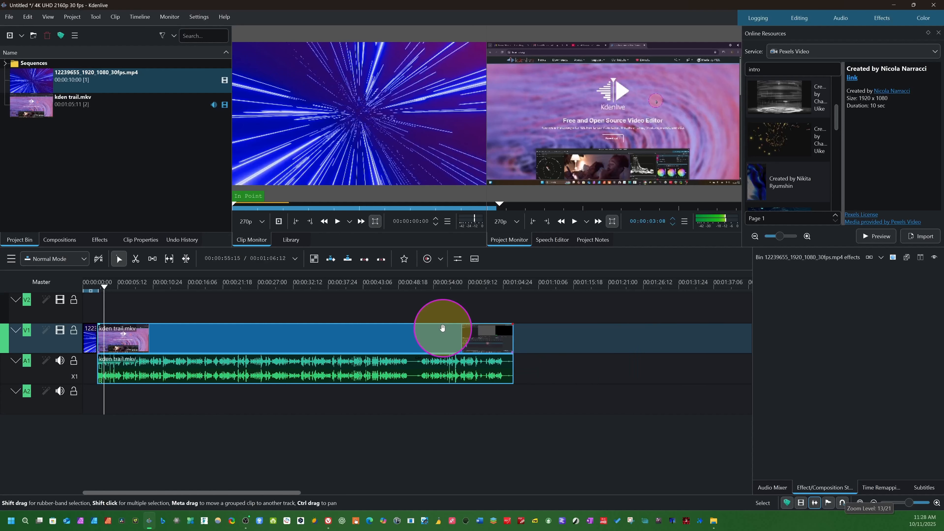
scroll(443, 330, down, 2)
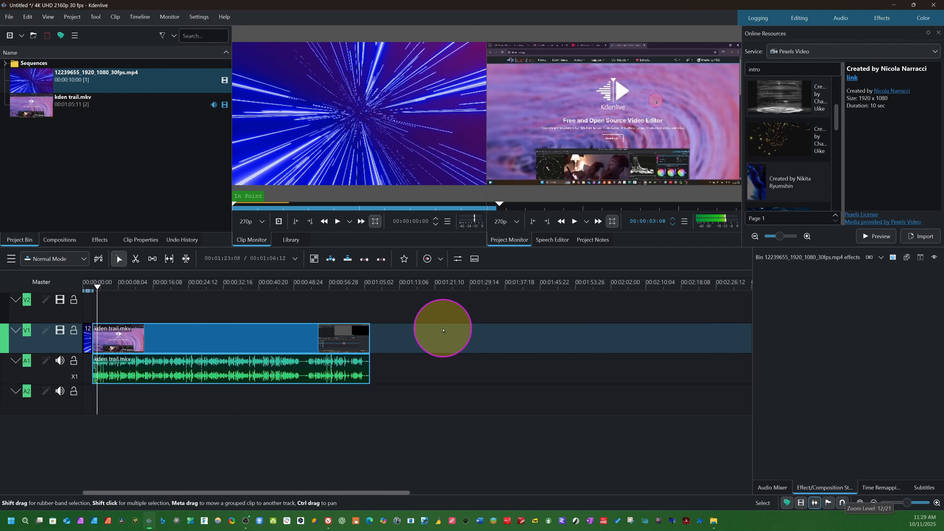
drag(99, 292, 84, 292)
scroll(12, 363, up, 5)
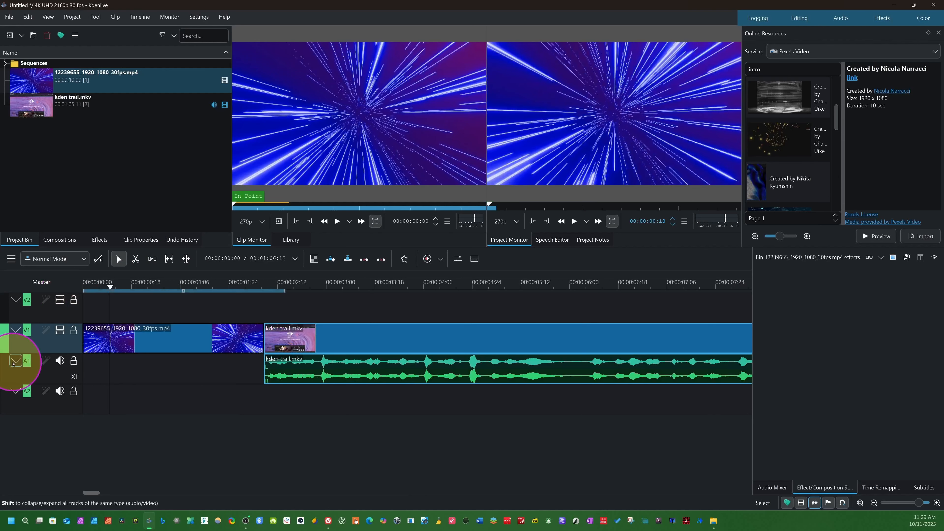
Collapse tracks A1 and V1 in the timeline and enlarge the monitor area above it.
click(16, 363)
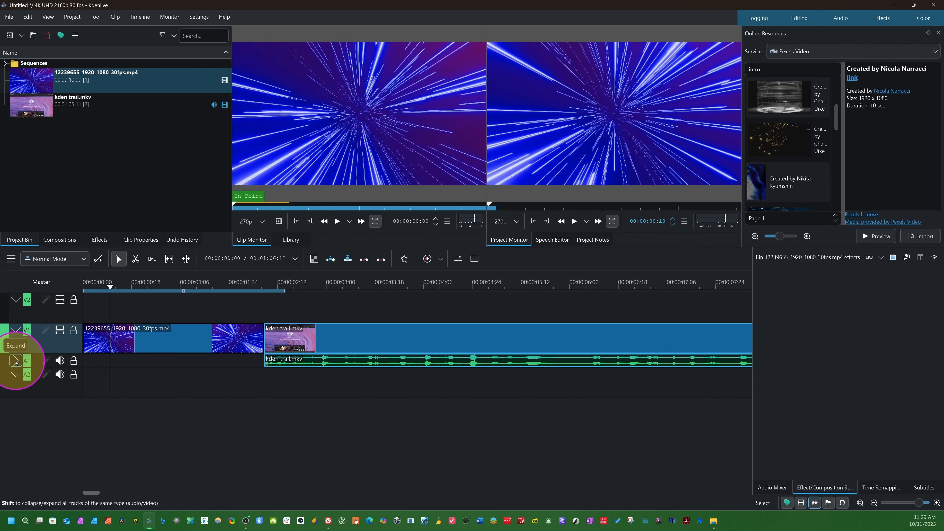
click(16, 363)
click(15, 363)
click(16, 362)
click(16, 362)
click(16, 362)
click(16, 362)
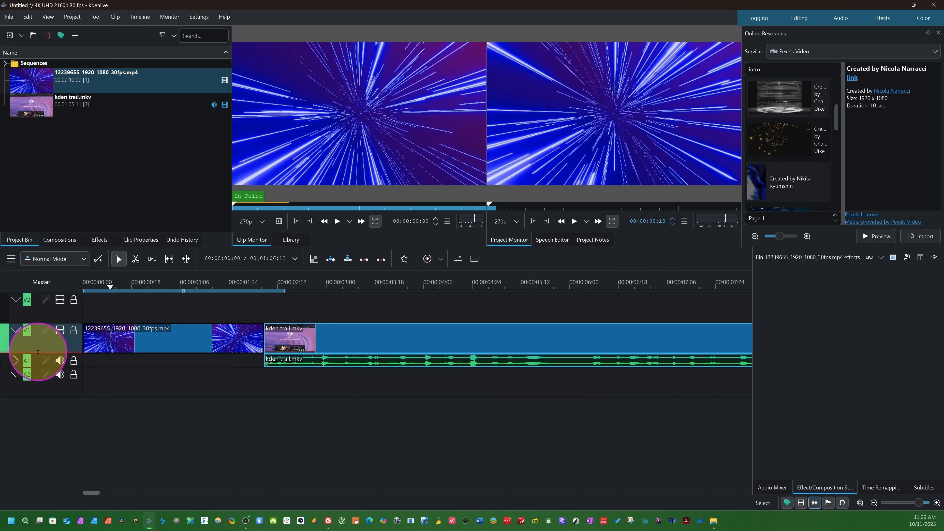
click(16, 330)
click(16, 330)
click(16, 330)
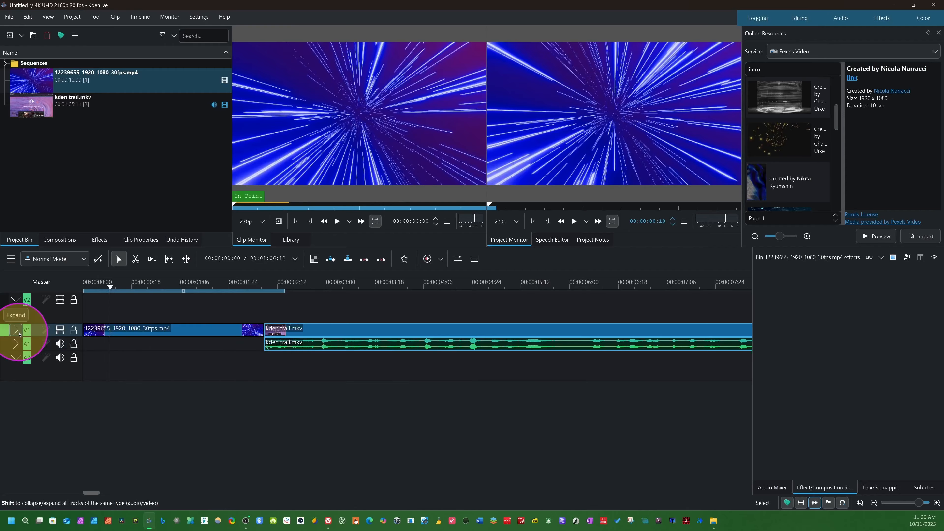
drag(369, 249, 459, 297)
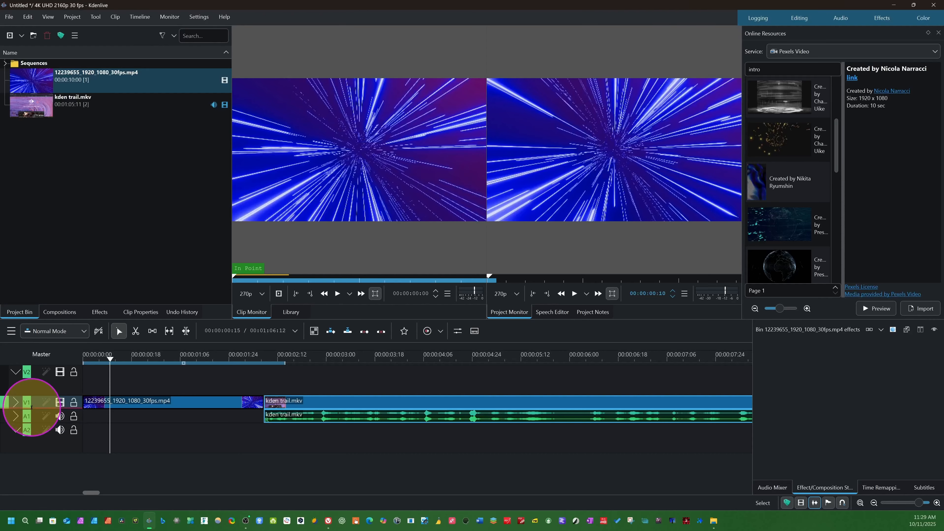
Select the lights clip at the start of V1, enlarge the online video thumbnails and hide Online Resources.
drag(32, 408, 96, 403)
click(96, 404)
click(806, 309)
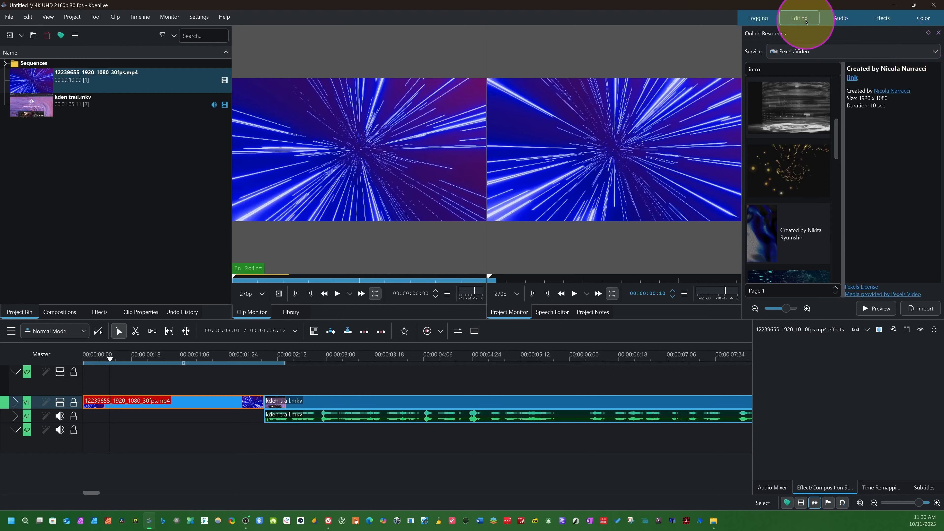
click(39, 19)
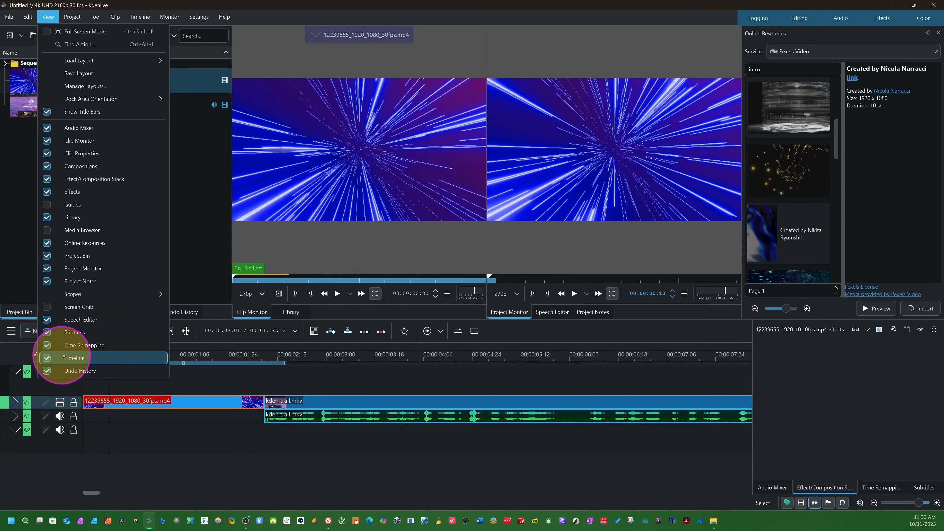
click(44, 247)
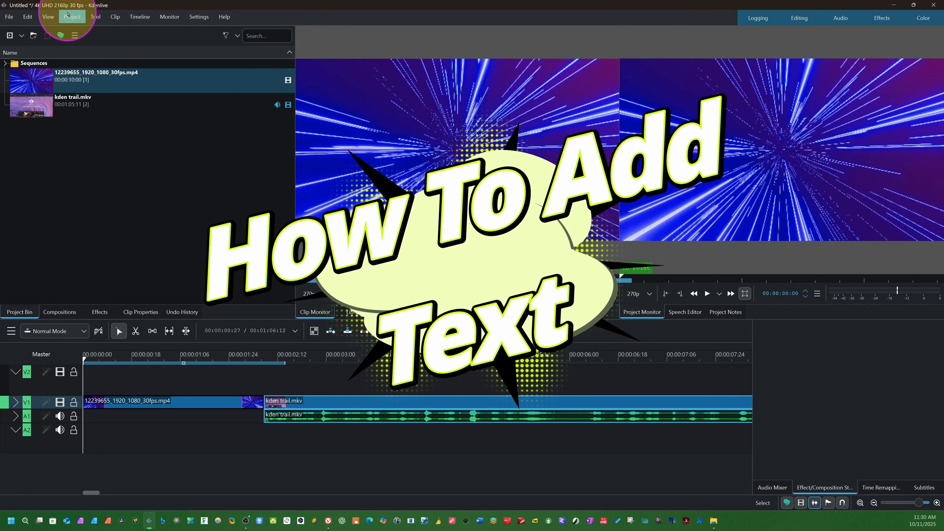
Start a new title clip, place a text item near the canvas's upper left corner and set its font to Gill Sans.
click(71, 17)
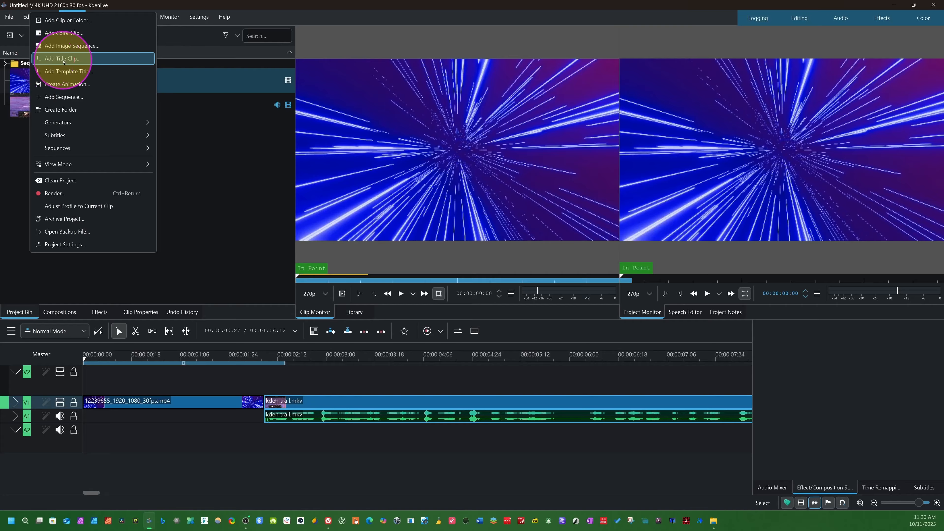
click(63, 60)
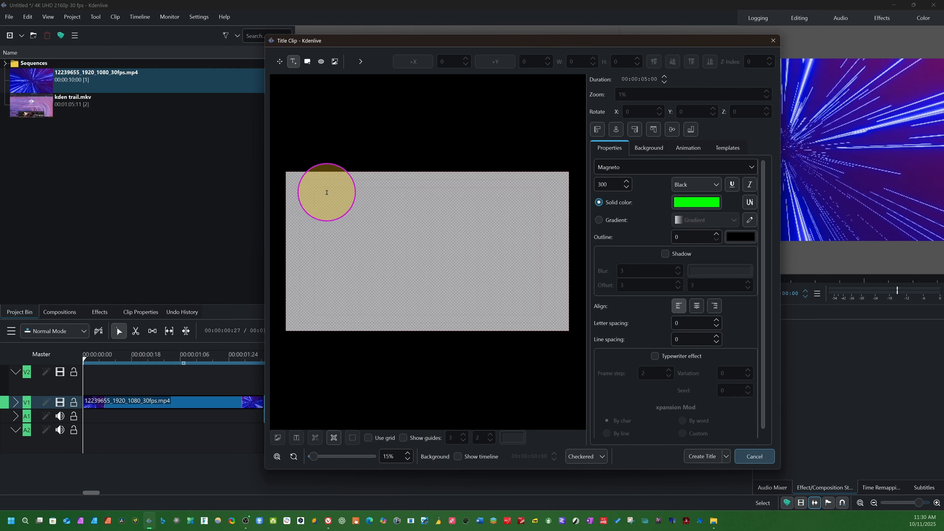
click(327, 192)
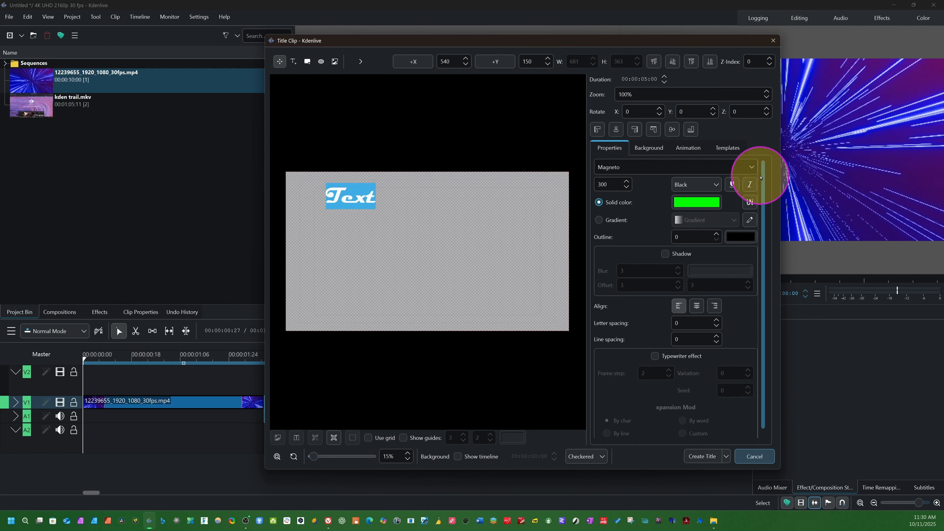
click(754, 170)
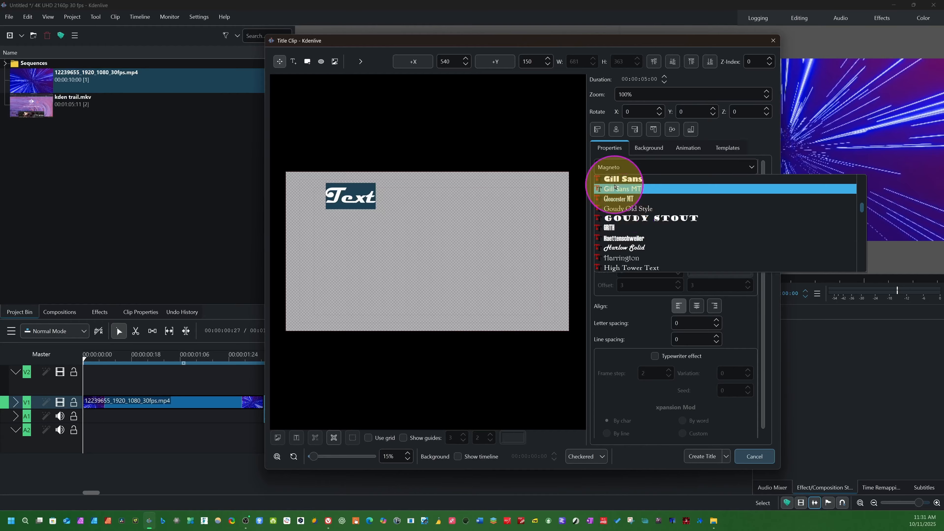
click(618, 178)
Replace the placeholder title text with "Kdenlive Tutorial".
click(352, 190)
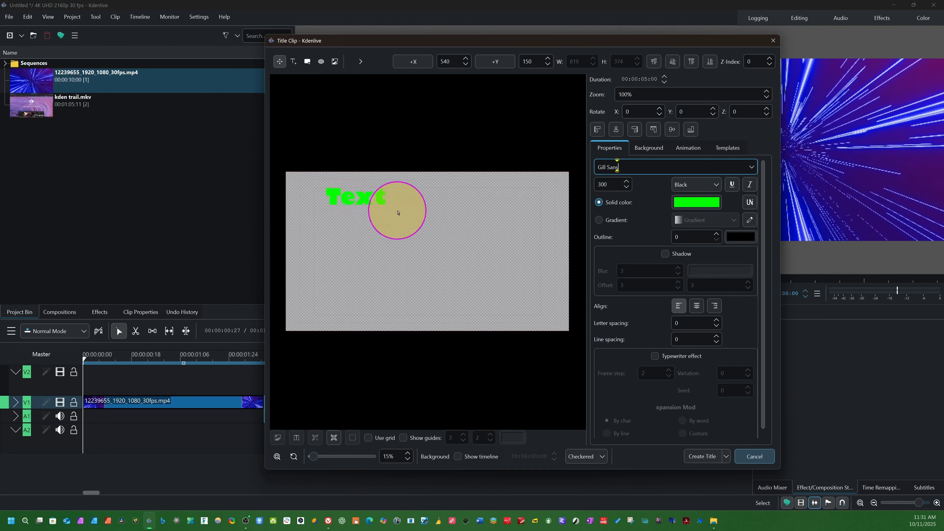
click(373, 192)
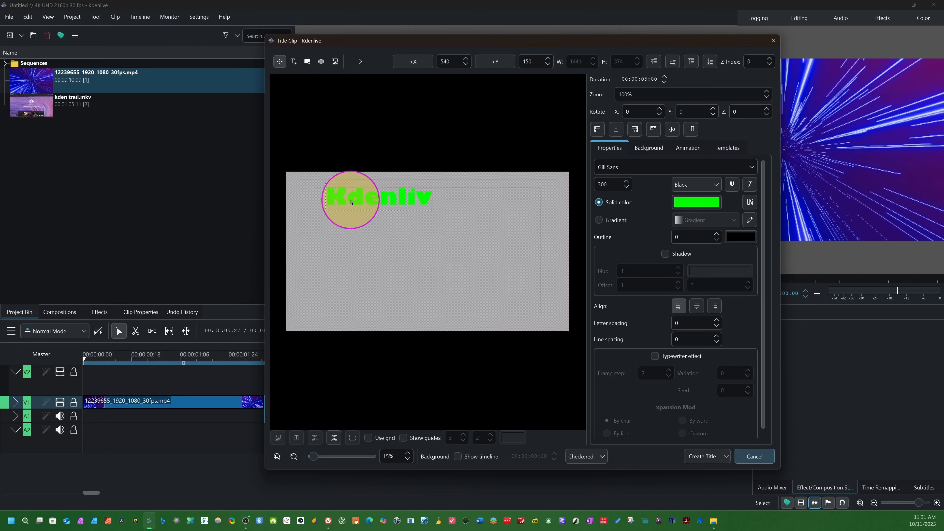
text(orial)
Move the title text to the middle of the canvas, at about X 173 and Y 783.
click(447, 199)
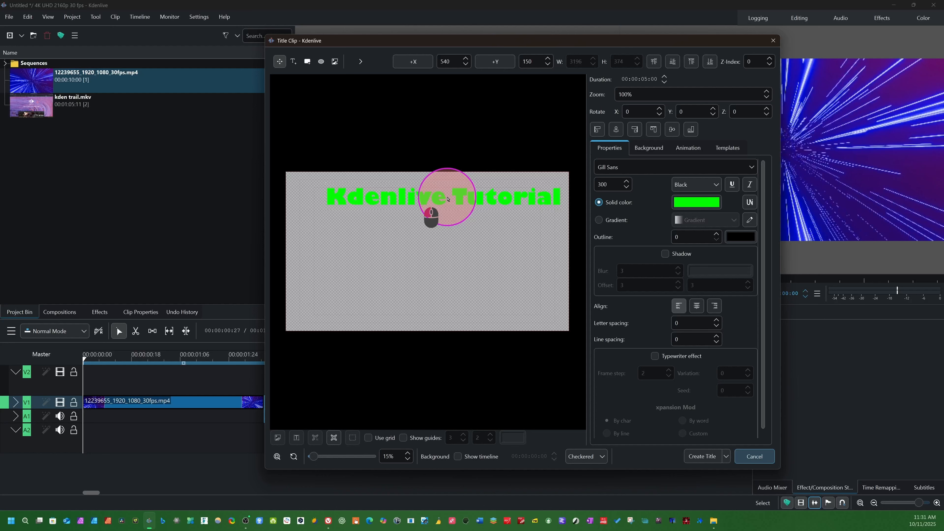
drag(448, 208, 386, 201)
click(358, 201)
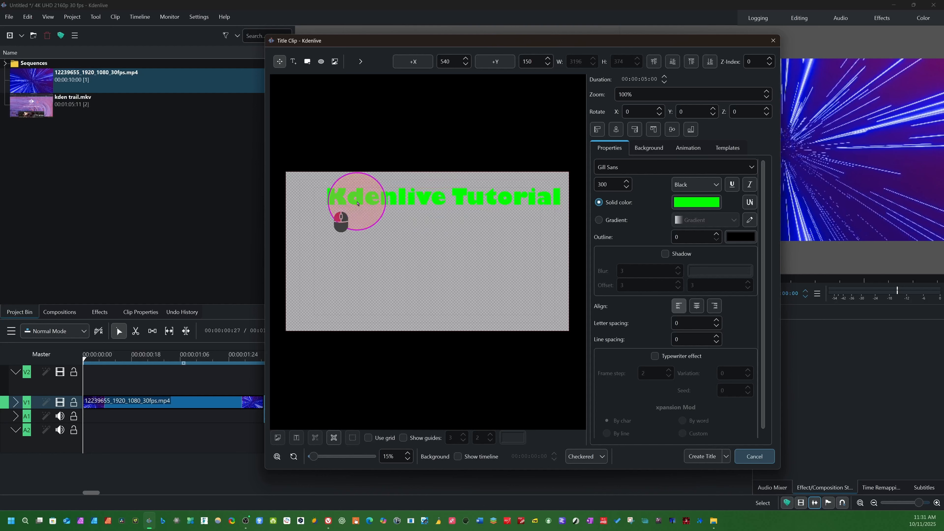
click(423, 197)
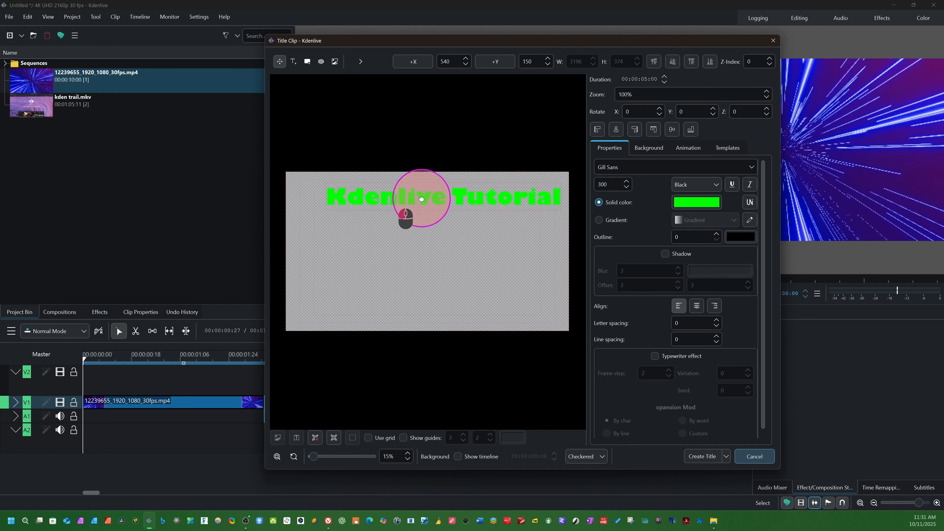
click(456, 276)
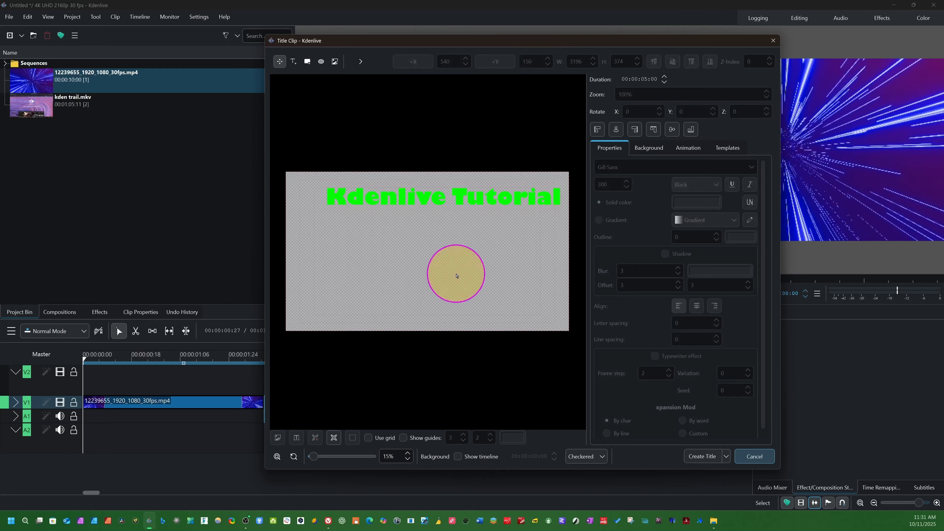
click(494, 193)
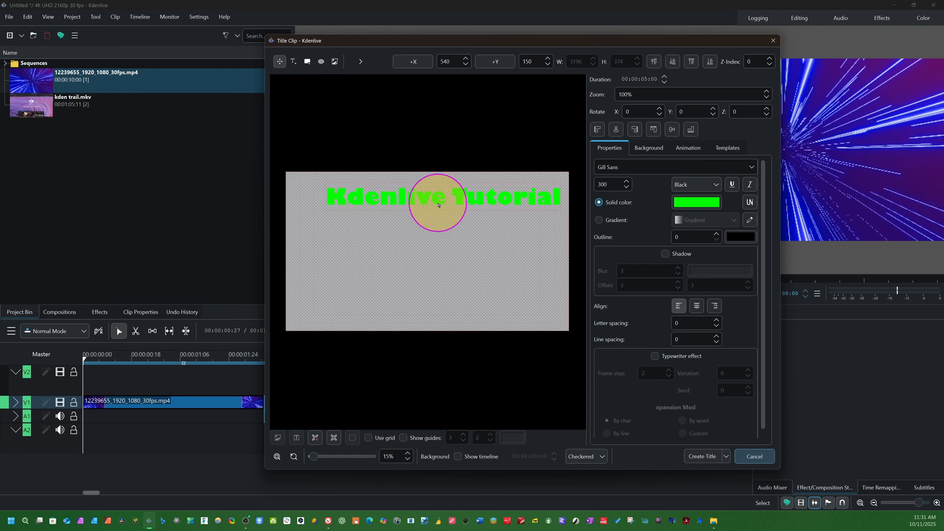
drag(438, 204, 380, 256)
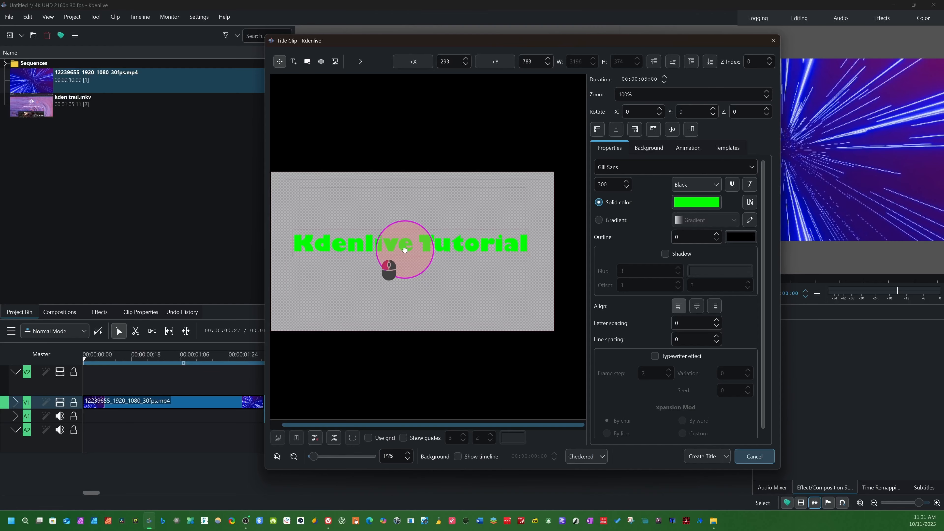
click(415, 188)
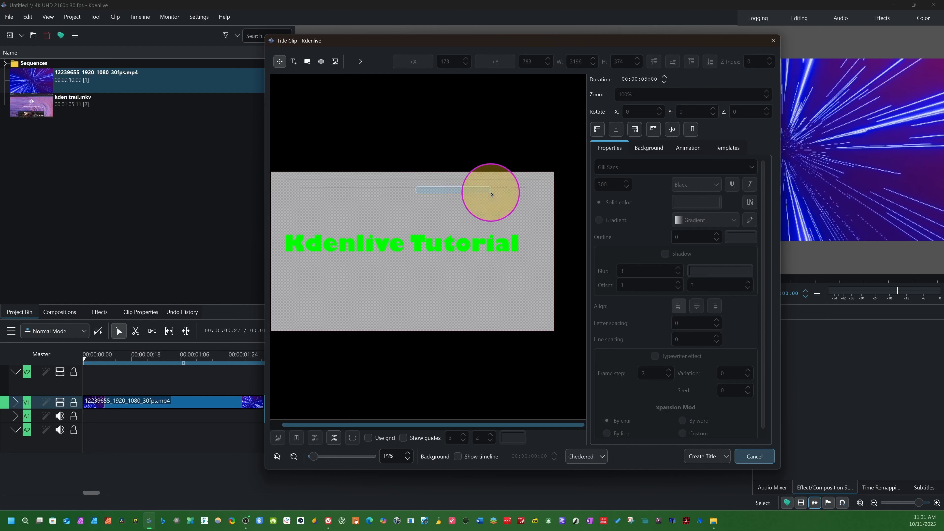
Switch the title text's fill to a gradient and set the gradient's first colour to magenta #aa007f.
click(447, 244)
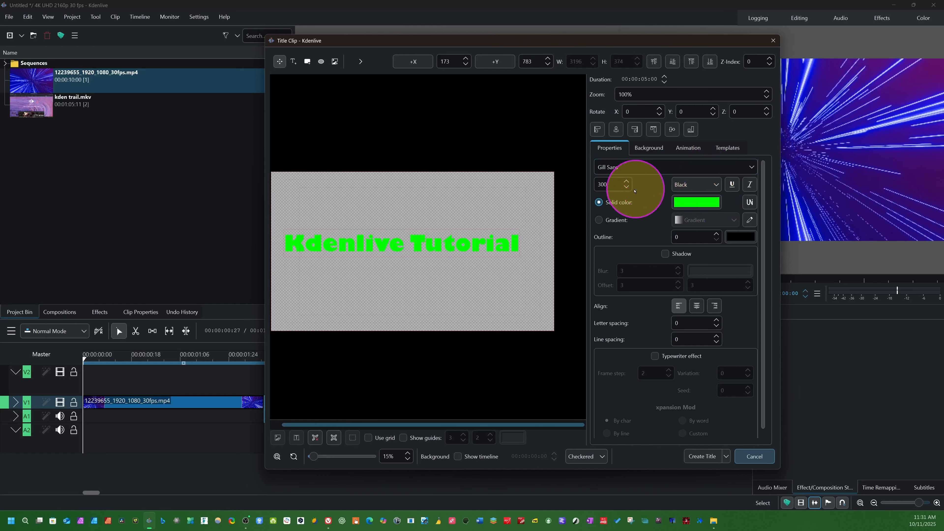
click(748, 171)
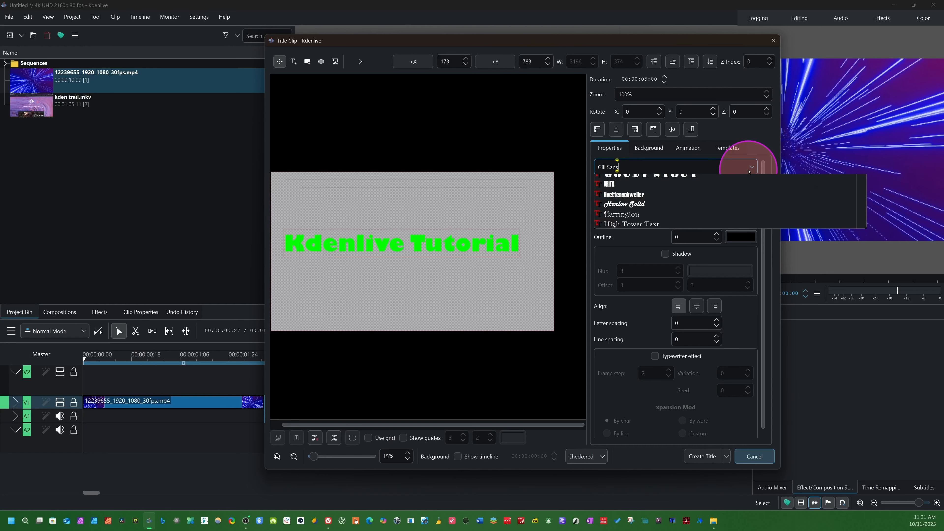
click(747, 138)
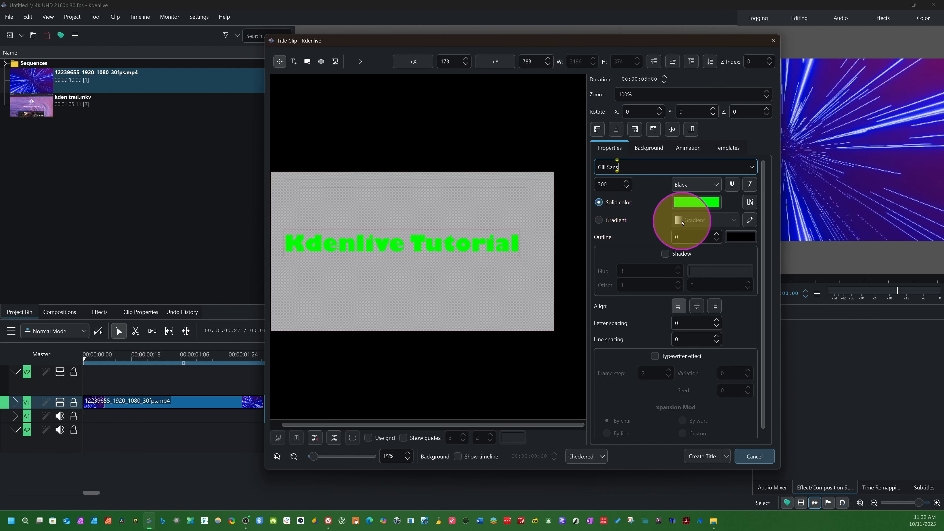
click(599, 220)
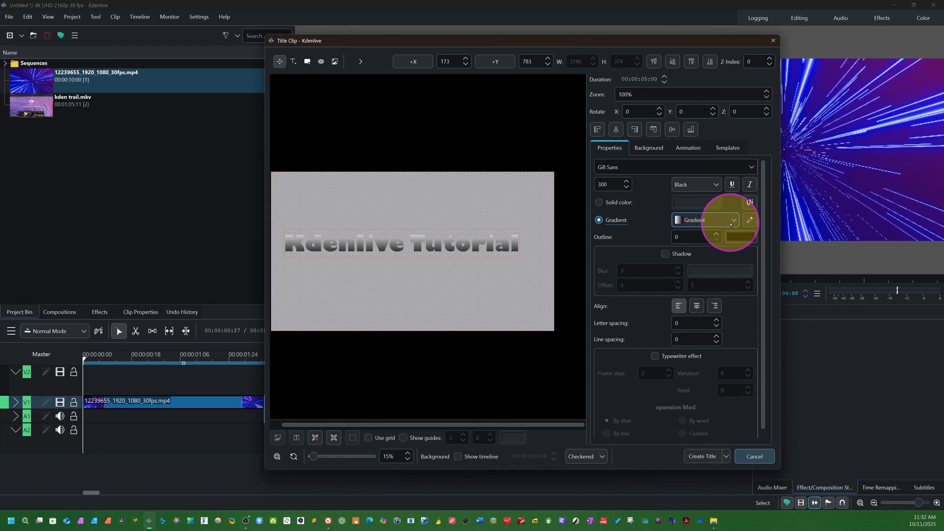
click(748, 221)
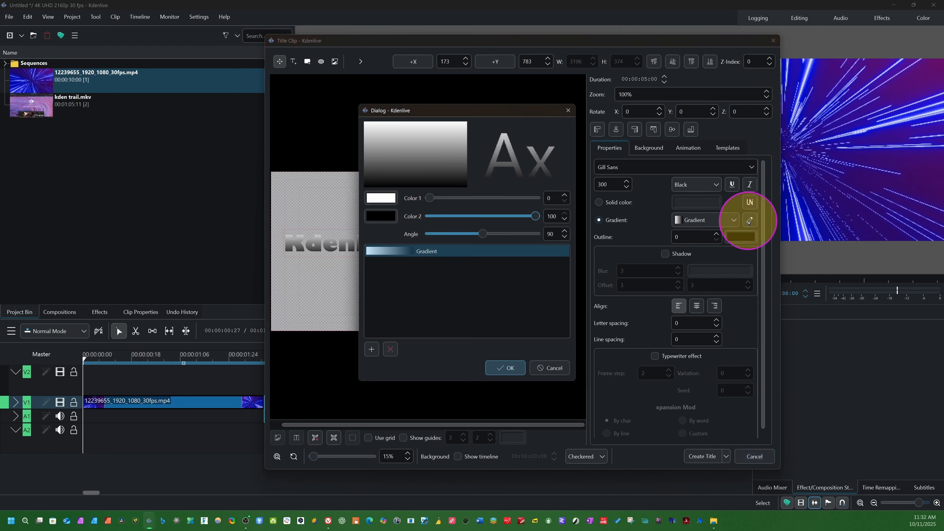
click(381, 199)
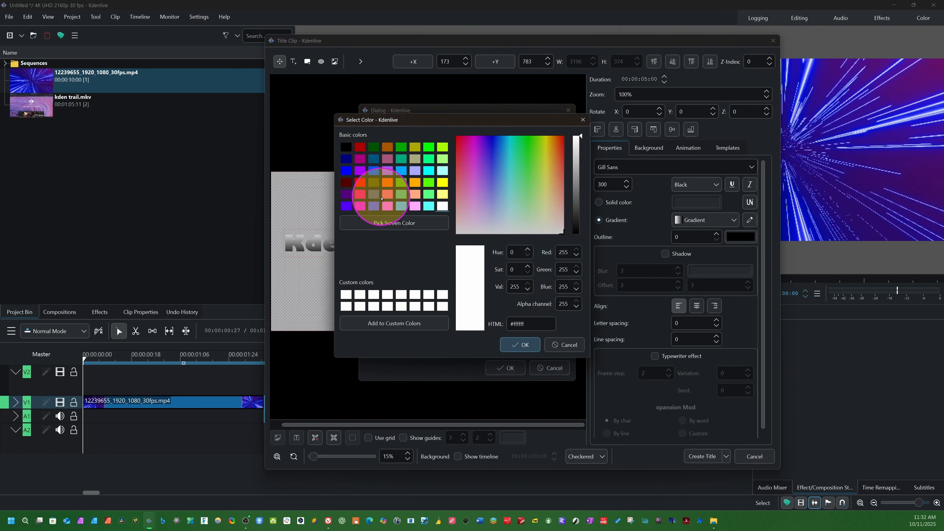
click(427, 149)
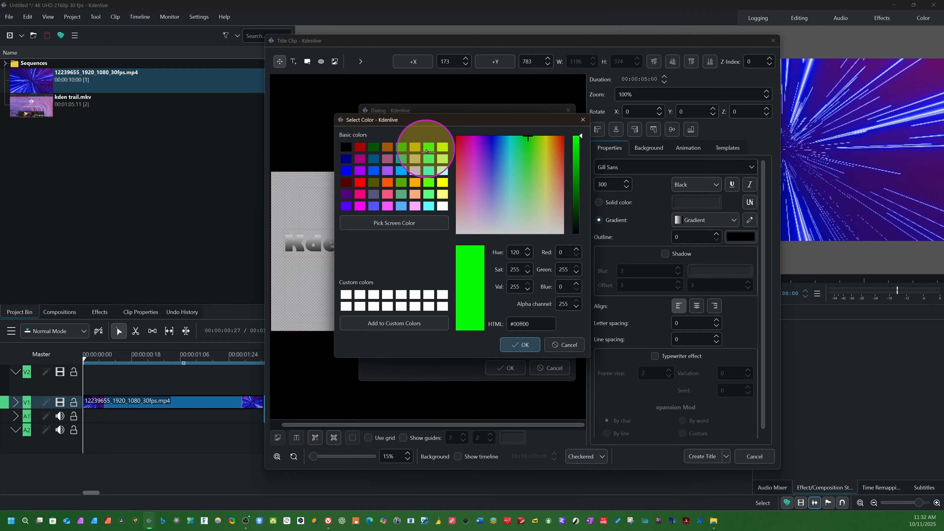
click(359, 159)
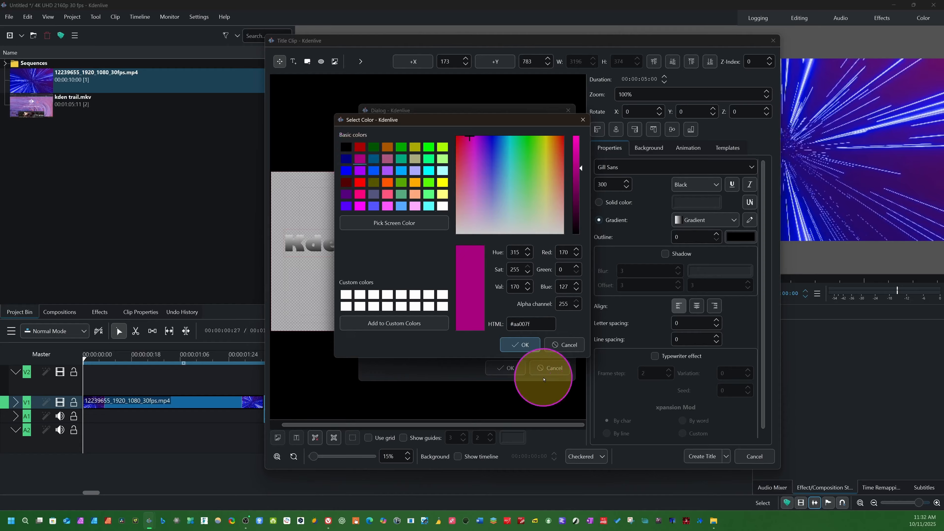
click(520, 344)
Set the gradient's second colour to light pink #ffaaff.
click(377, 219)
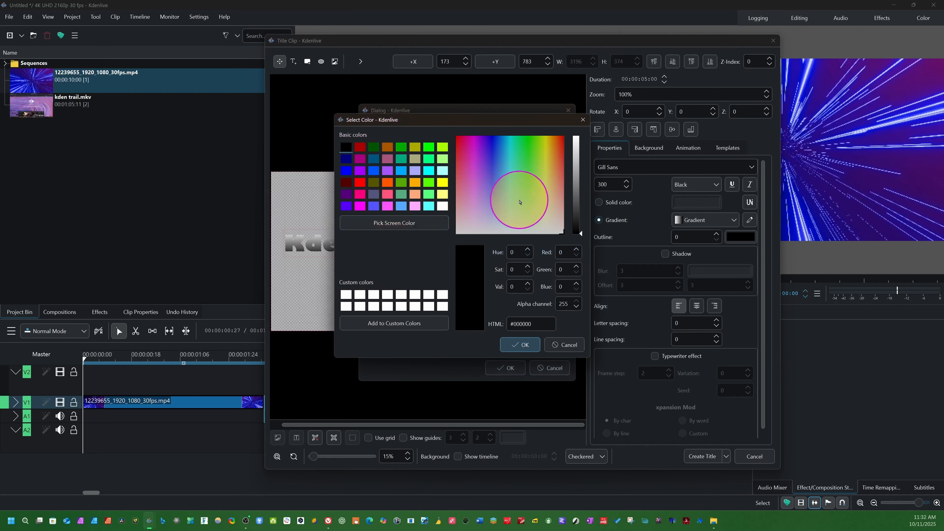
click(415, 205)
click(510, 345)
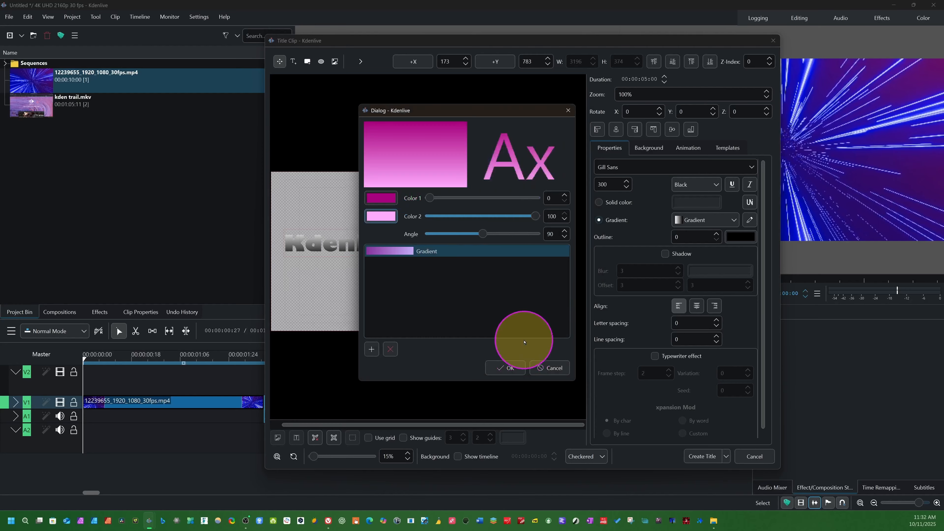
Set the gradient's second colour to yellow #ffff00 and apply it to the title text as a newly added gradient preset.
click(379, 219)
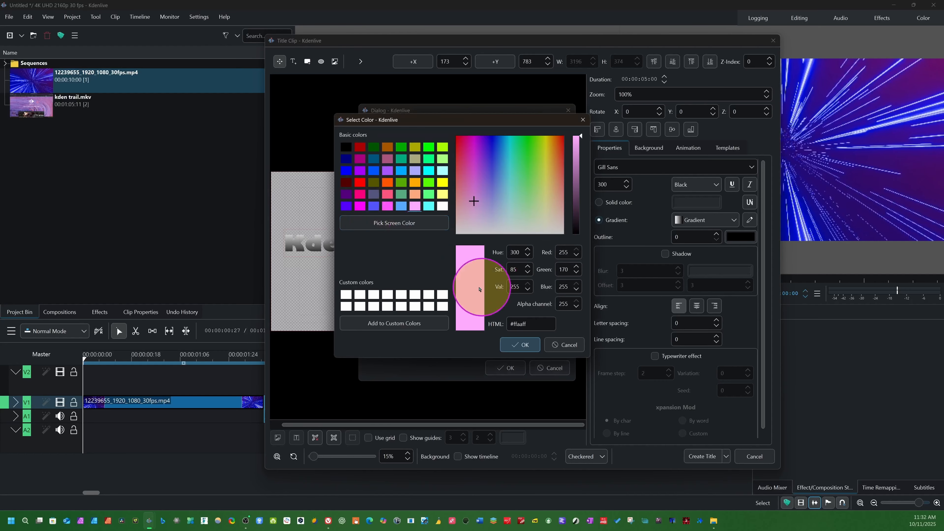
click(442, 182)
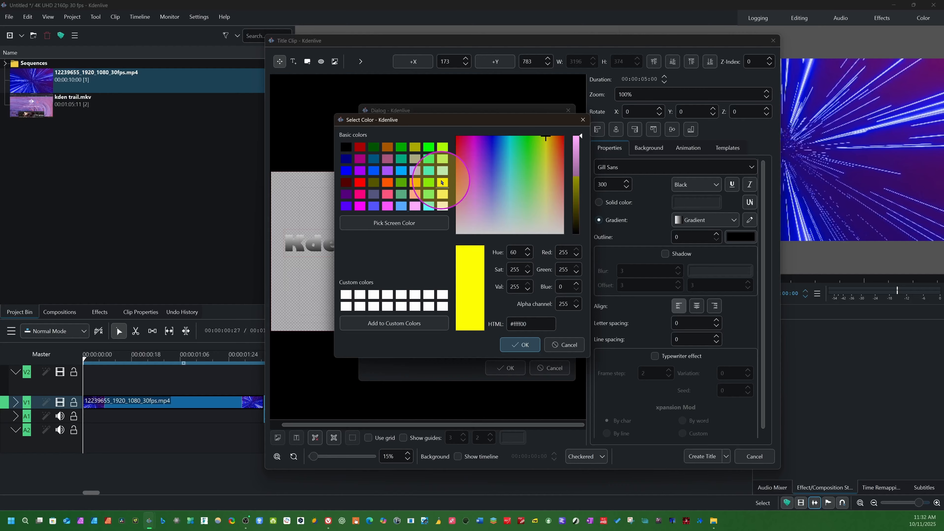
click(520, 344)
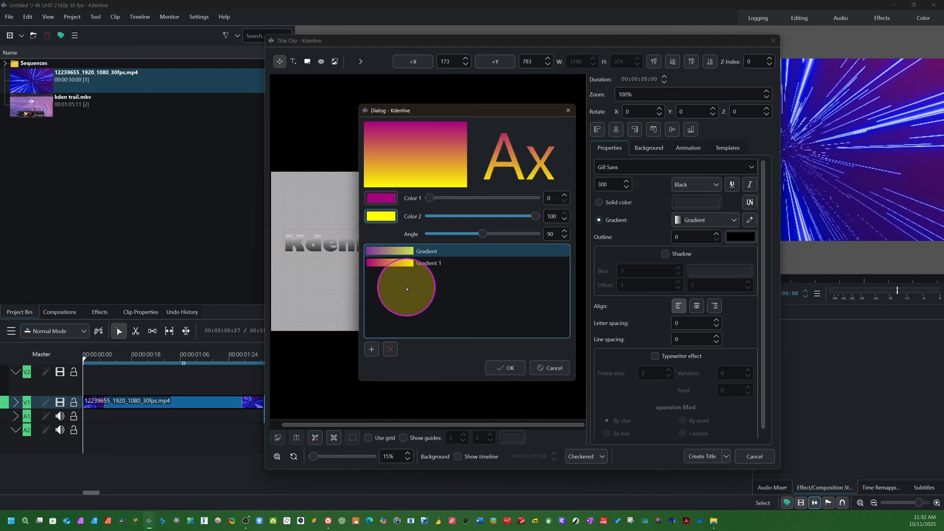
click(430, 264)
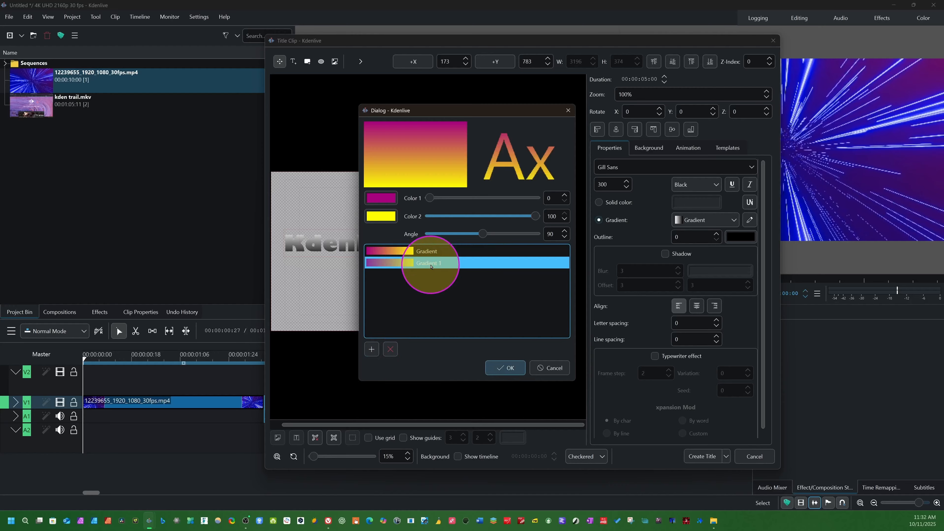
click(500, 369)
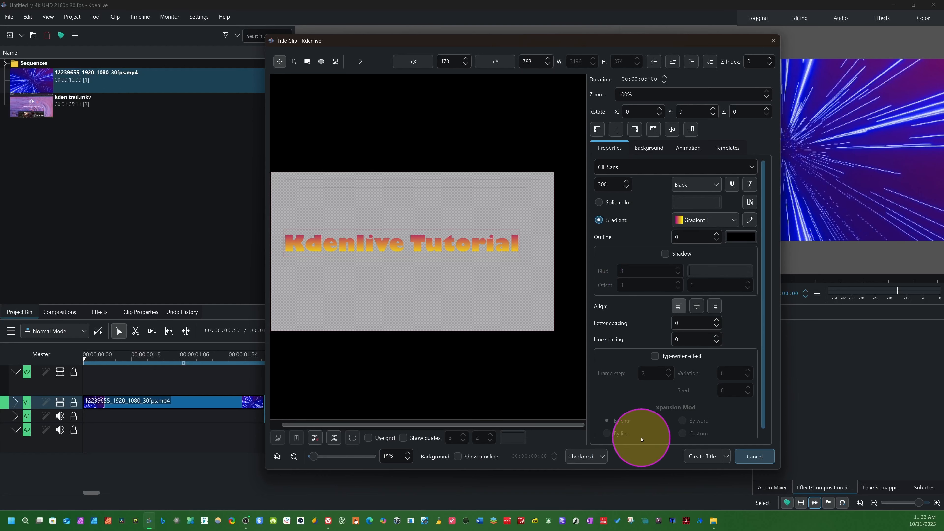
click(646, 149)
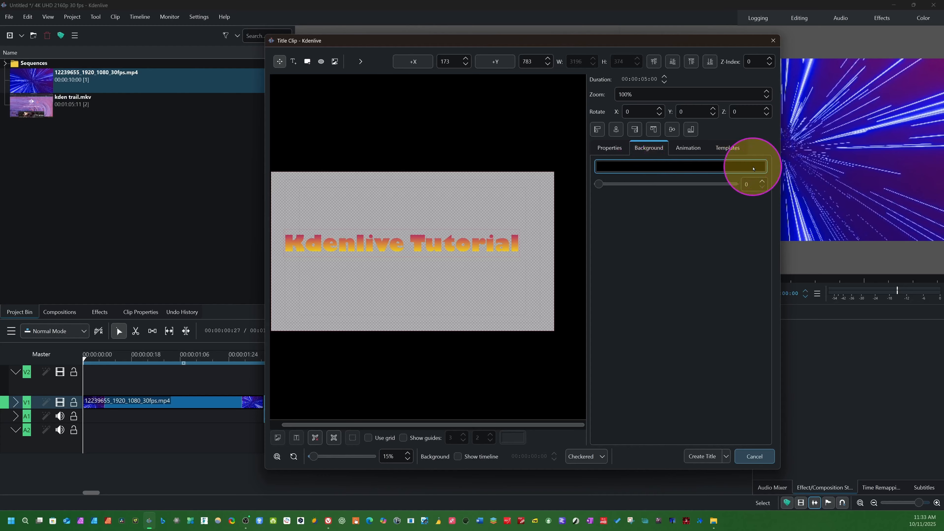
click(687, 149)
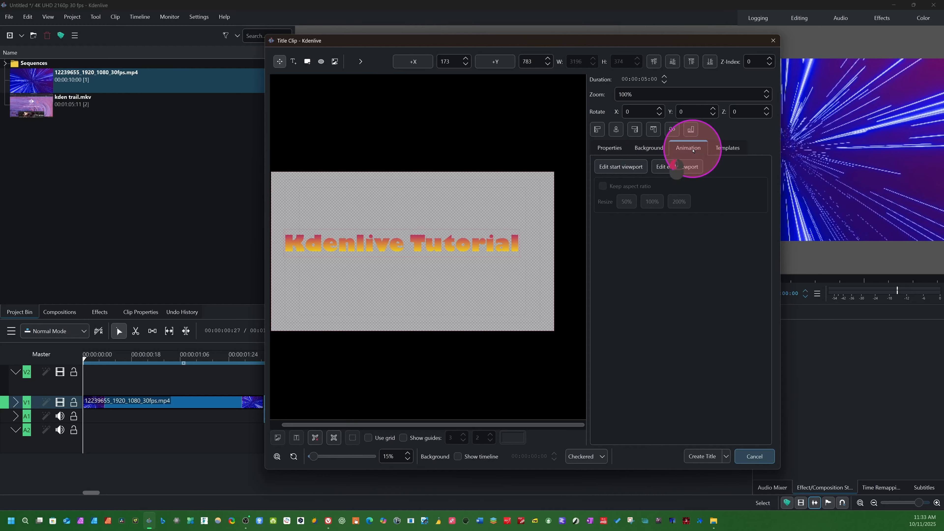
click(728, 149)
Set the title's letter spacing to 9 and line spacing to -1, and try the typewriter effect on and off.
click(610, 148)
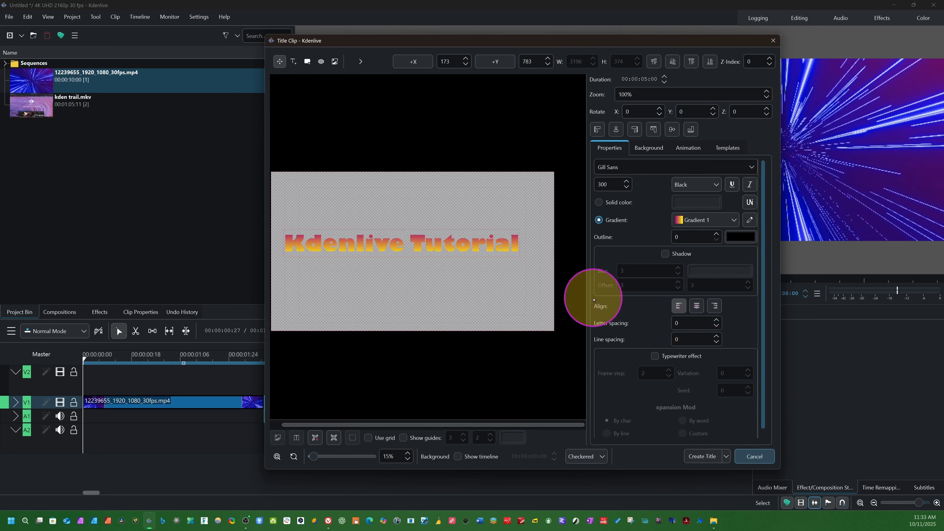
click(718, 320)
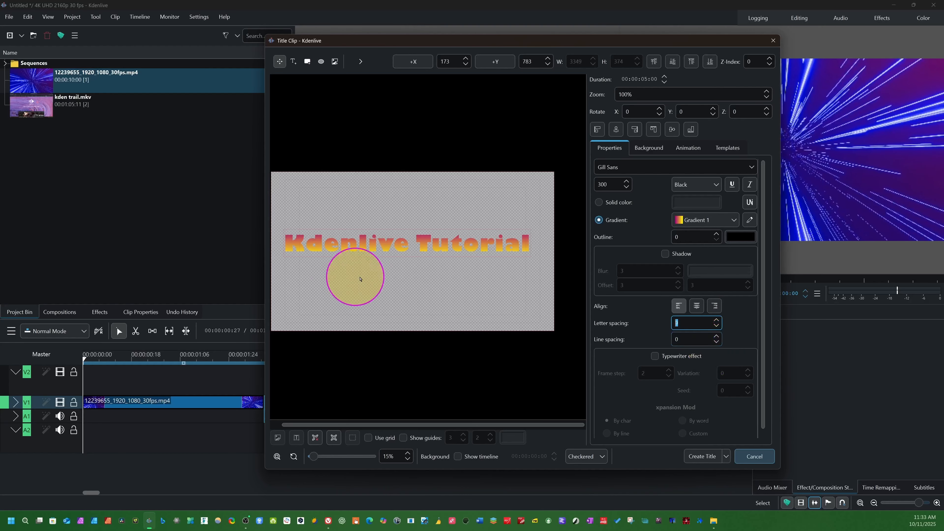
click(715, 338)
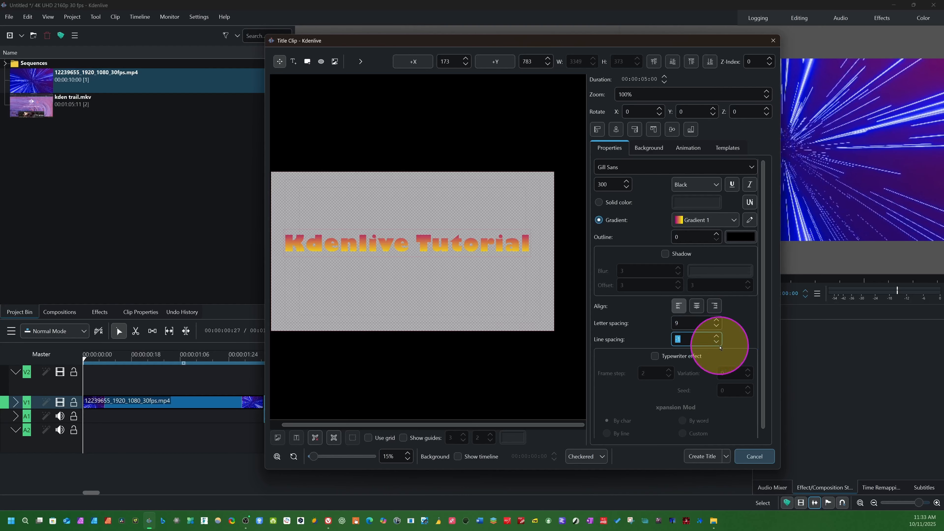
click(655, 356)
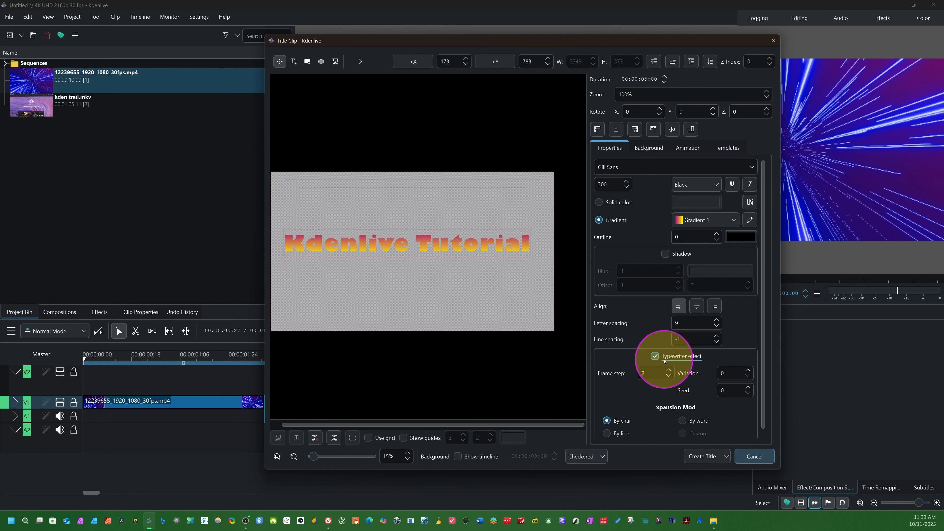
click(654, 356)
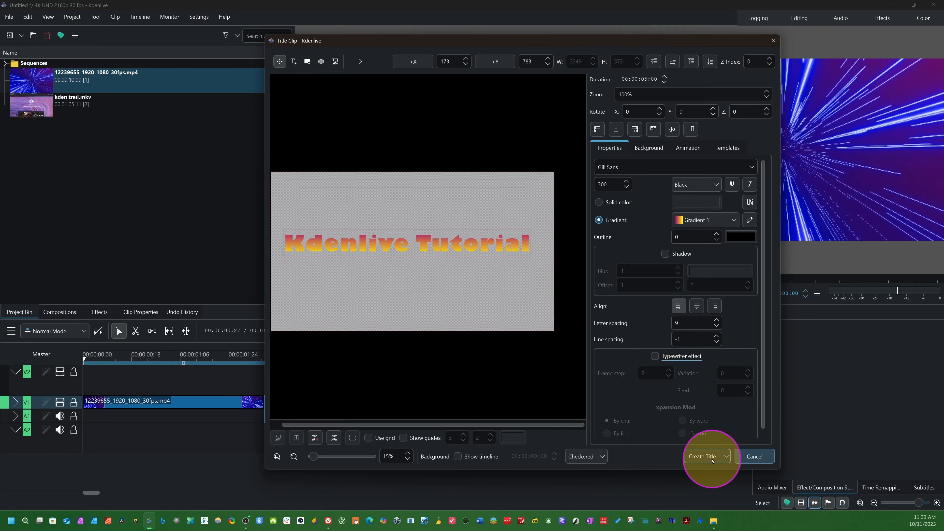
Create the title clip, place it at the start of track V2, trim it to the intro clip's end, and preview it.
click(703, 456)
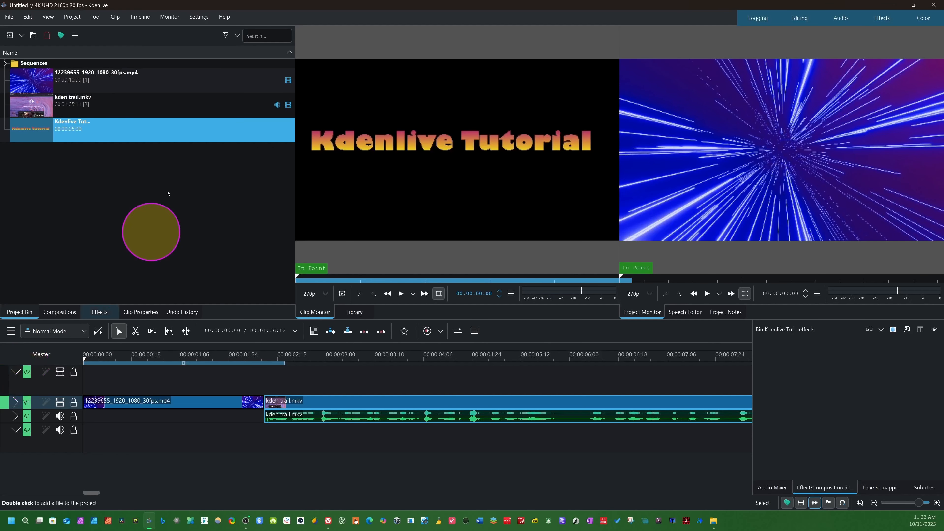
drag(132, 130, 88, 379)
drag(487, 382, 266, 380)
key(space)
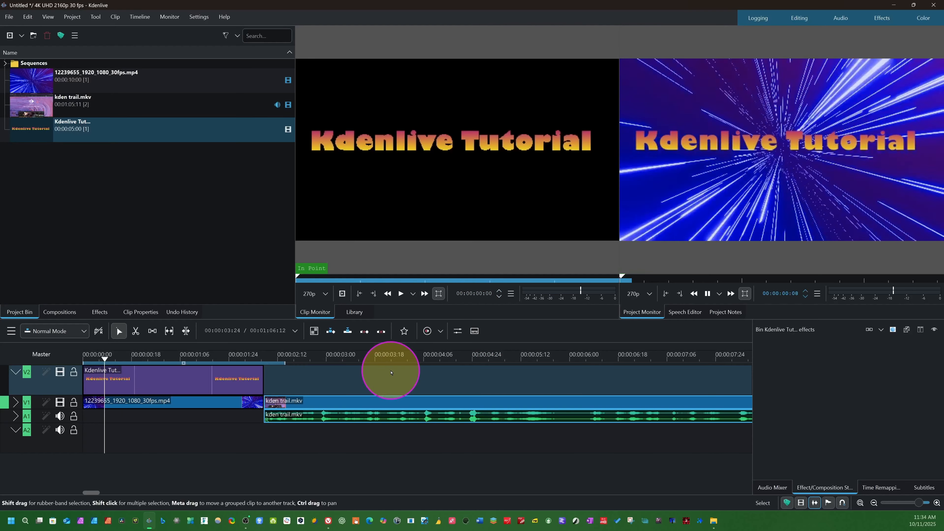
click(126, 360)
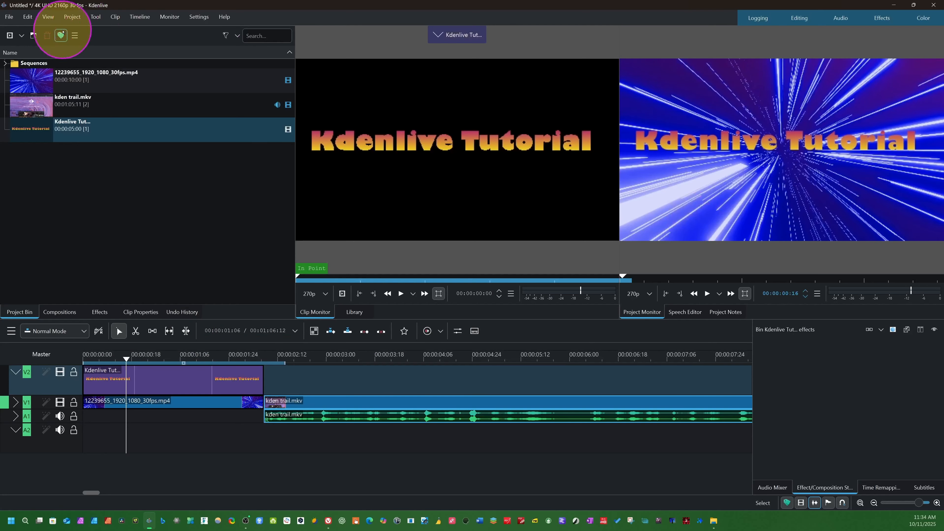
Show the Online Resources panel and search the Freesound service for "sound".
click(48, 18)
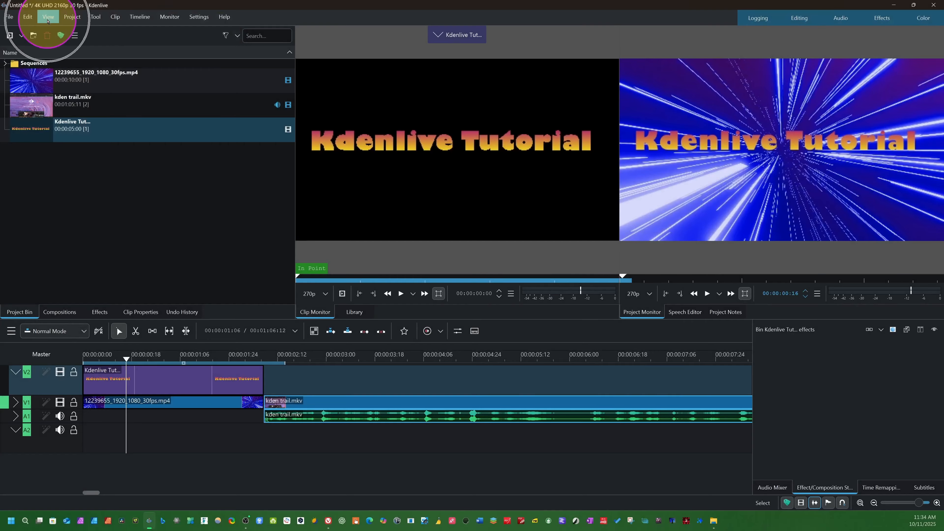
click(48, 19)
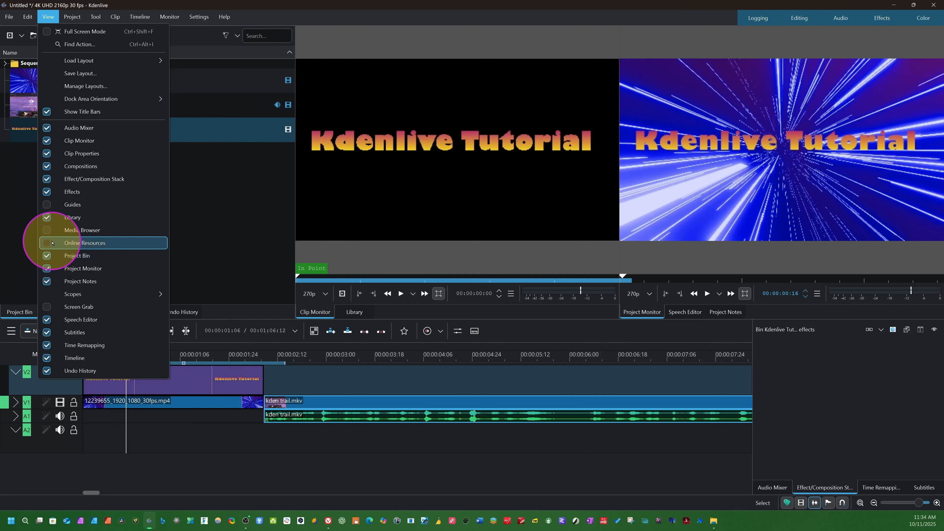
click(47, 243)
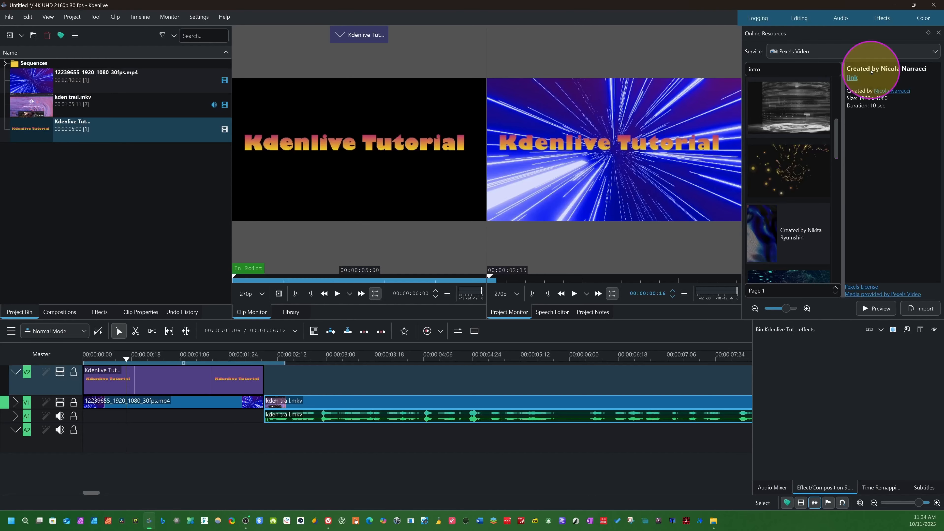
click(926, 54)
click(888, 73)
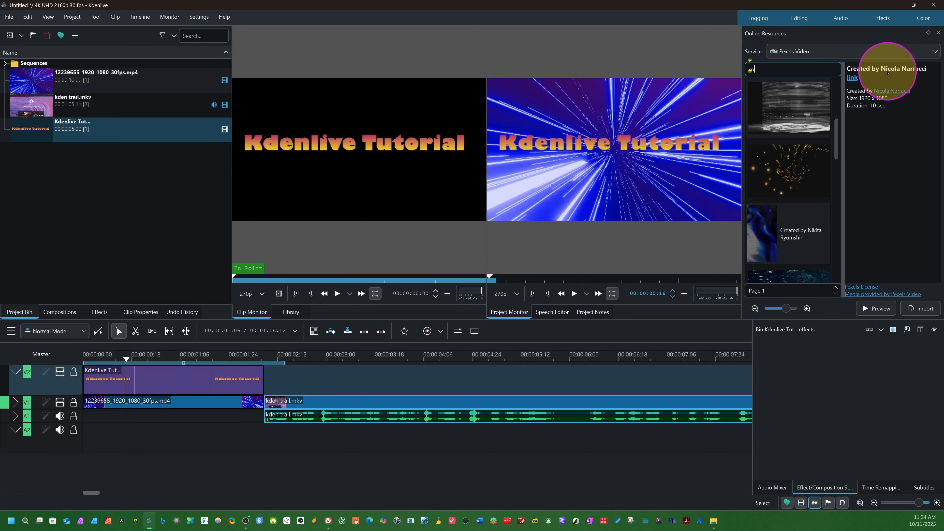
click(811, 183)
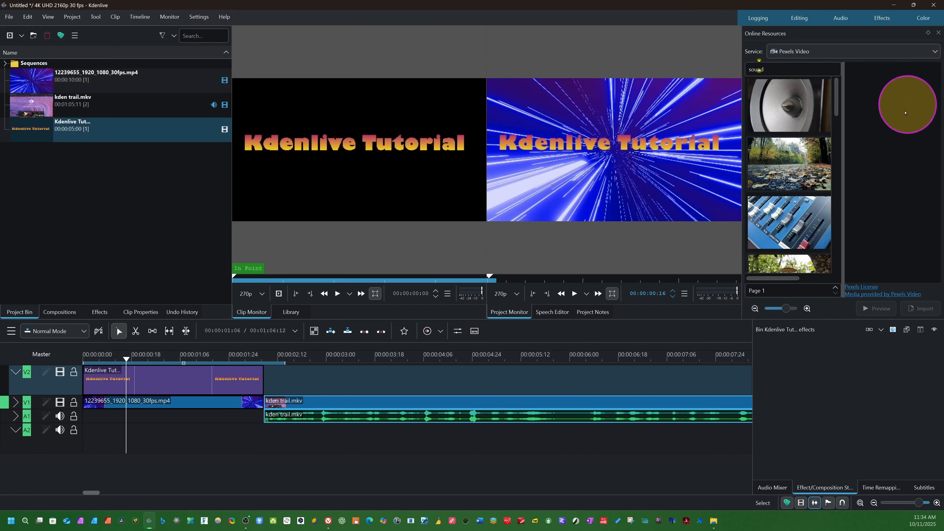
click(794, 52)
click(804, 71)
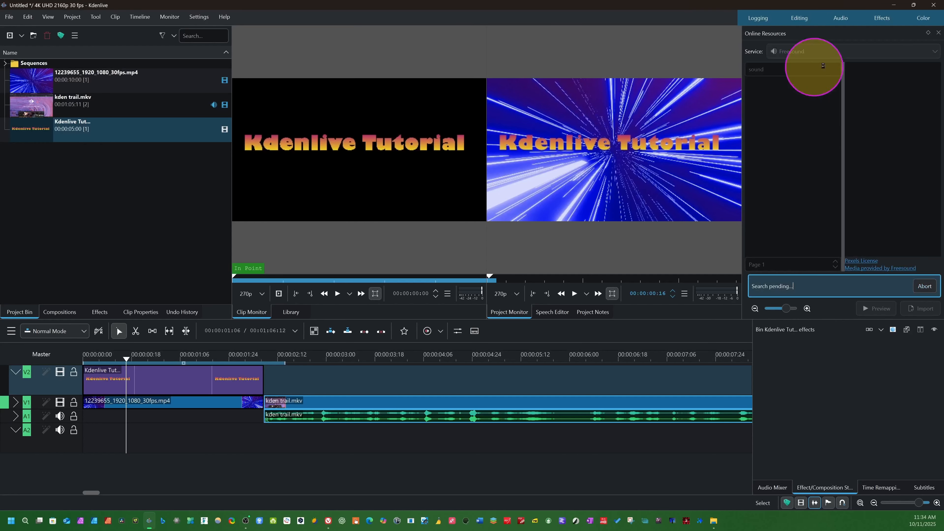
Select MSfxP Sound 427, open its Freesound web page, and examine the description, licence and download option.
click(772, 205)
scroll(772, 206, down, 10)
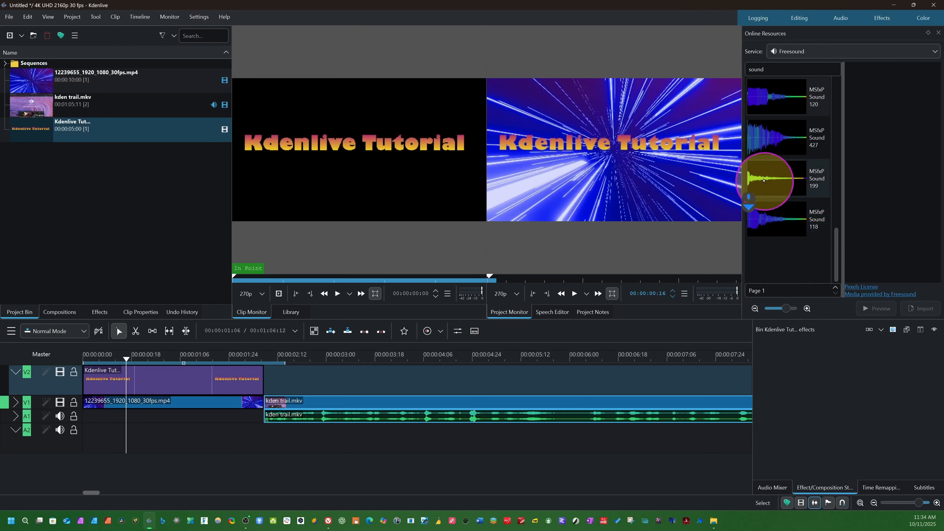
click(782, 144)
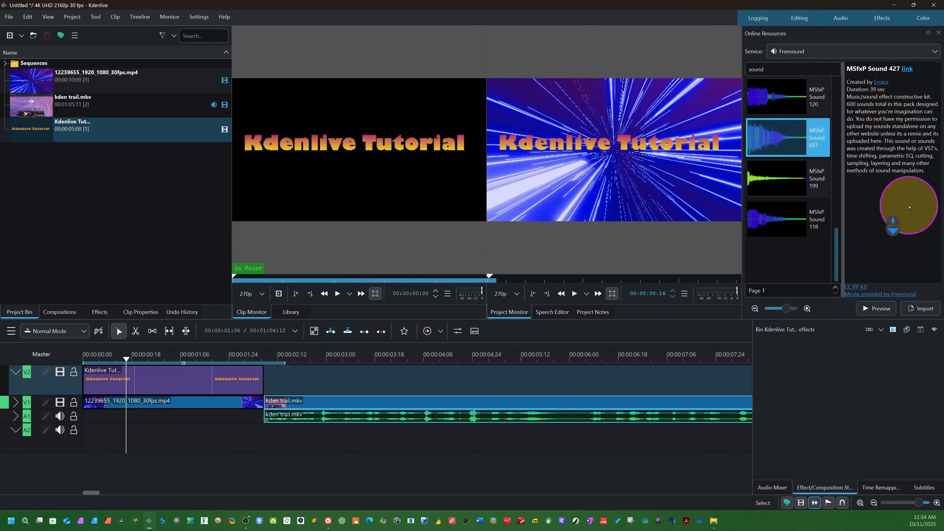
click(906, 69)
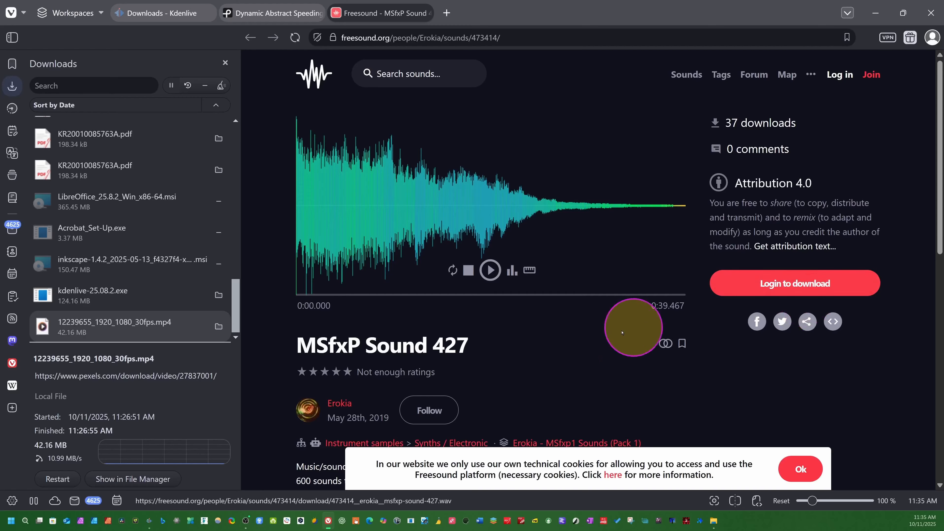
scroll(432, 411, down, 10)
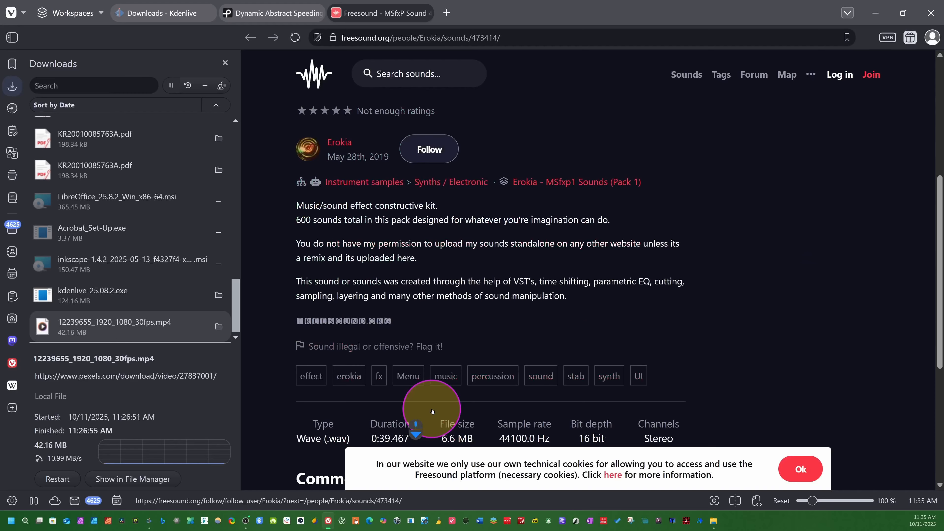
scroll(432, 411, up, 10)
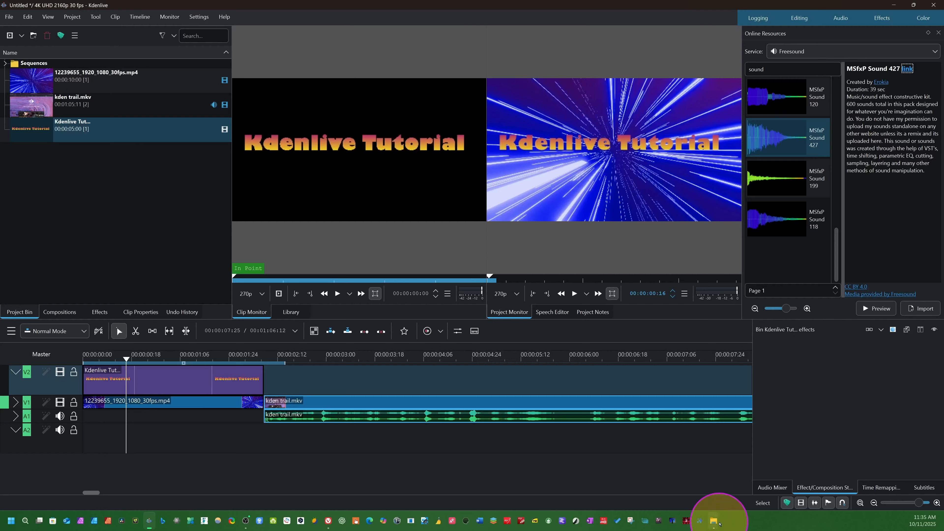
Import designed-fire-winds-swoosh-04-116788 from the Sound effect folder into the project bin and close the folder window.
mouse_move(715, 519)
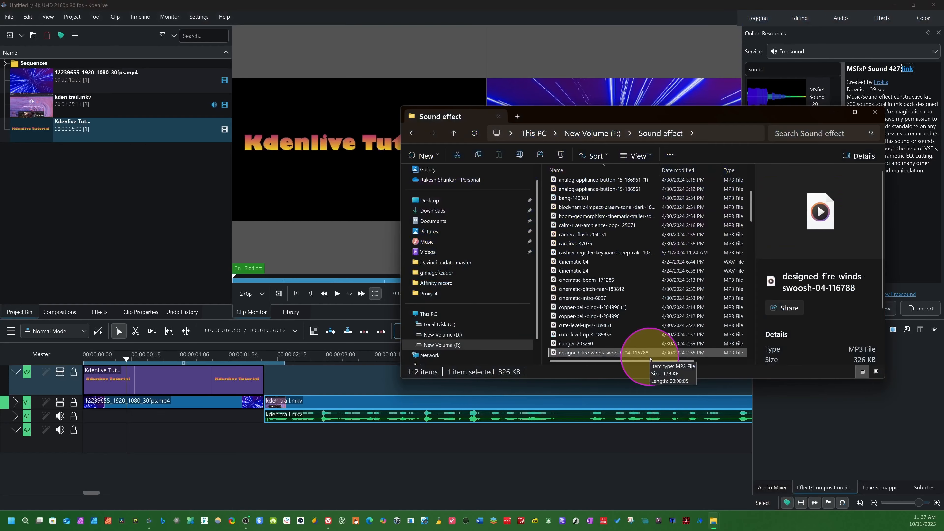
scroll(695, 318, down, 1)
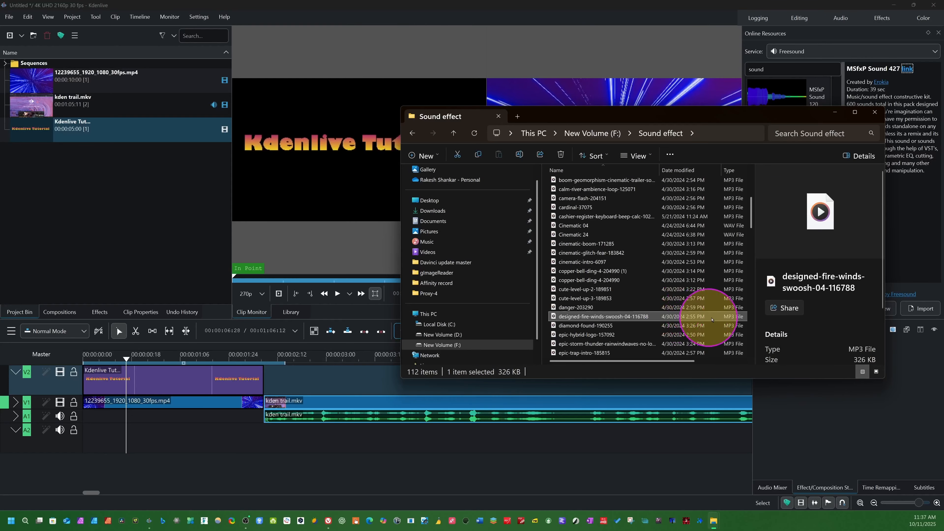
drag(716, 319, 55, 206)
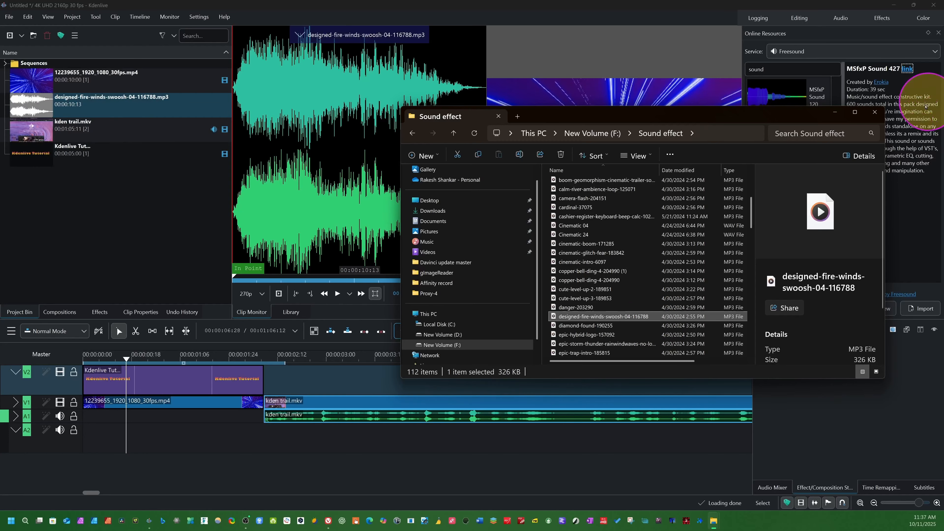
click(874, 112)
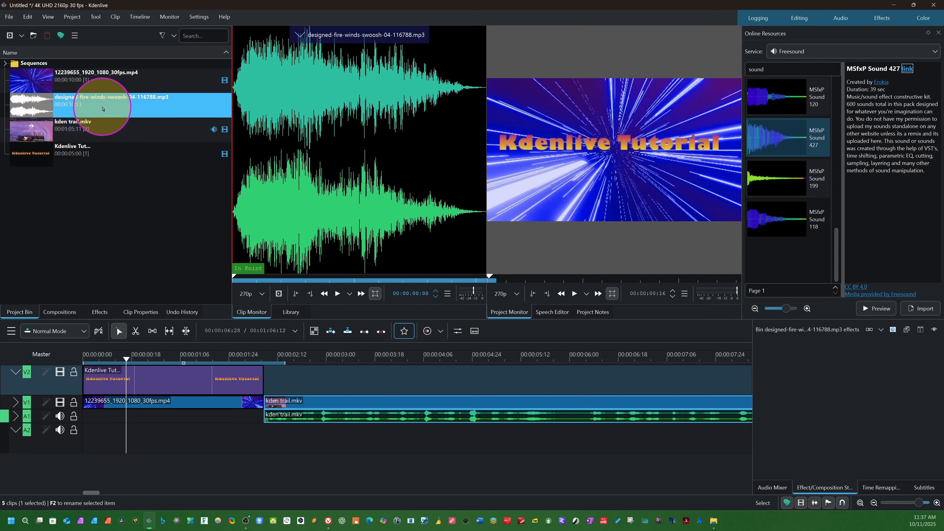
Add the swoosh sound at the start of the timeline, trimmed to the intro's length on track A1 before the kden trail.mkv audio.
drag(78, 104, 89, 429)
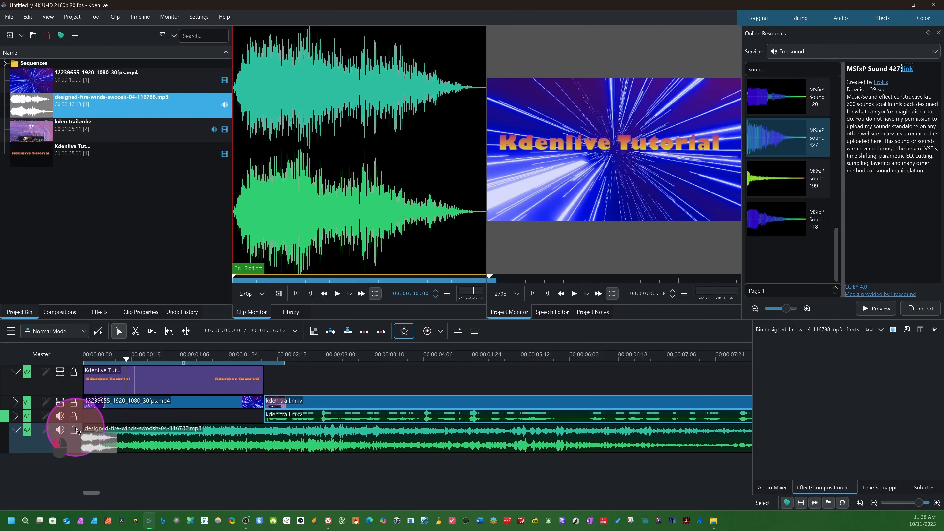
scroll(211, 452, down, 4)
drag(218, 446, 96, 417)
click(95, 441)
key(End)
Lock track V2 and play the intro from the start to check the title together with the swoosh sound.
drag(117, 362, 76, 366)
click(77, 373)
key(space)
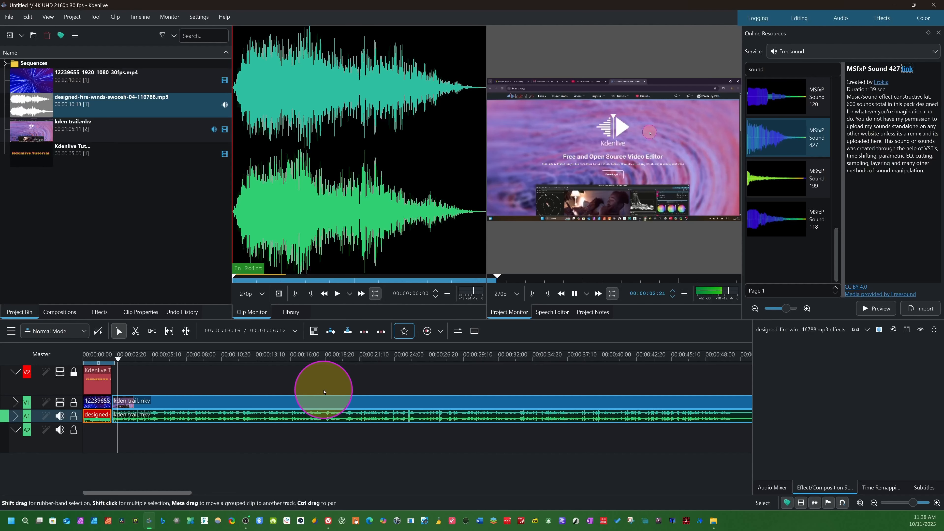
key(space)
drag(119, 361, 81, 362)
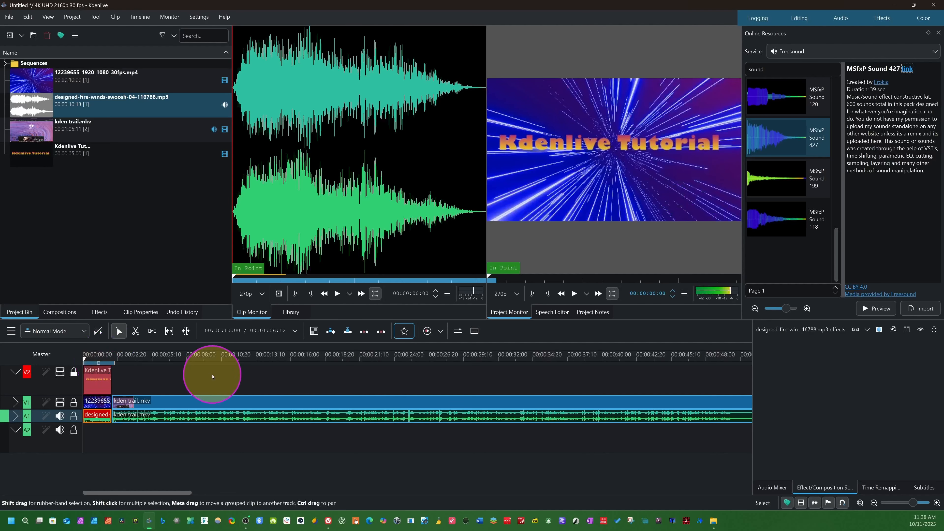
key(space)
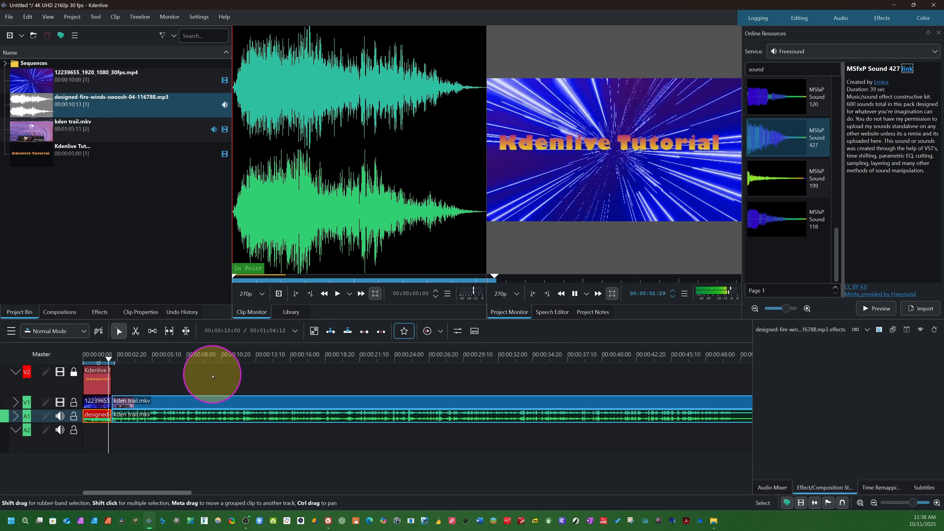
key(space)
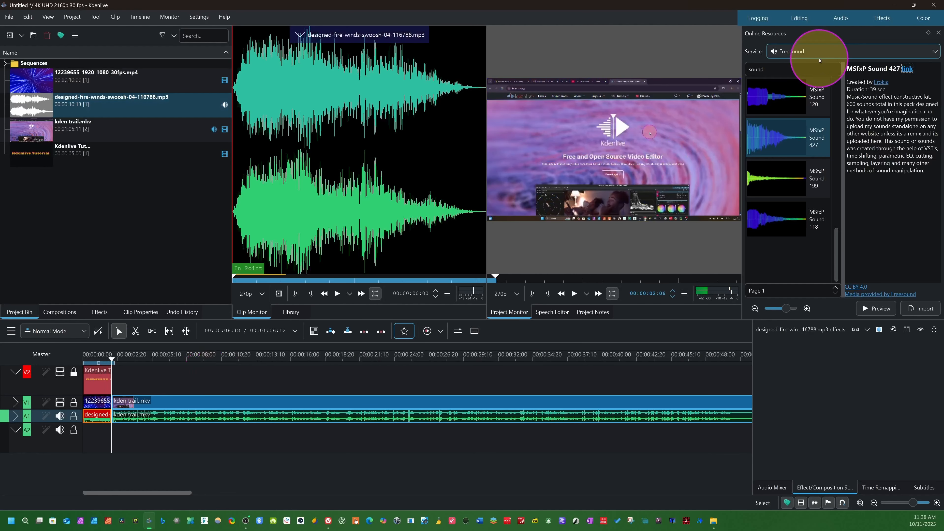
Hide the Online Resources panel and play the timeline from the start.
click(41, 18)
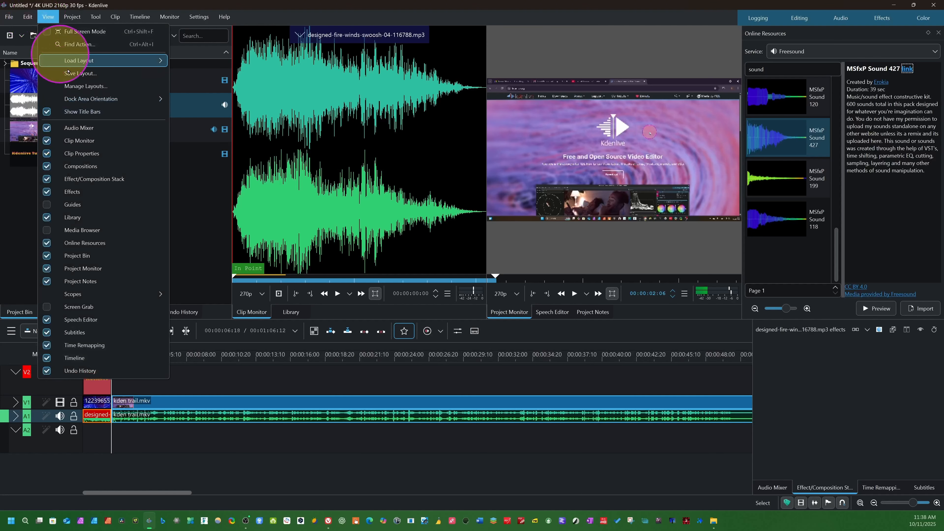
click(46, 243)
click(85, 356)
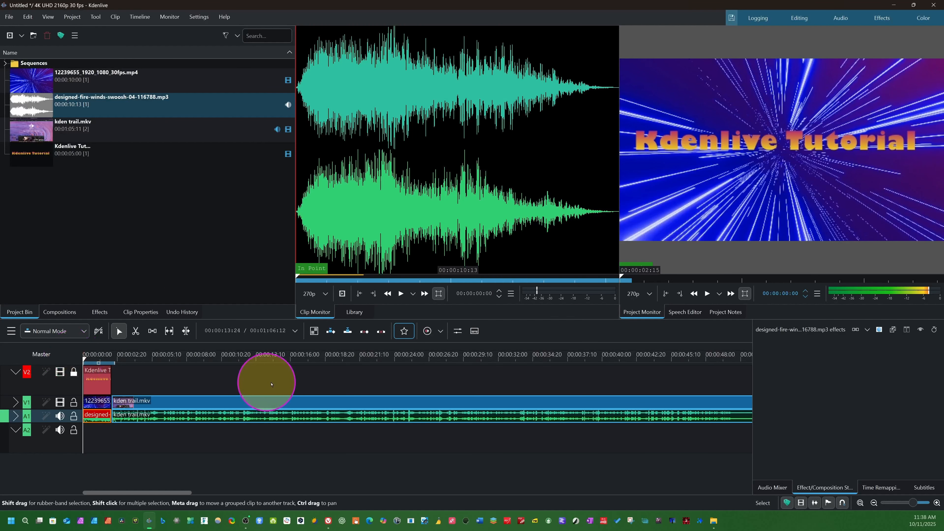
key(space)
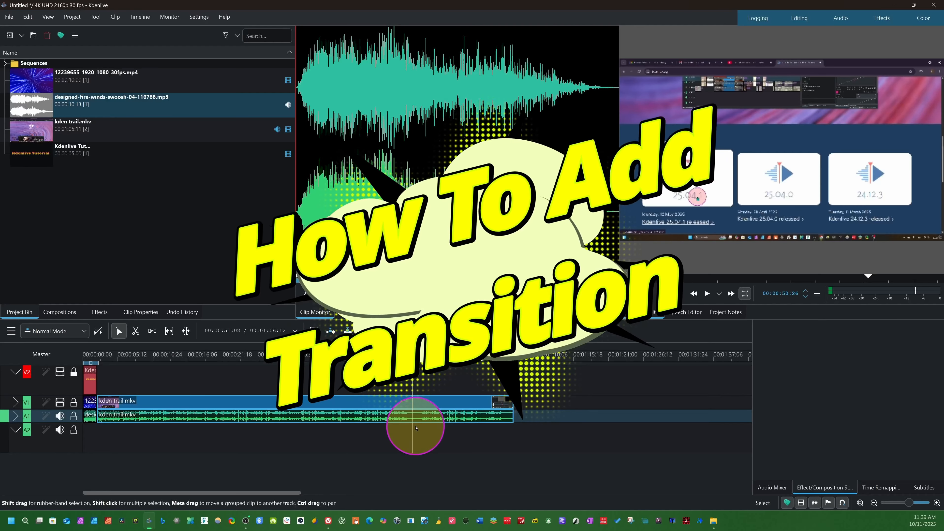
Cut kden trail.mkv at 00:00:50:26 with the Razor tool and add a fade-out of about 00:01:10 to the first part.
key(x)
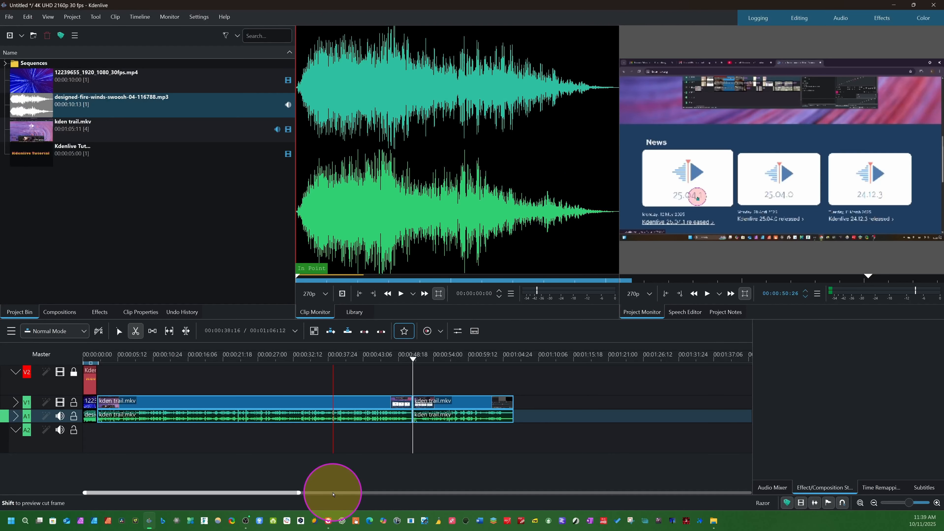
key(s)
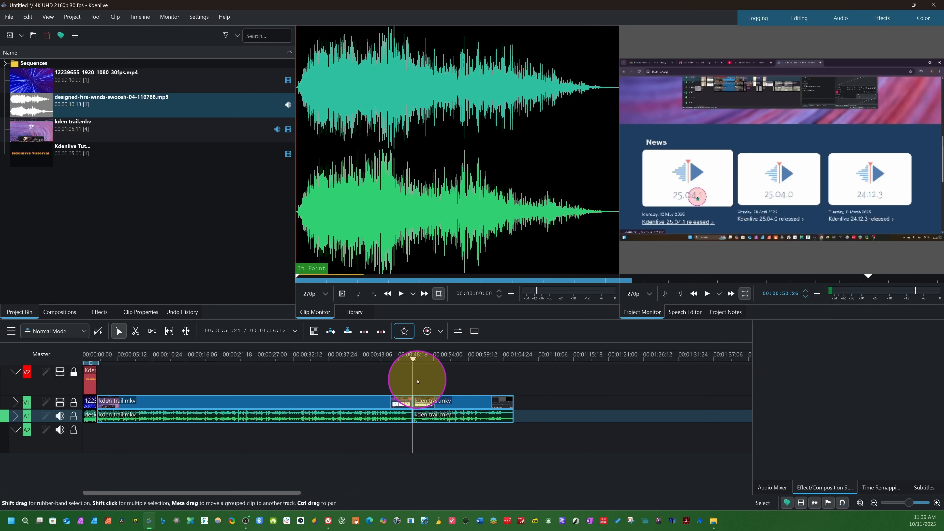
drag(413, 375, 398, 406)
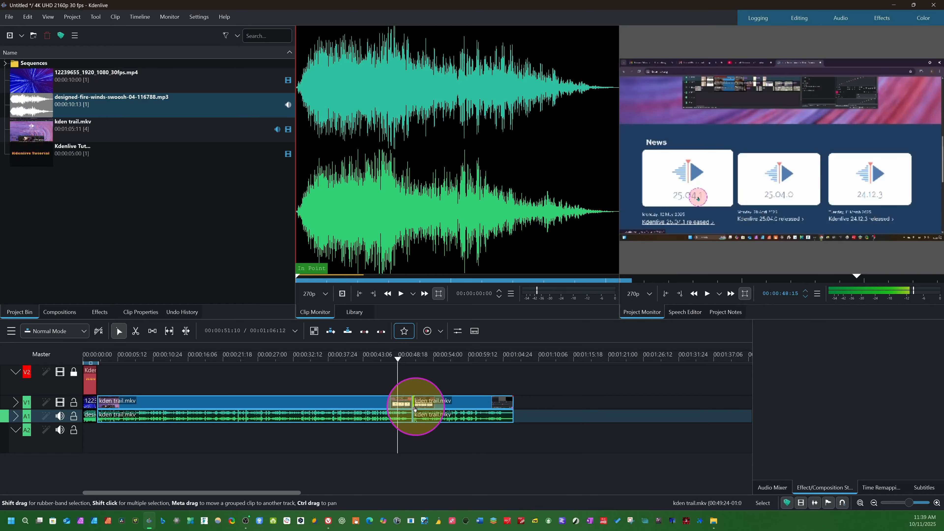
scroll(411, 407, up, 3)
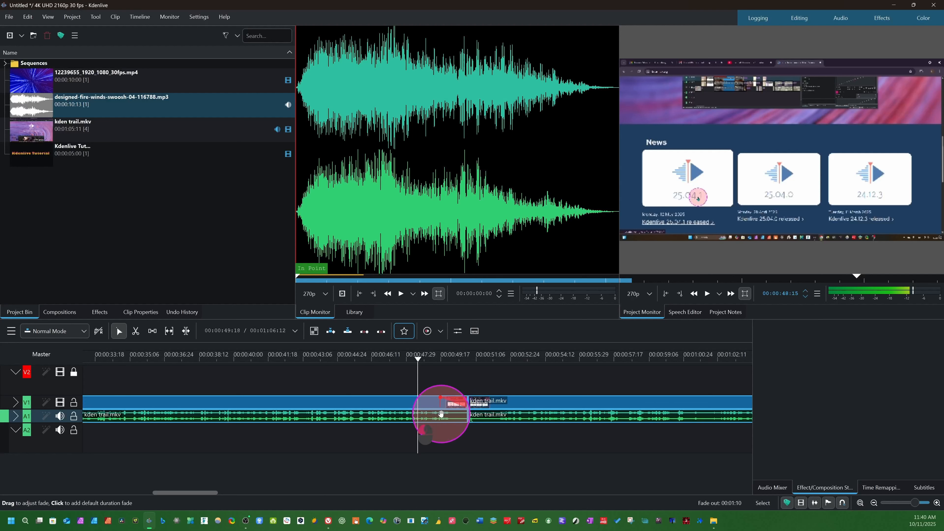
mouse_move(428, 421)
mouse_down()
mouse_move(396, 428)
mouse_move(452, 417)
mouse_move(434, 417)
mouse_up()
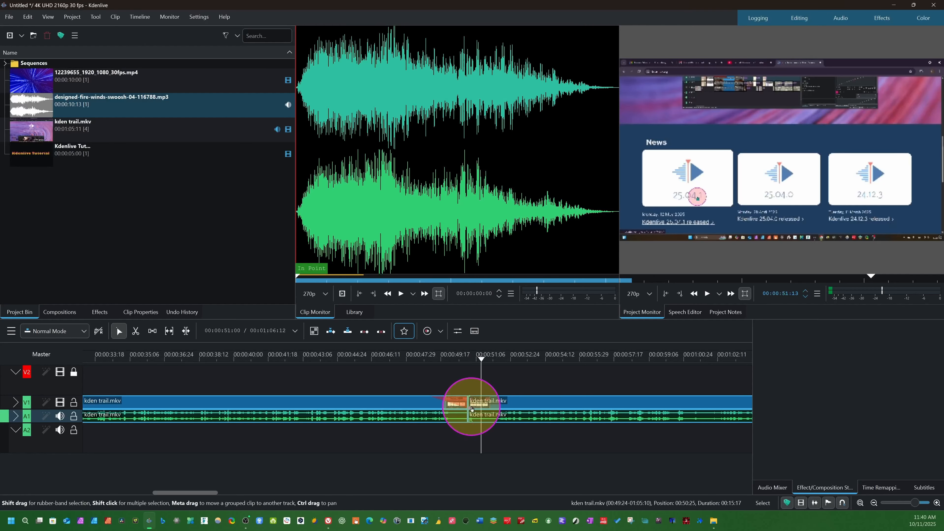
Mix the two adjacent kden trail.mkv parts with a transition at their cut and check frames across it.
click(470, 401)
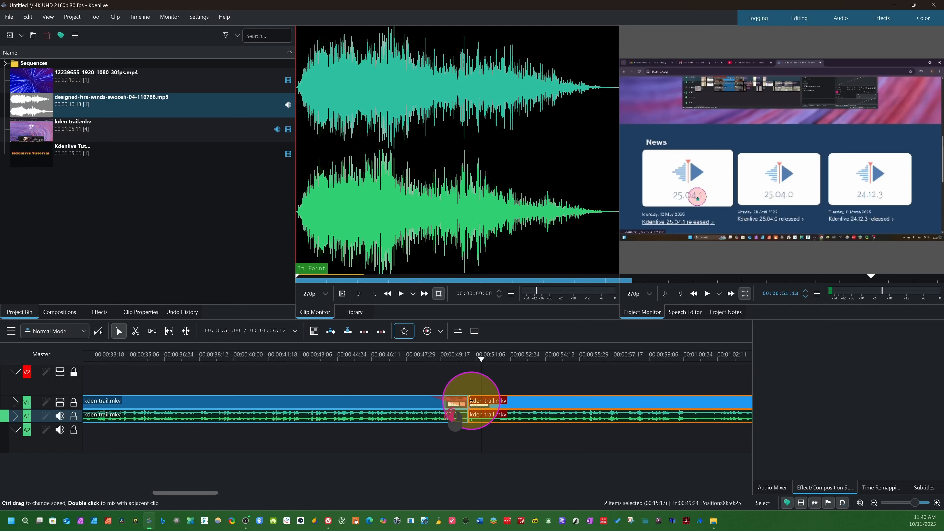
double_click(470, 401)
click(470, 404)
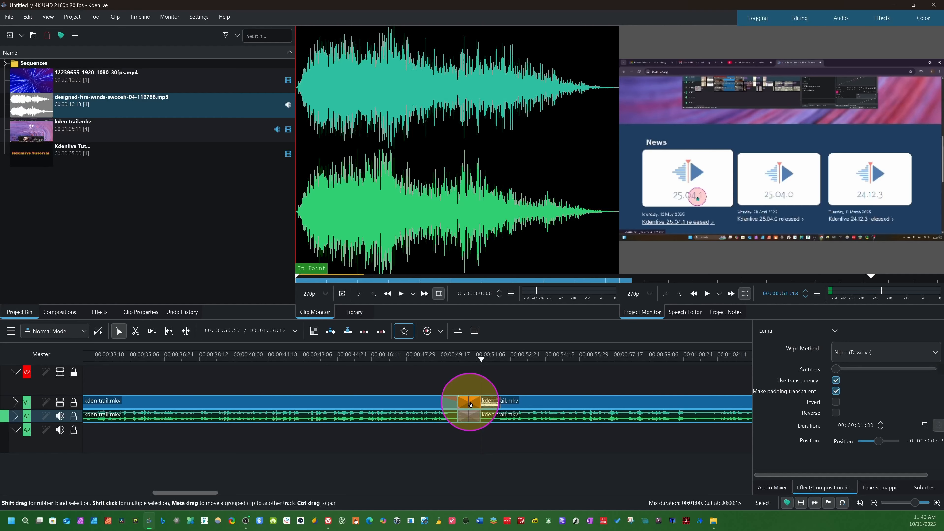
click(455, 378)
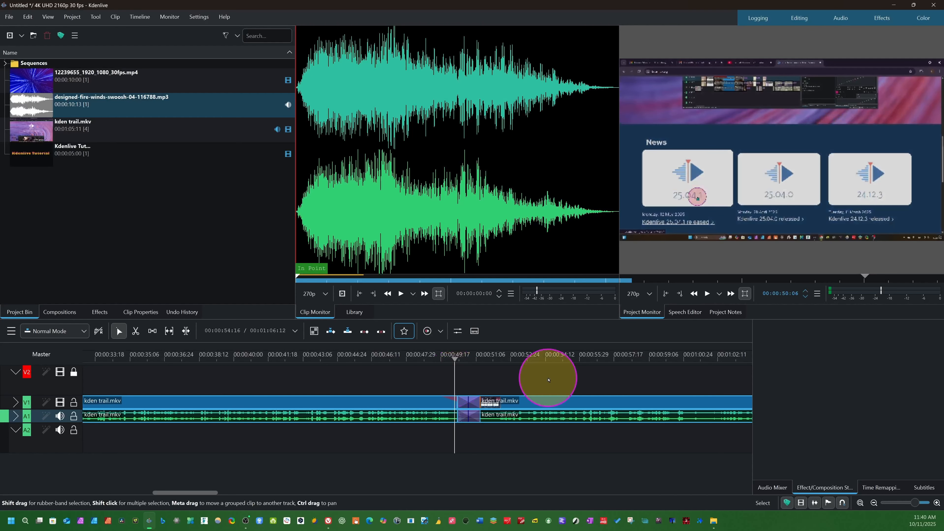
click(462, 376)
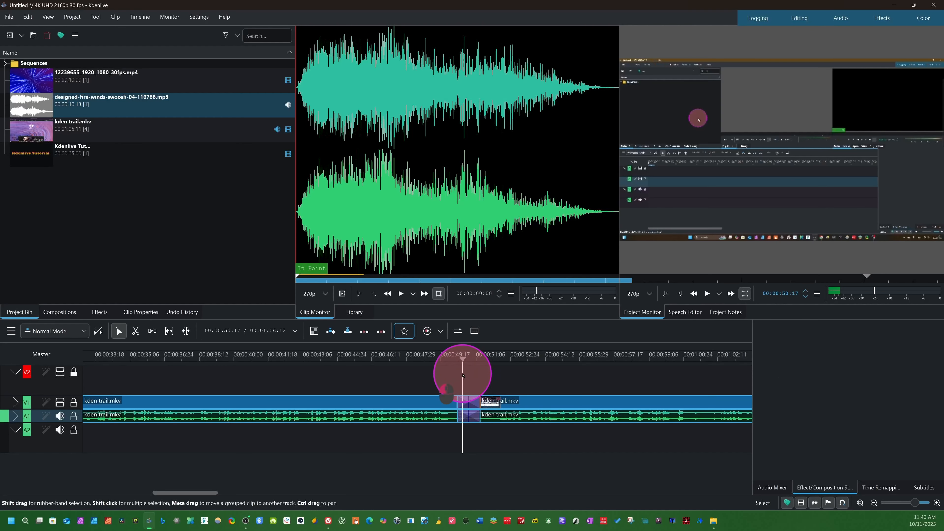
Set the wipe method of the mix between the two kden trail.mkv parts to Square 2 Bars and play across the cut.
click(469, 403)
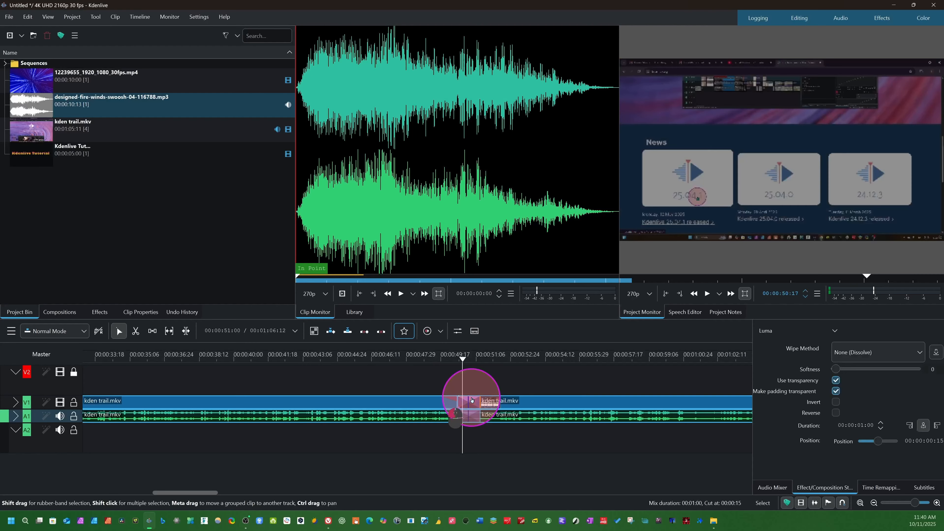
click(921, 358)
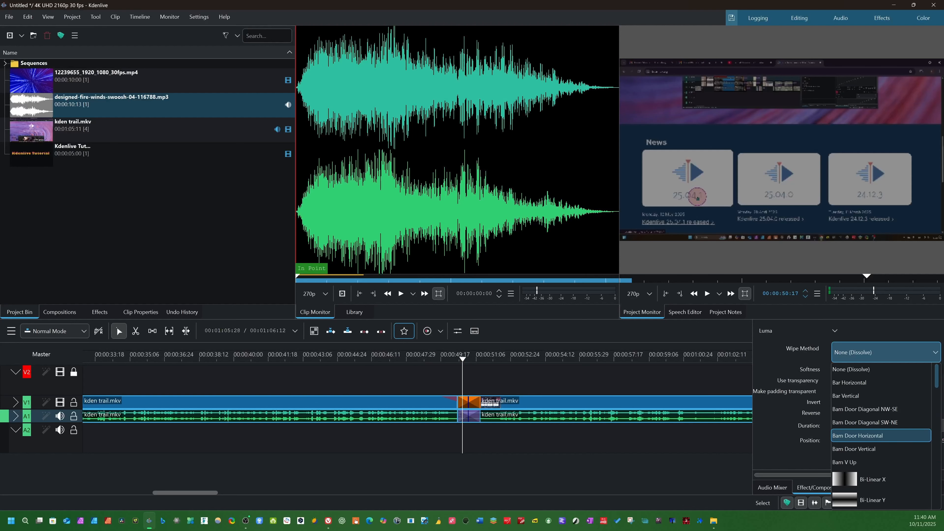
scroll(869, 432, down, 20)
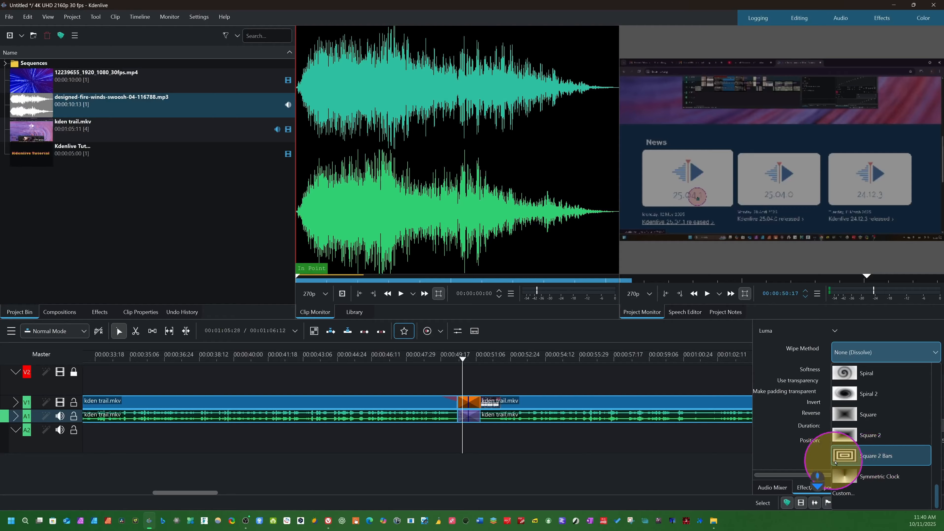
click(843, 459)
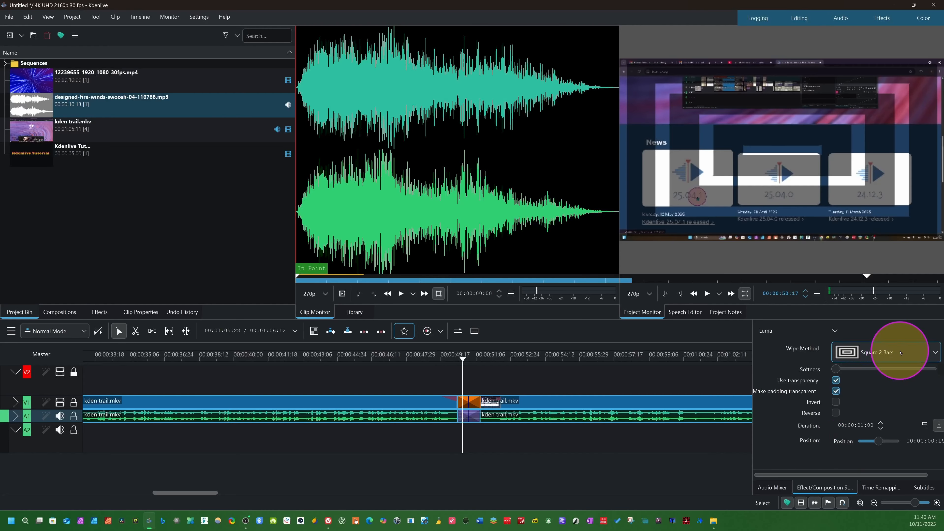
drag(466, 364, 451, 363)
click(660, 377)
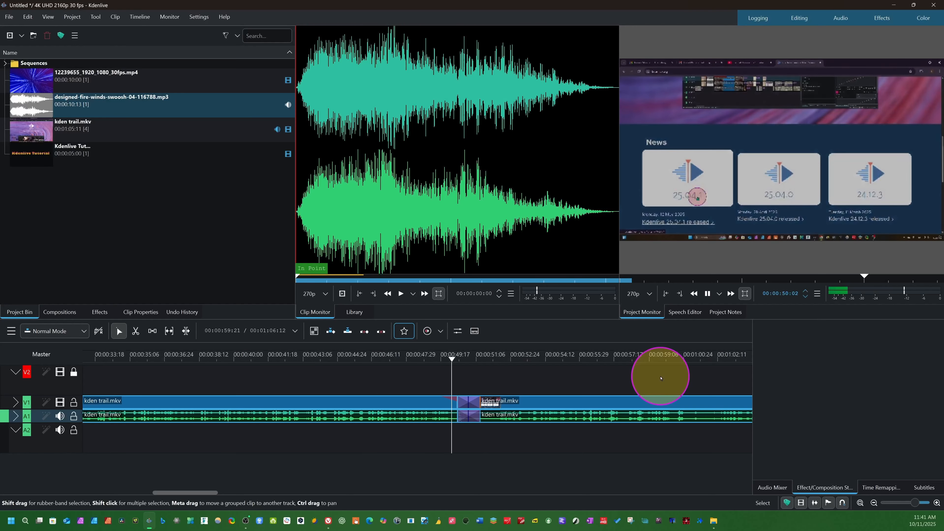
key(space)
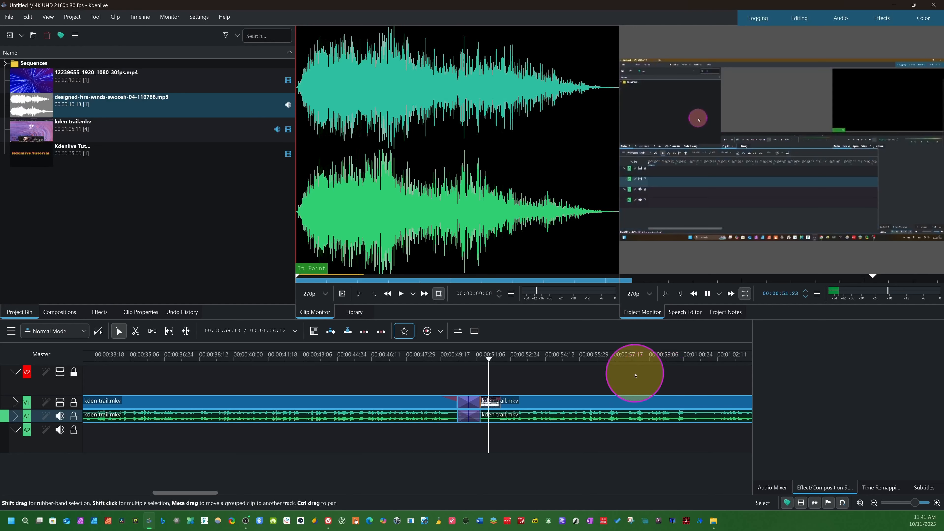
drag(469, 376, 445, 374)
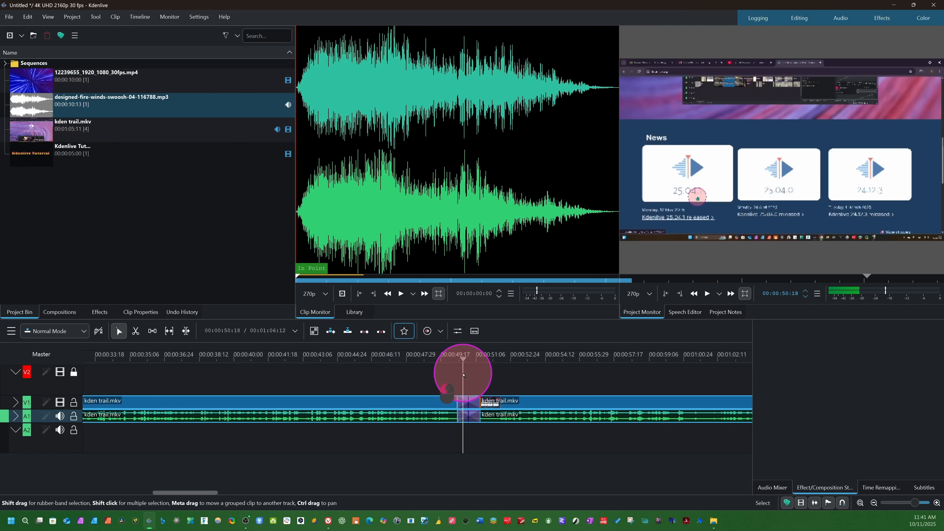
Set the wipe method of the mix to Radial Bars and play the timeline across the cut to preview it.
click(471, 400)
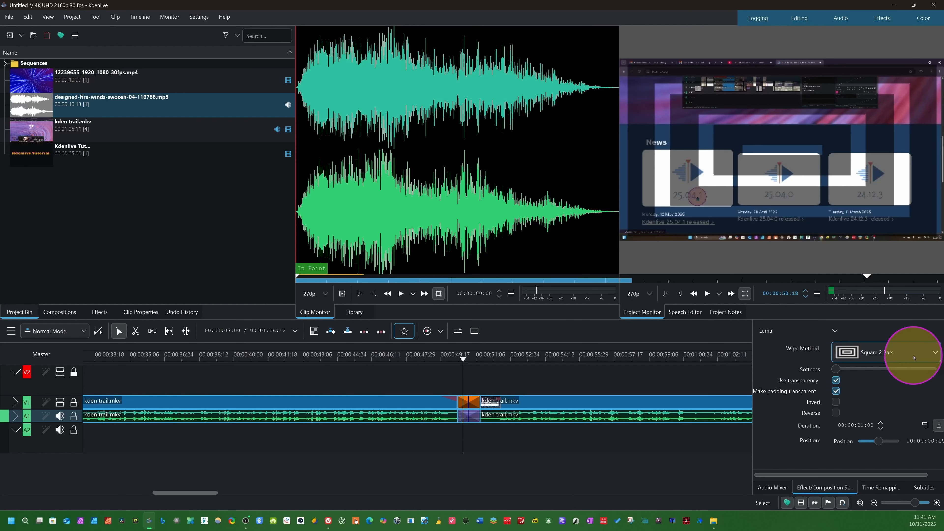
click(904, 355)
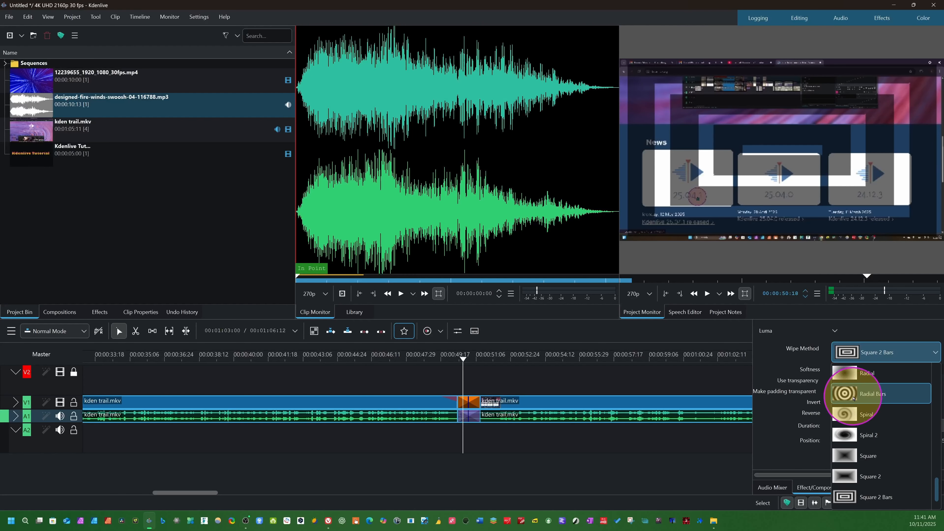
click(842, 394)
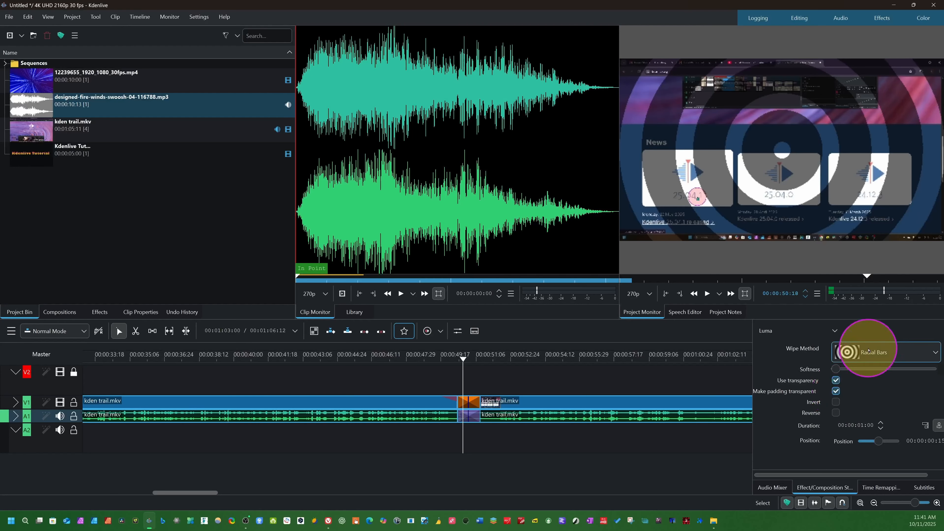
drag(463, 368, 442, 366)
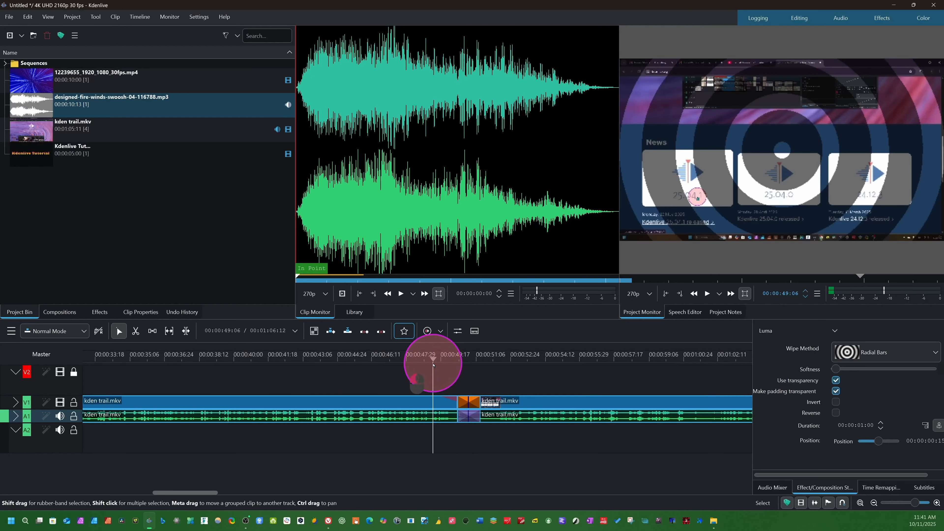
key(space)
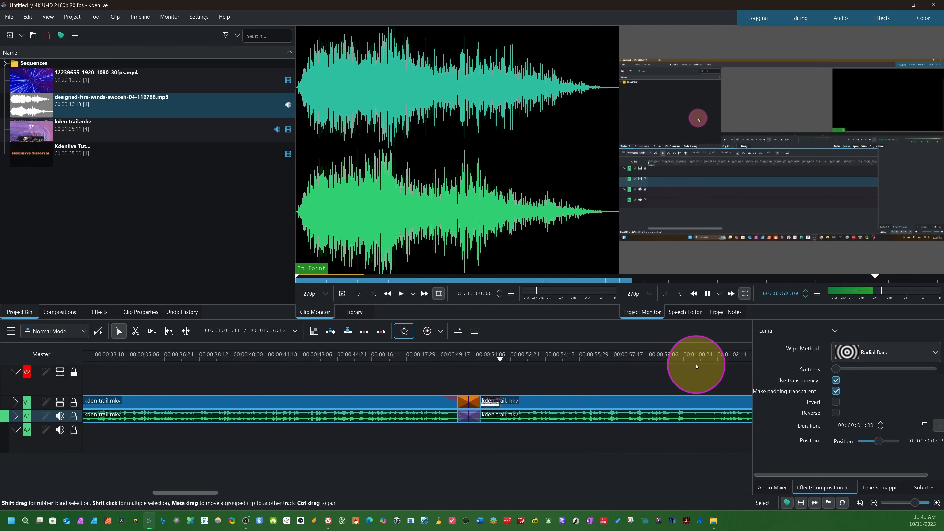
click(273, 417)
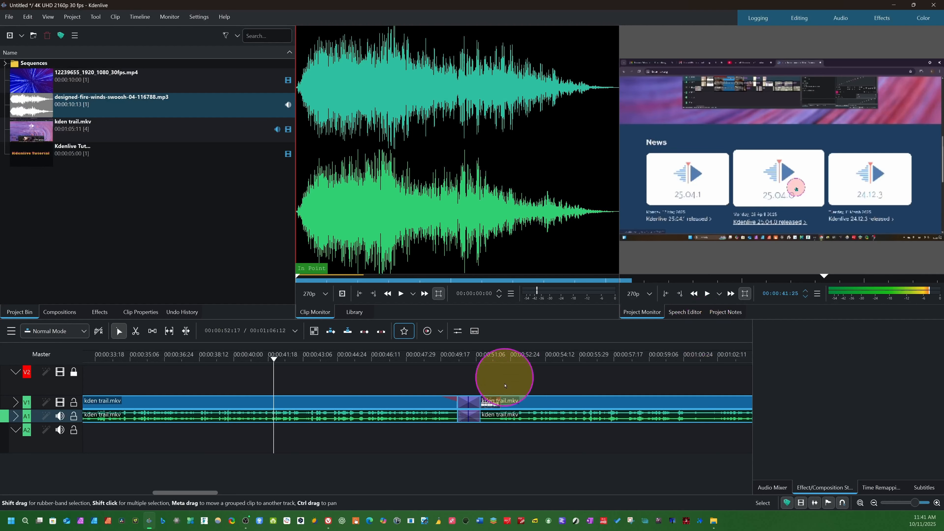
Bring Kdenlive Tutorial.channel.png from the file manager into the project bin and dismiss the file manager window.
ctrl+scroll(575, 391, down, 3)
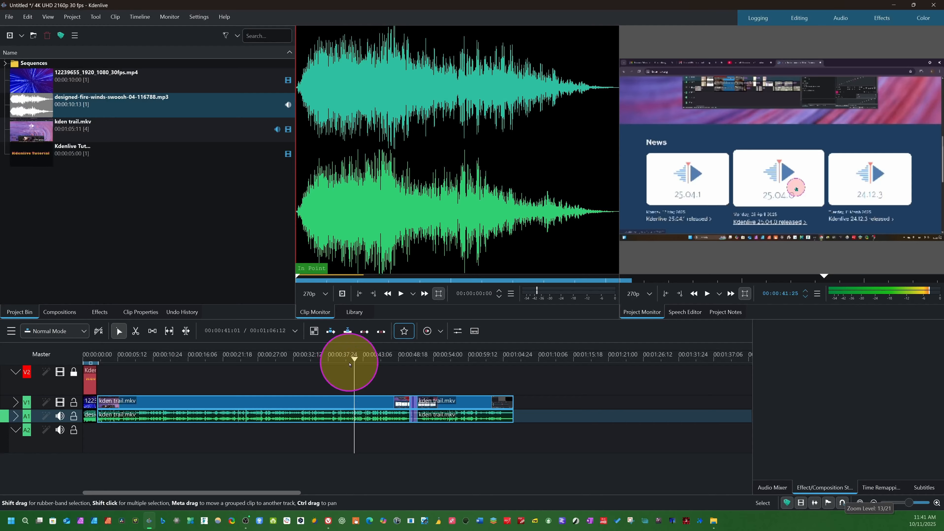
drag(355, 385, 133, 379)
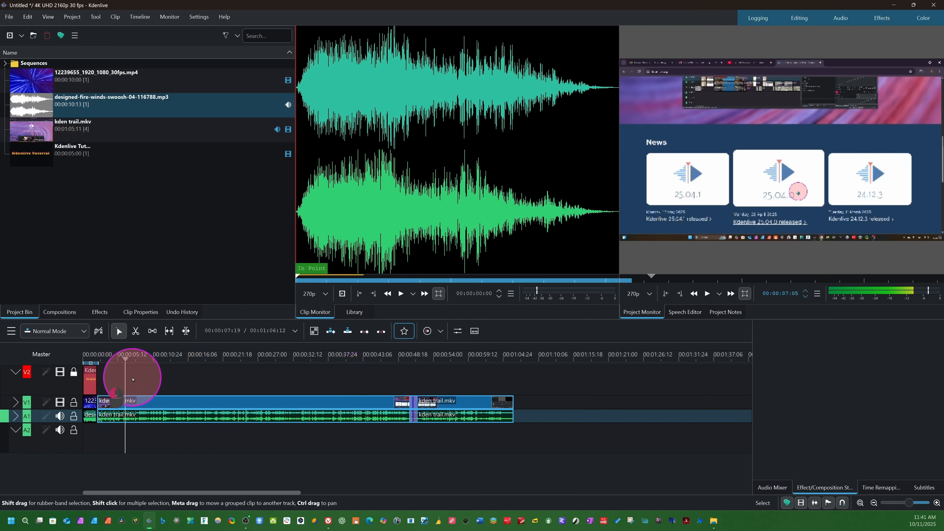
click(169, 379)
click(96, 210)
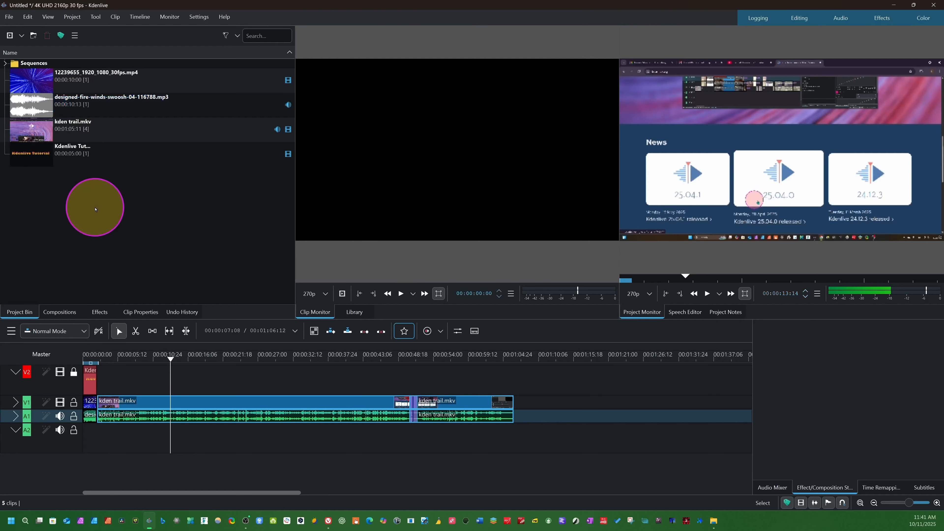
key(alt+Tab)
click(612, 169)
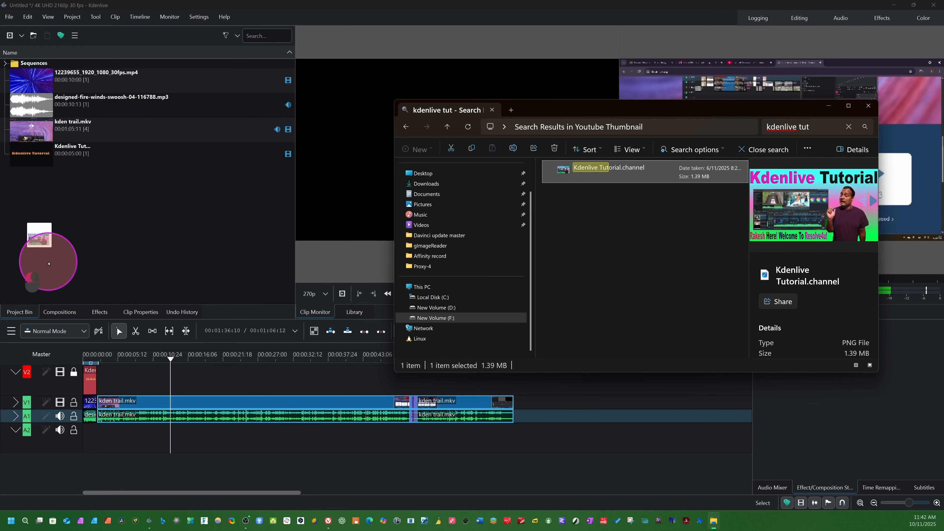
drag(611, 169, 48, 235)
click(873, 107)
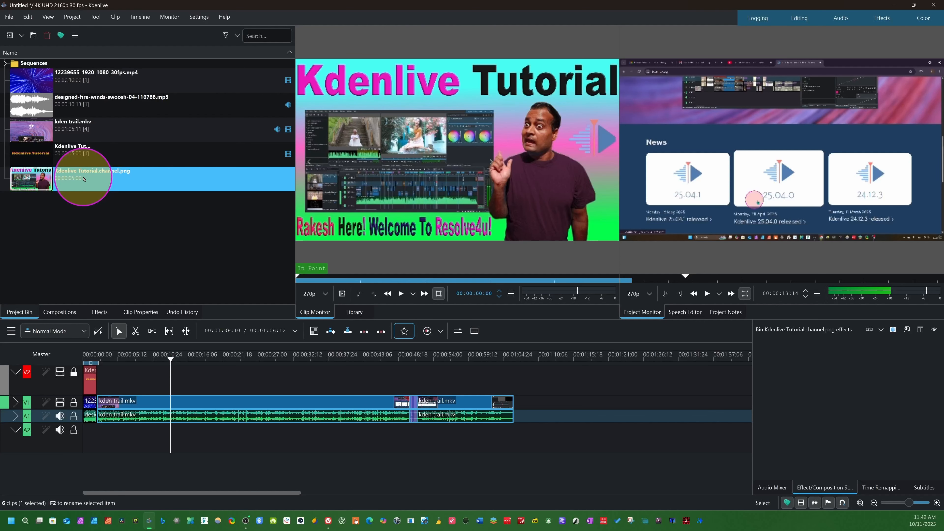
Place Kdenlive Tutorial.channel.png on track V2 above kden trail.mkv, spanning about 00:00:08 to 00:00:22, and check a frame at 00:00:11:20.
key(v)
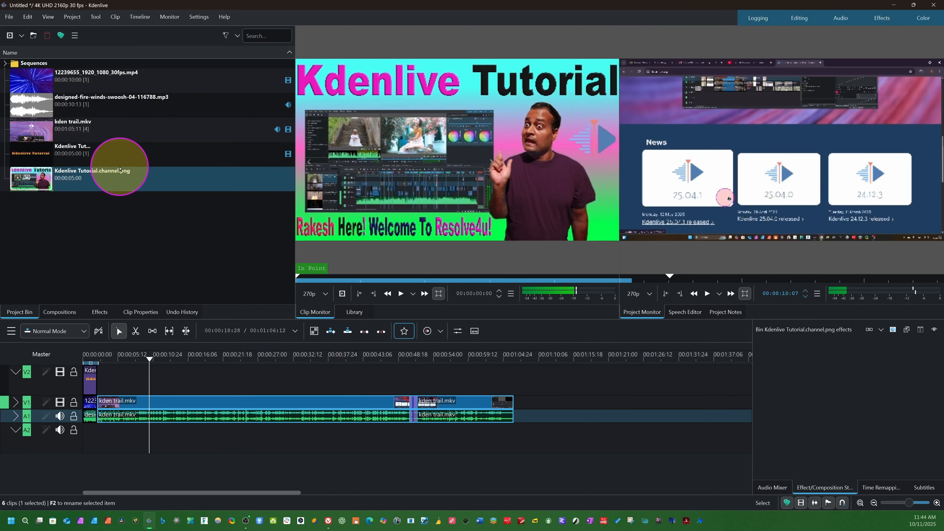
click(100, 185)
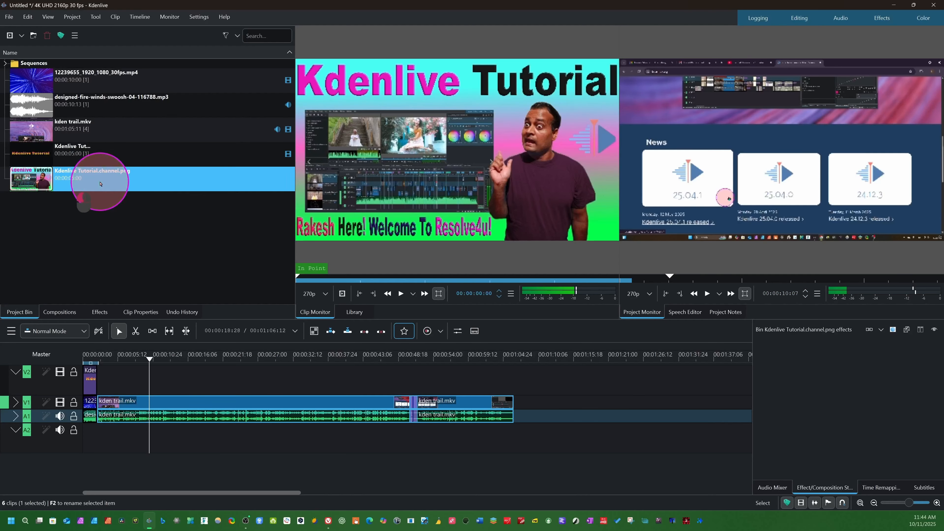
drag(100, 183, 225, 378)
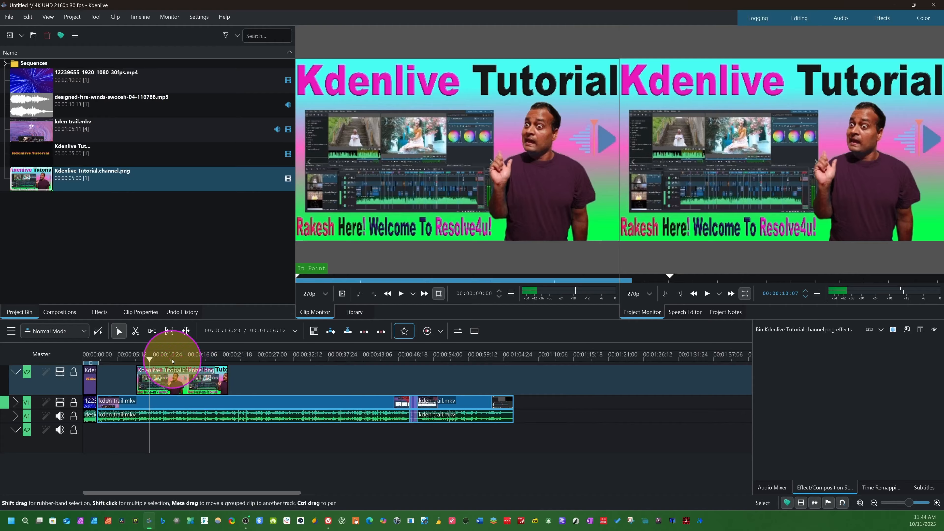
drag(139, 362, 158, 358)
Search the effects for "trans" and apply the Transform effect to the Kdenlive Tutorial.channel.png clip on V2.
click(204, 380)
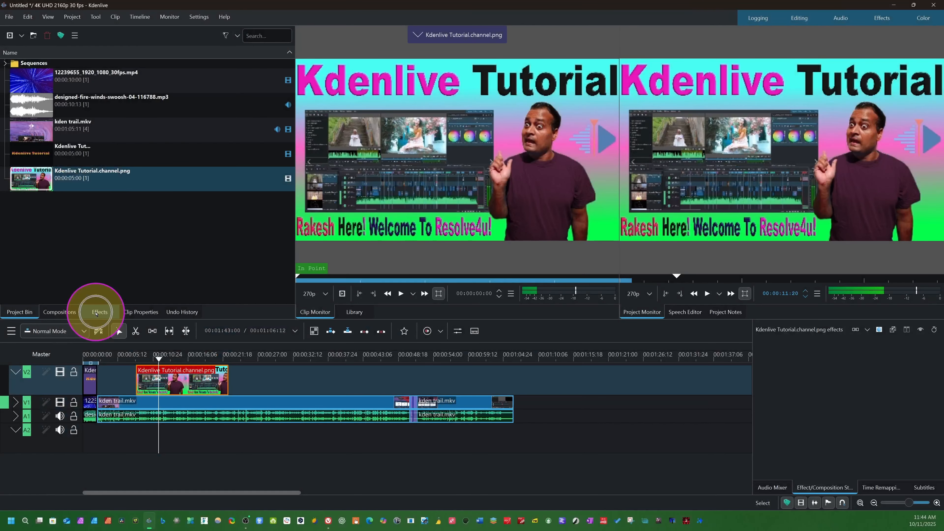
click(96, 313)
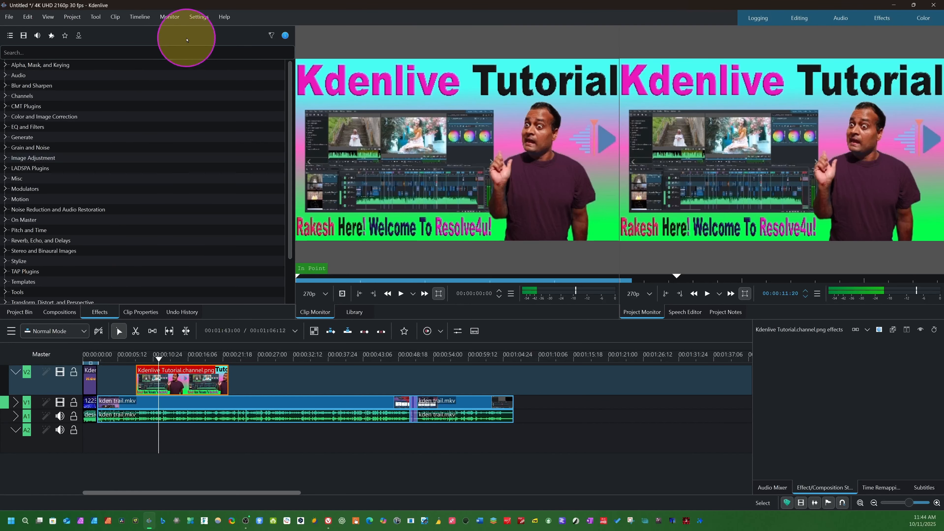
click(150, 53)
text(trans)
click(53, 121)
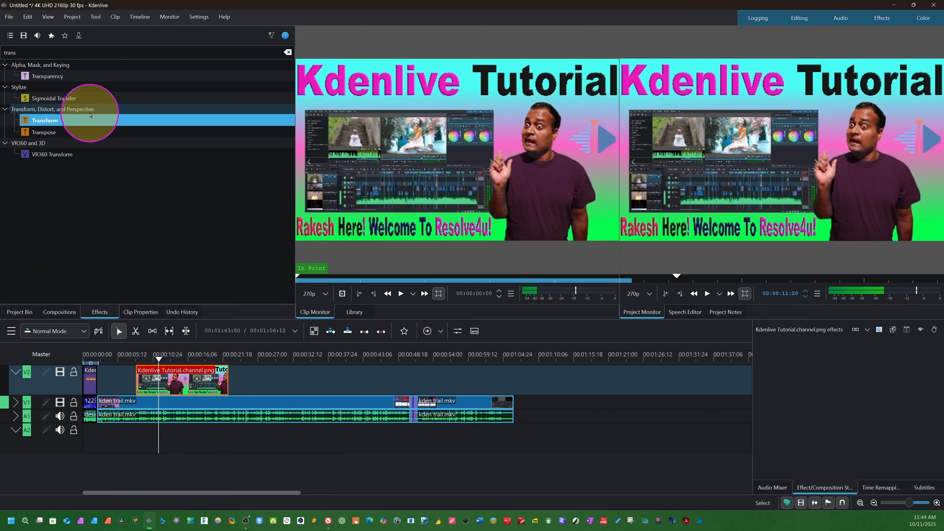
drag(56, 120, 184, 380)
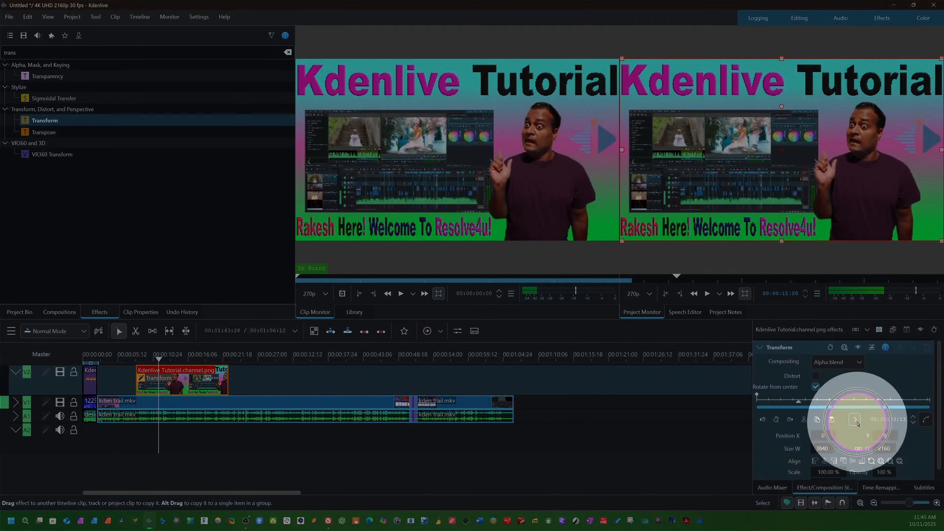
Scale the image down to about 40.08 % and place it near the middle of the frame at X 1033, Y 477.
scroll(841, 428, down, 1)
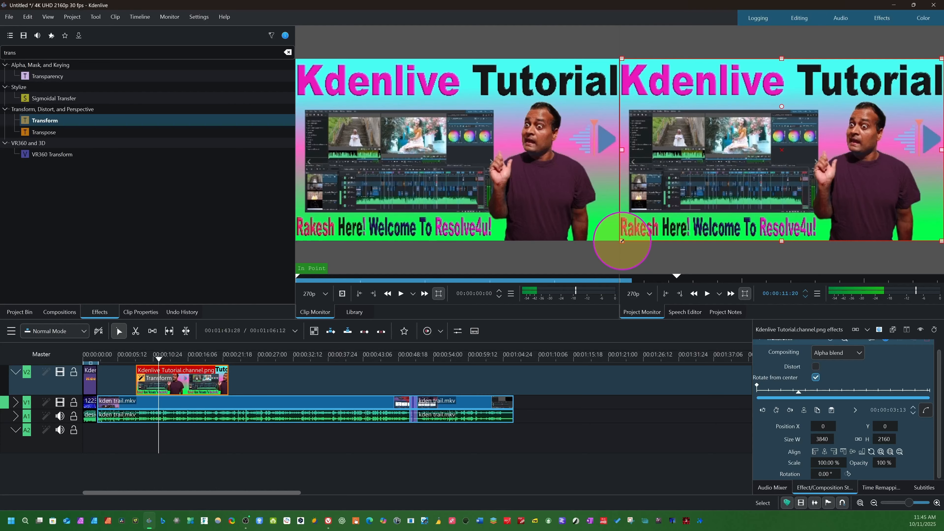
drag(622, 241, 814, 166)
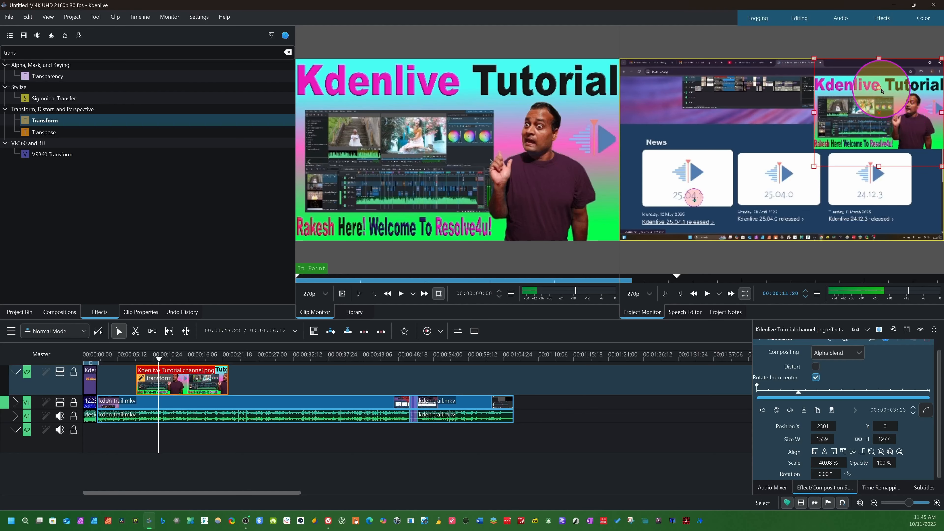
drag(881, 91, 770, 150)
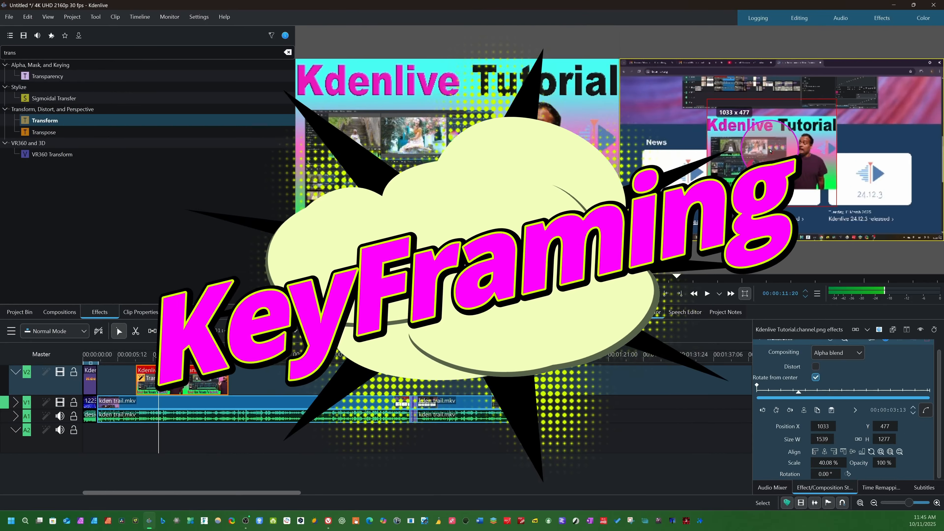
Keyframe the image's Transform position at X 160, Y 480 at 00:00:09:17 and X 550, Y 480 at 00:00:12:07.
mouse_move(159, 355)
mouse_down()
mouse_move(136, 366)
mouse_move(145, 360)
mouse_up()
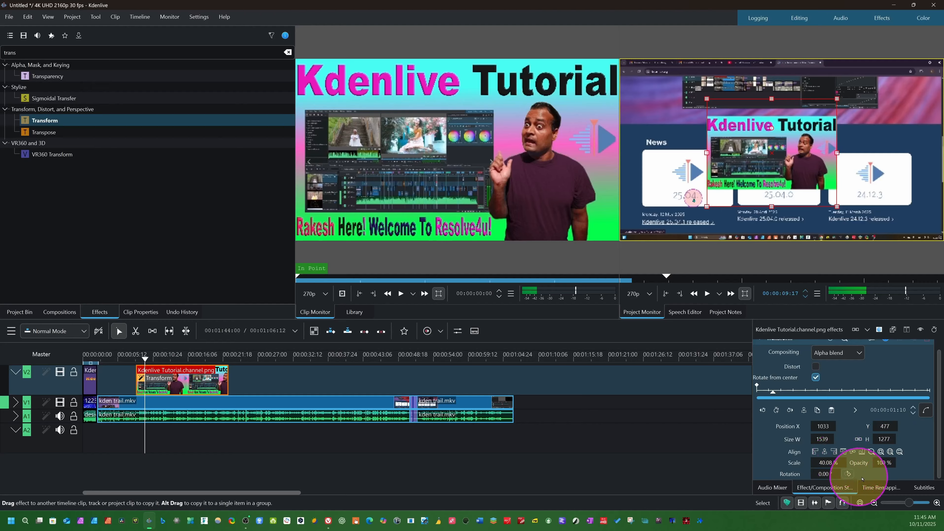
click(779, 410)
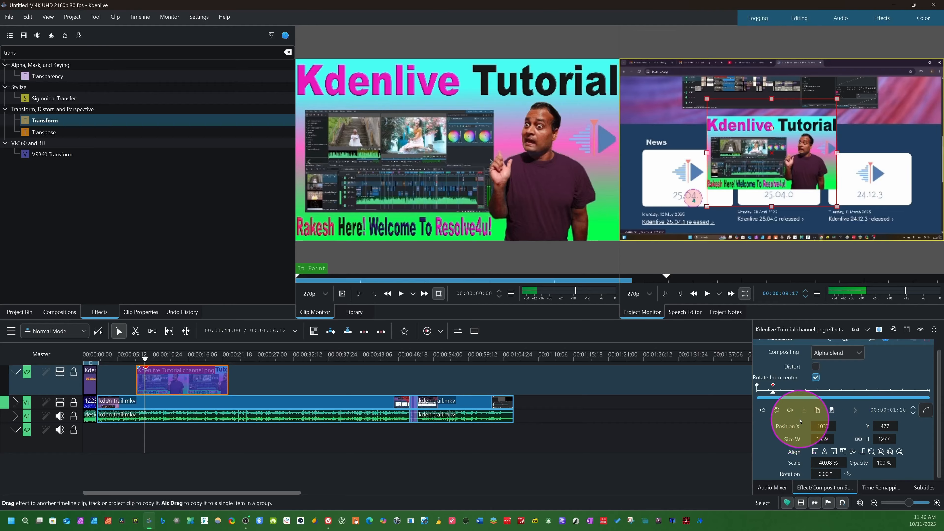
drag(763, 170, 695, 172)
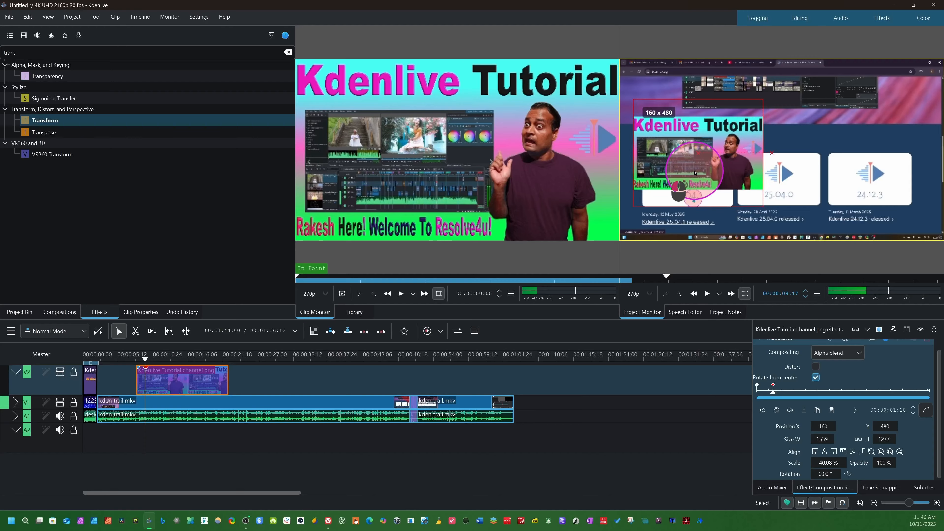
click(150, 350)
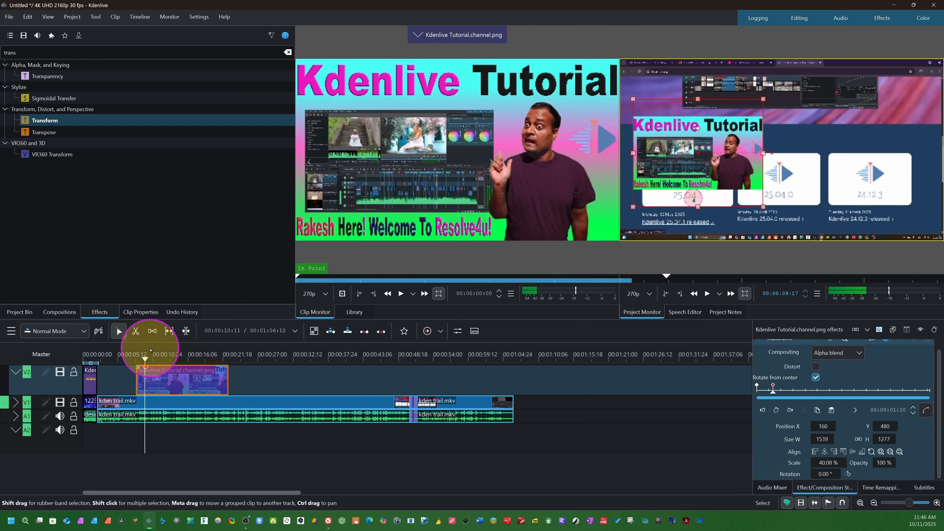
drag(145, 363, 162, 364)
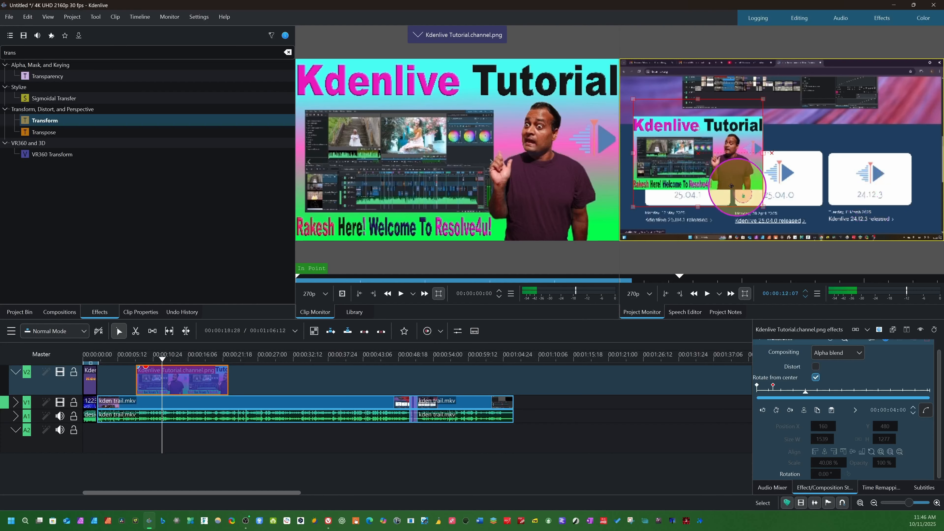
drag(695, 152, 728, 152)
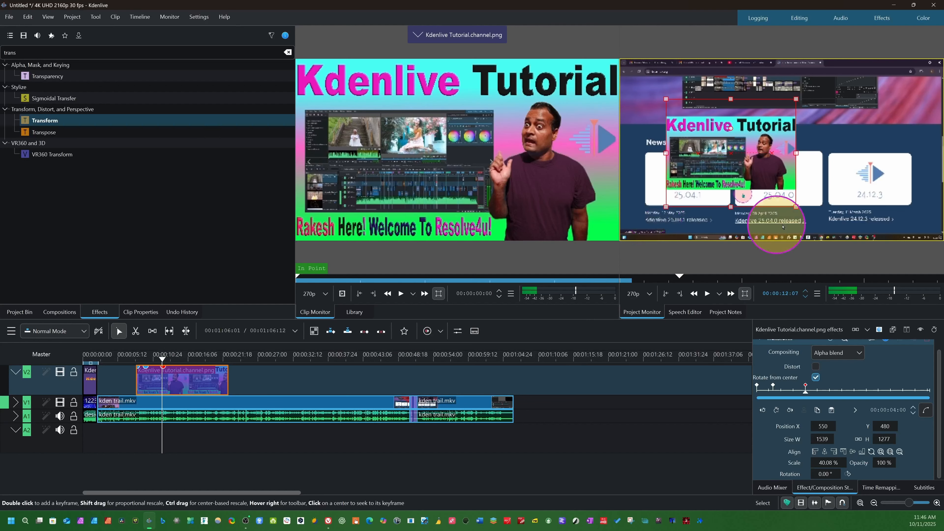
Keyframe the image's Transform position at X 1100, Y 465 at 00:00:15:28.
click(167, 363)
drag(167, 363, 182, 365)
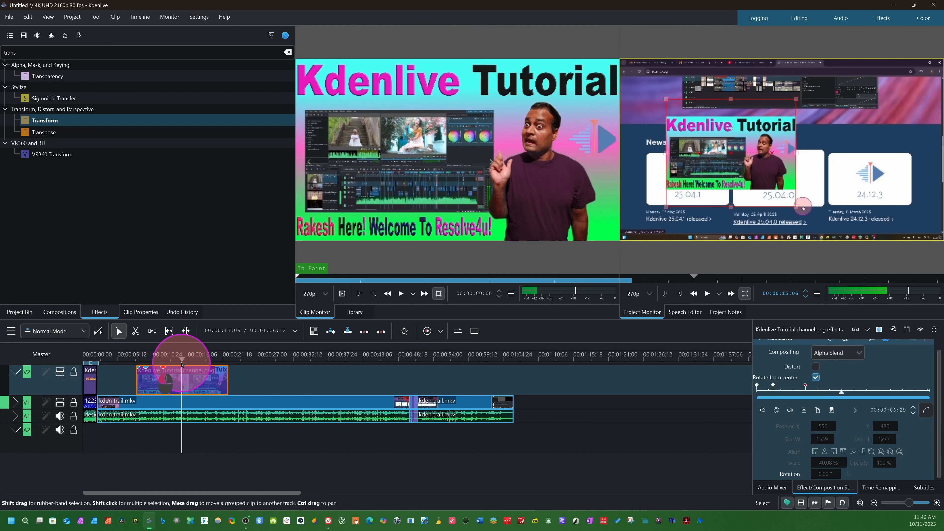
drag(722, 159, 759, 159)
drag(766, 159, 769, 159)
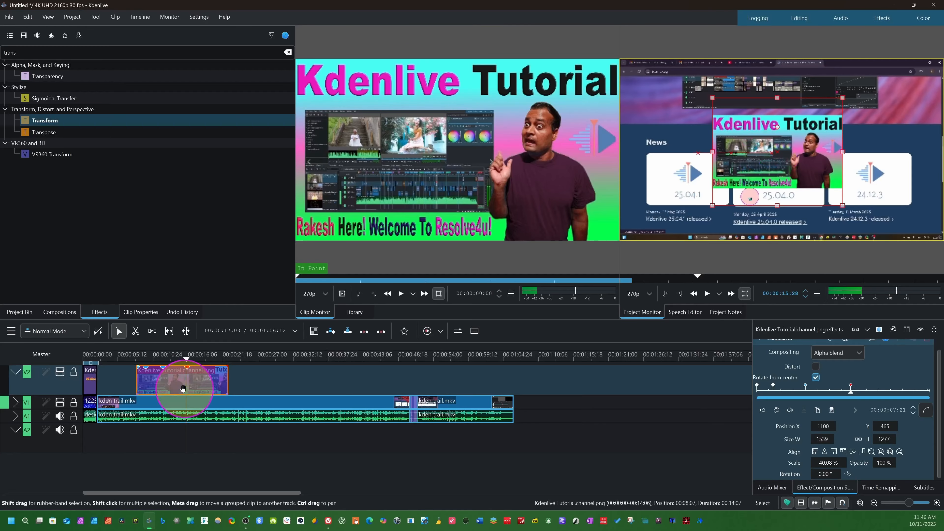
Keyframe the image's position at X 1865, Y 482 at 00:00:18:28 and X 2220, Y -106 at 00:00:20:23.
drag(186, 360, 206, 359)
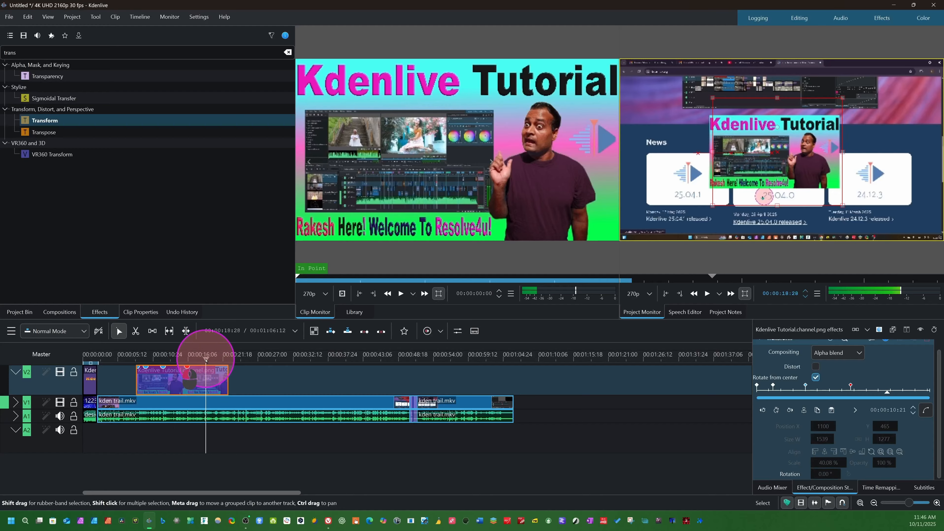
drag(780, 163, 842, 164)
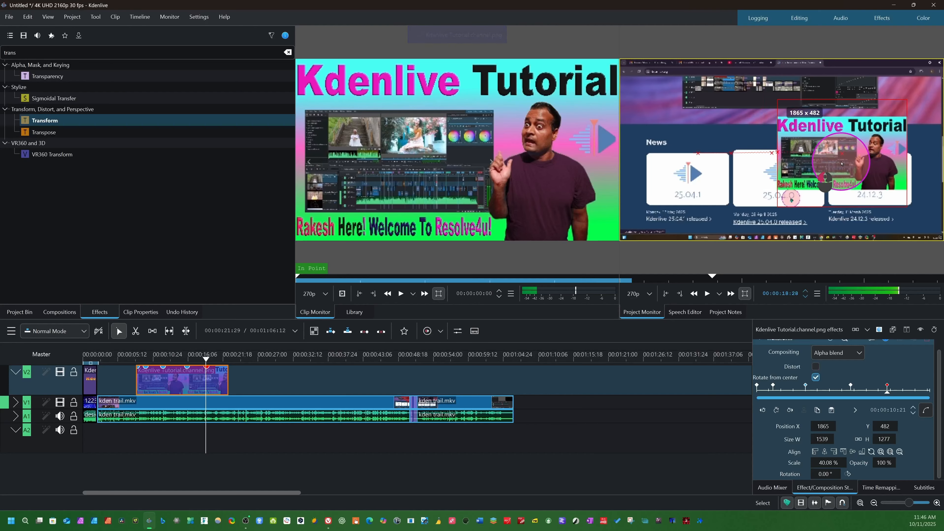
drag(205, 359, 217, 365)
drag(854, 170, 881, 124)
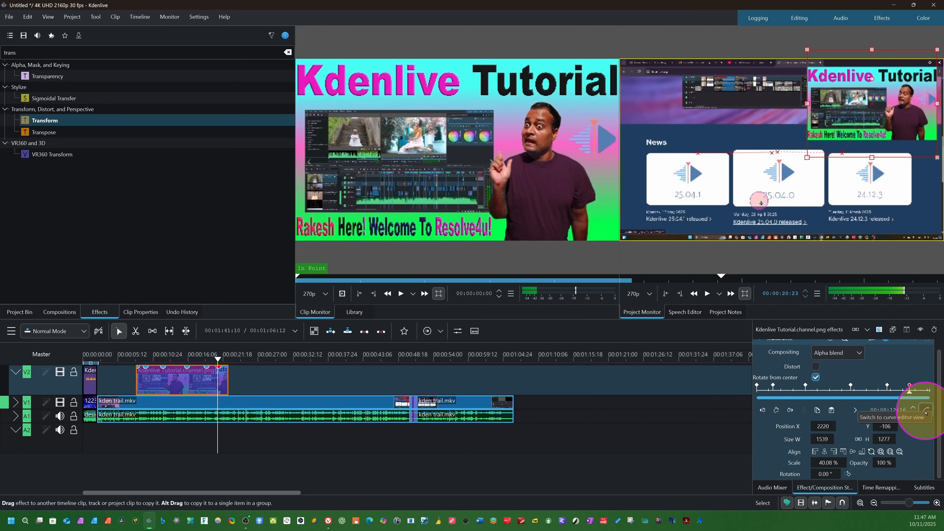
Switch the Transform keyframes to the curve editor and reshape the X position curve by moving its second, third and fourth keyframes.
click(925, 410)
click(807, 446)
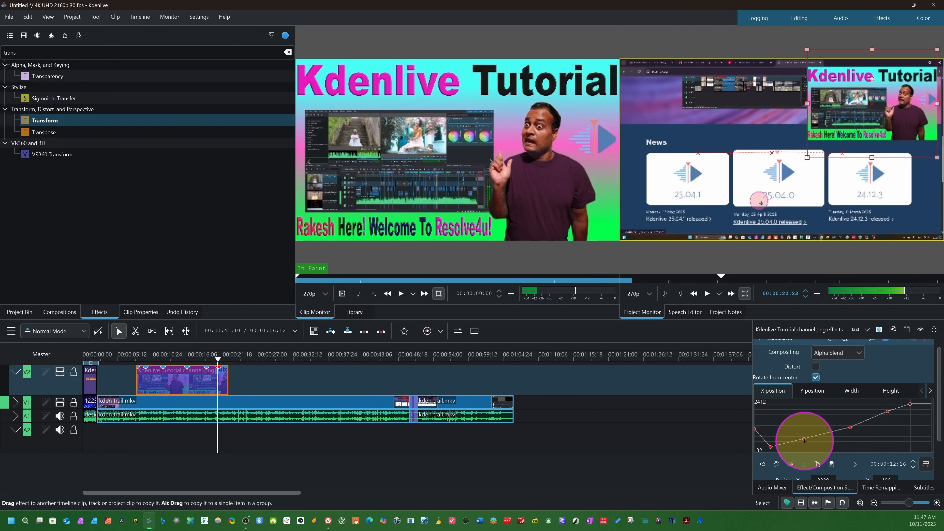
drag(804, 441, 773, 435)
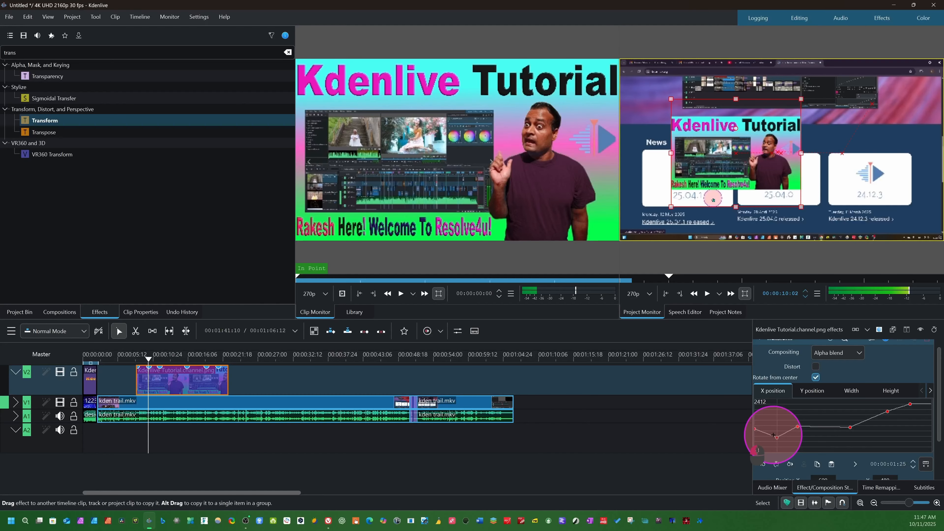
click(820, 434)
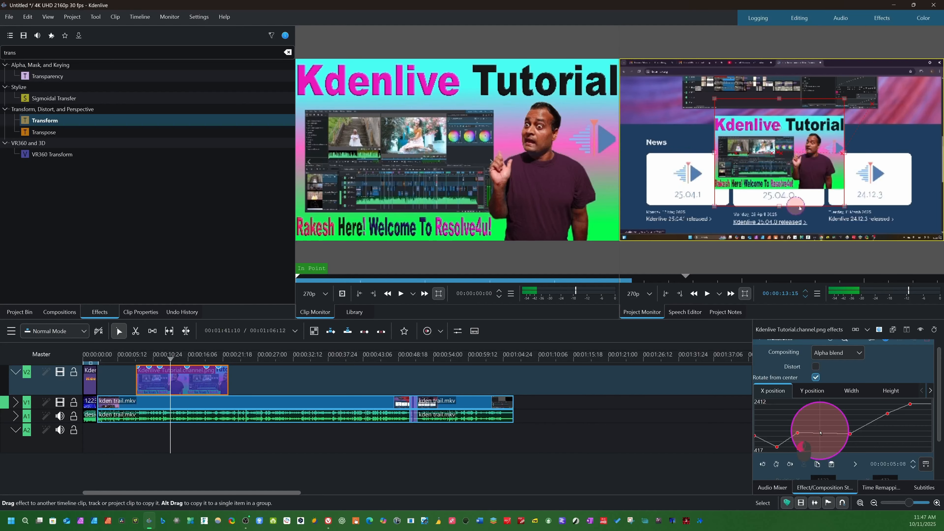
mouse_move(850, 433)
mouse_down()
mouse_move(829, 444)
mouse_move(854, 439)
mouse_up()
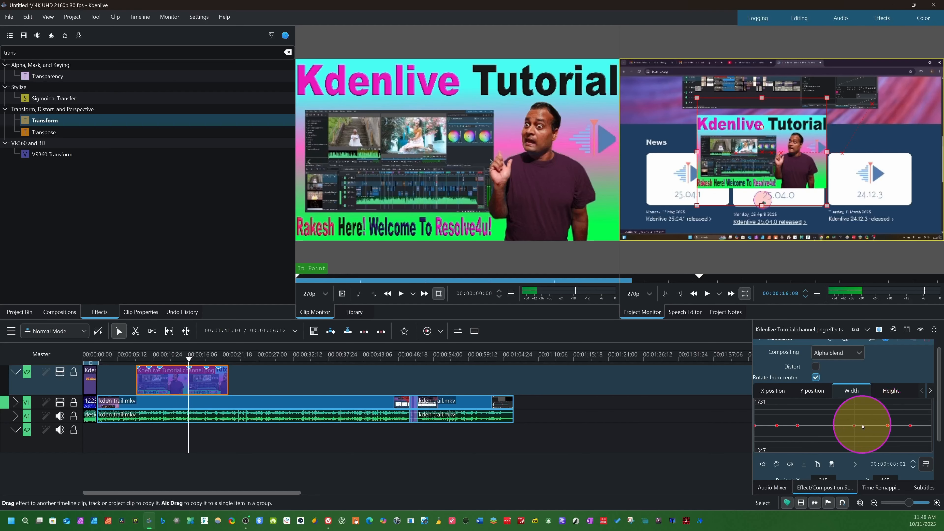
Raise the third and fourth keyframes on the Transform Width curve and play back the image animation from about 00:00:07:22.
mouse_move(853, 422)
mouse_down()
mouse_move(869, 412)
mouse_move(824, 416)
mouse_move(854, 416)
mouse_move(851, 430)
mouse_move(851, 405)
mouse_up()
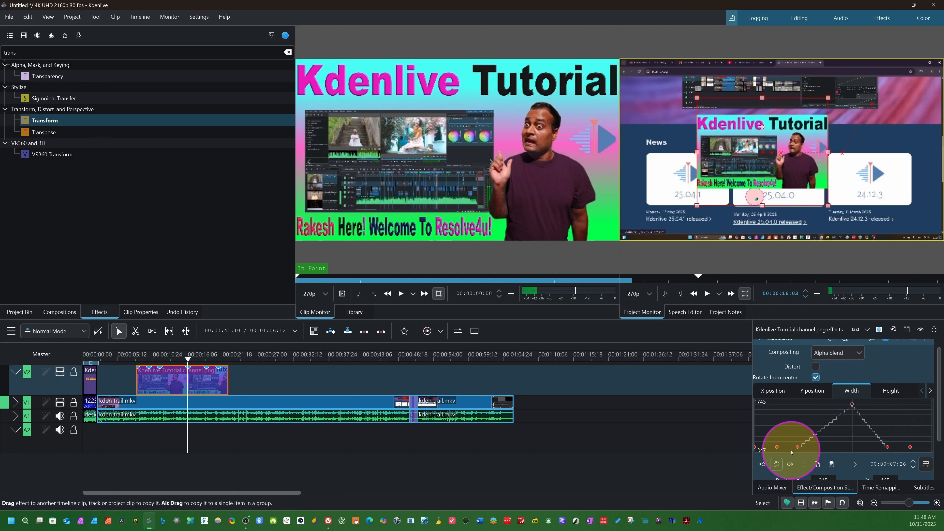
drag(799, 442, 806, 426)
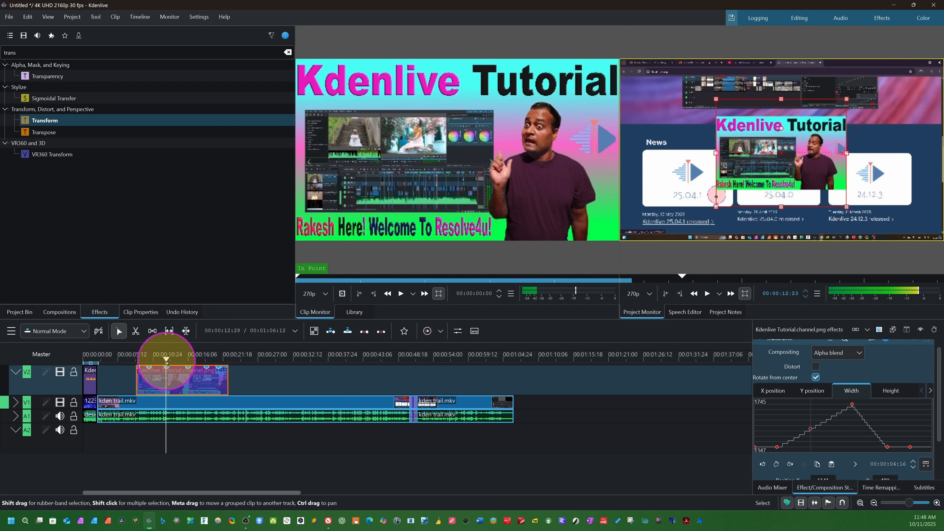
drag(166, 362, 128, 362)
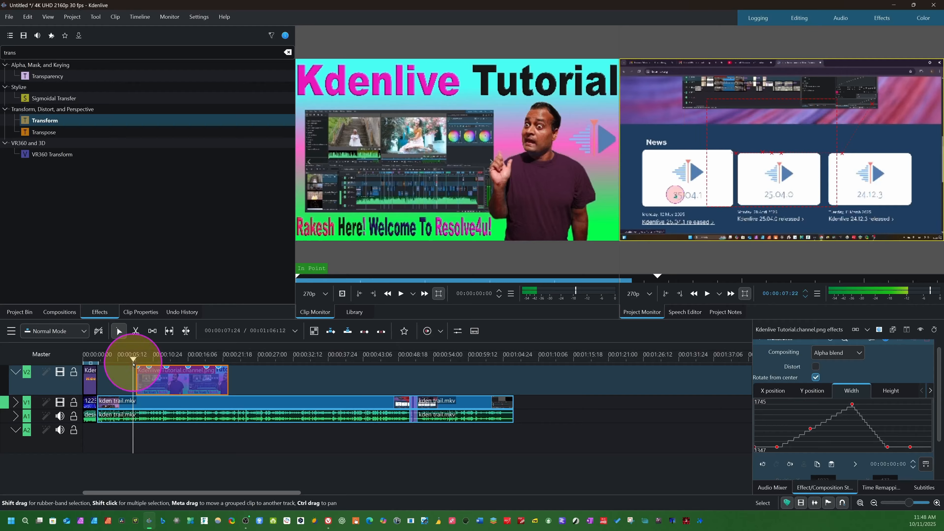
key(space)
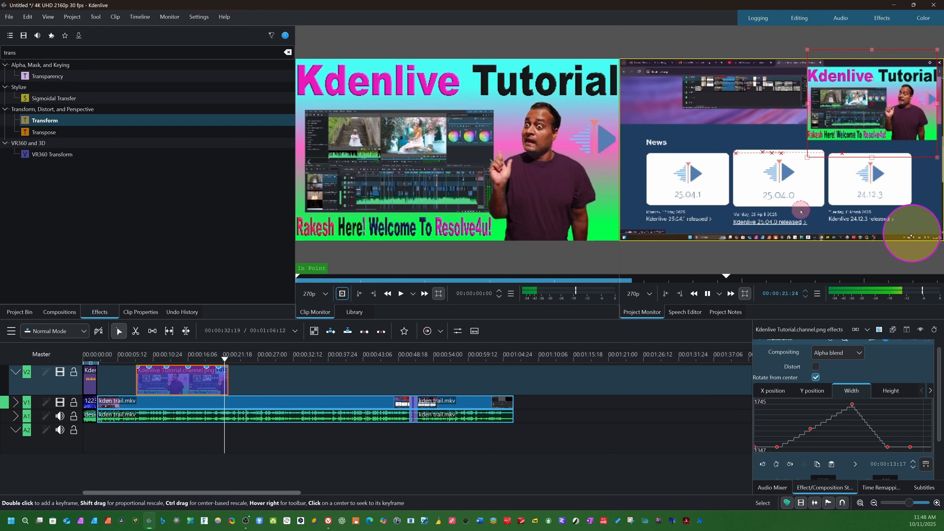
key(space)
drag(222, 362, 160, 359)
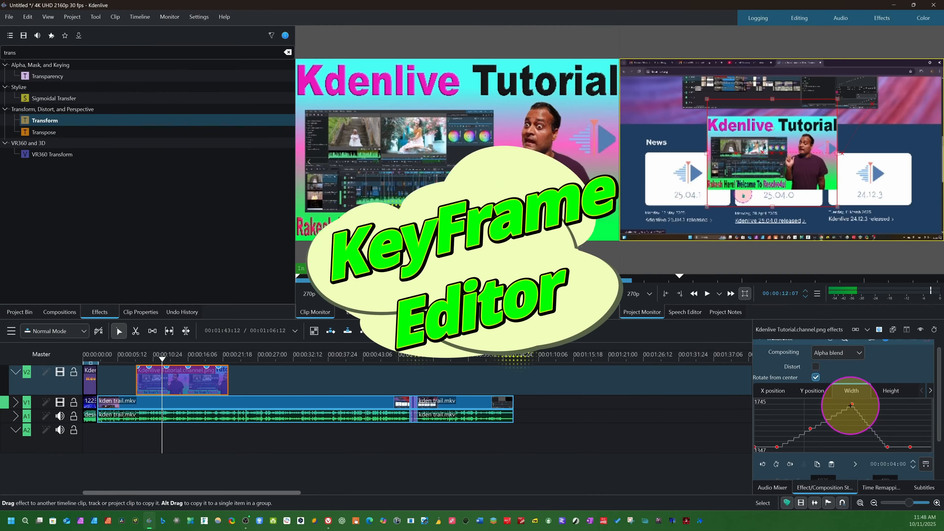
Refine the Width curve by raising the third keyframe almost level with the fourth and lifting and moving the last two keyframes earlier.
drag(851, 404, 850, 416)
drag(886, 446, 910, 437)
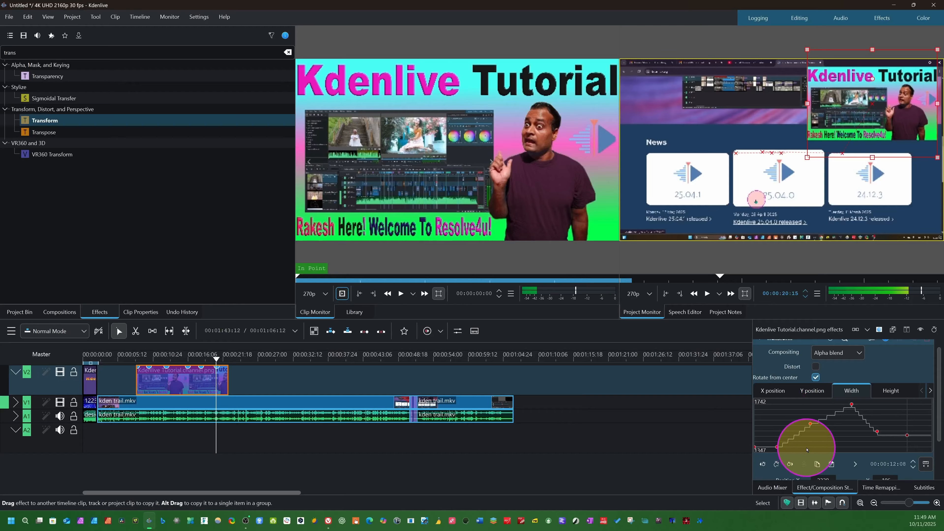
mouse_move(810, 426)
mouse_down()
mouse_move(817, 437)
mouse_move(804, 409)
mouse_move(814, 430)
mouse_move(781, 399)
mouse_move(791, 394)
mouse_move(803, 410)
mouse_up()
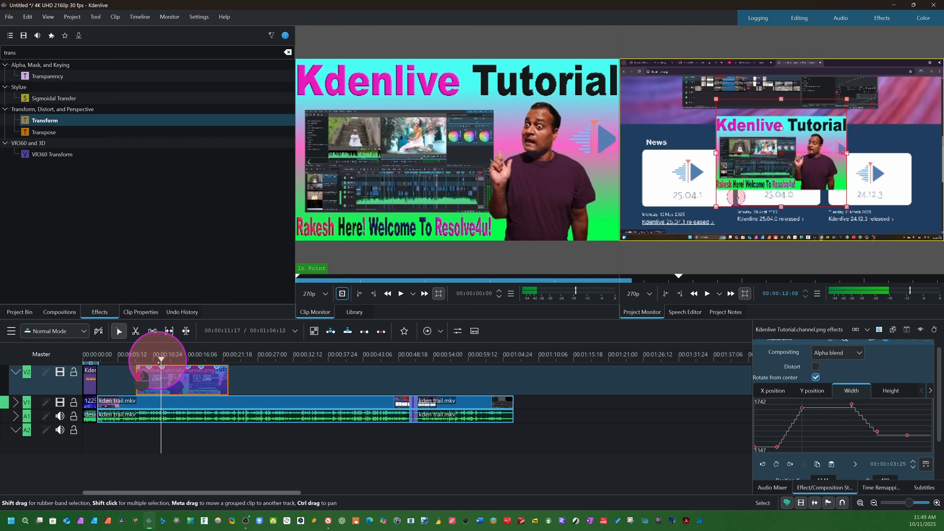
Play back the animated image section, replay the project from the start, and scrub ahead to 00:00:40:13.
click(148, 361)
key(space)
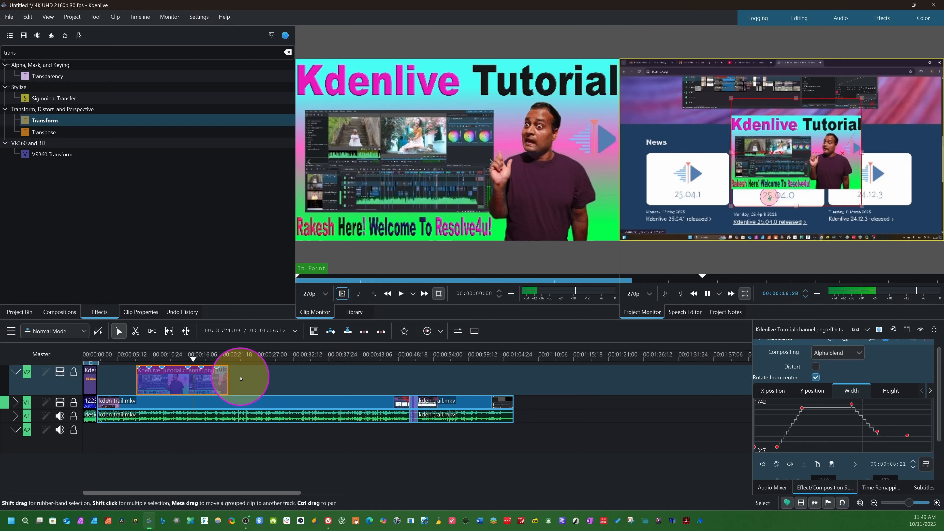
key(space)
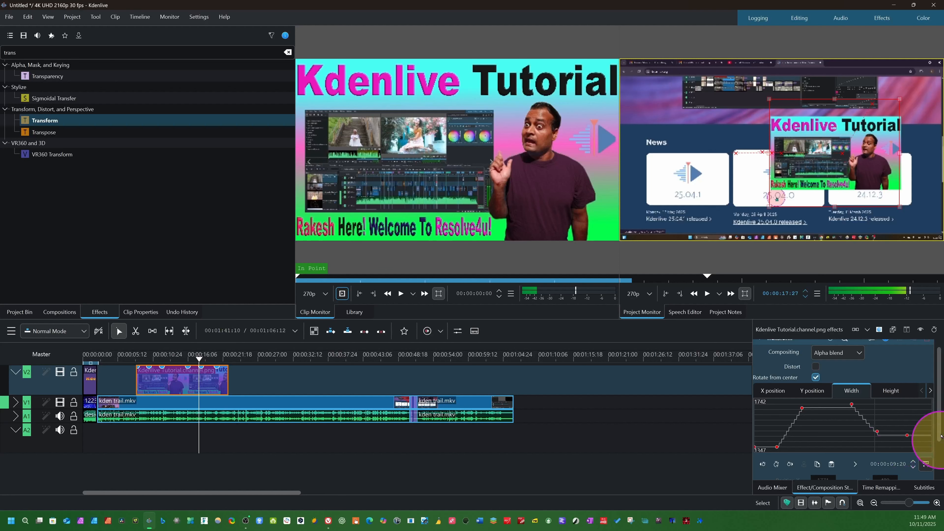
mouse_move(938, 418)
mouse_down()
mouse_move(938, 474)
mouse_move(939, 408)
mouse_up()
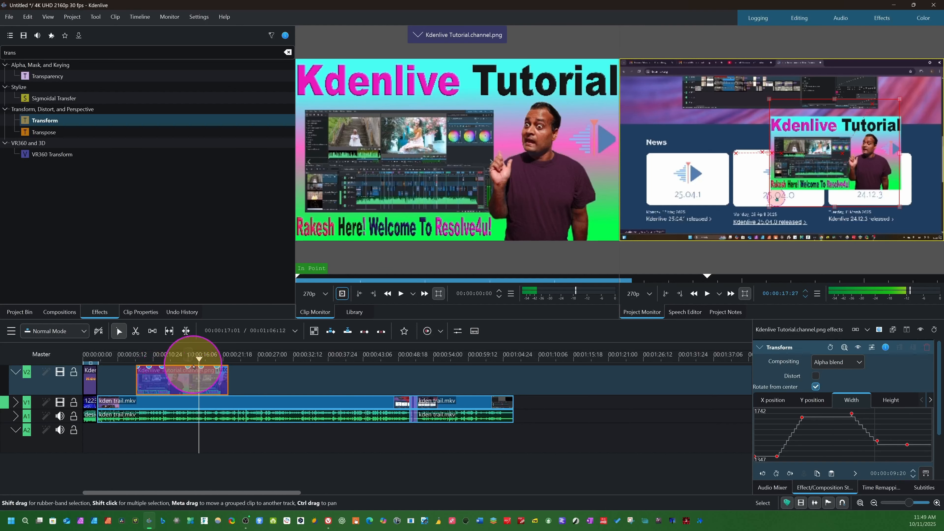
drag(198, 362, 84, 386)
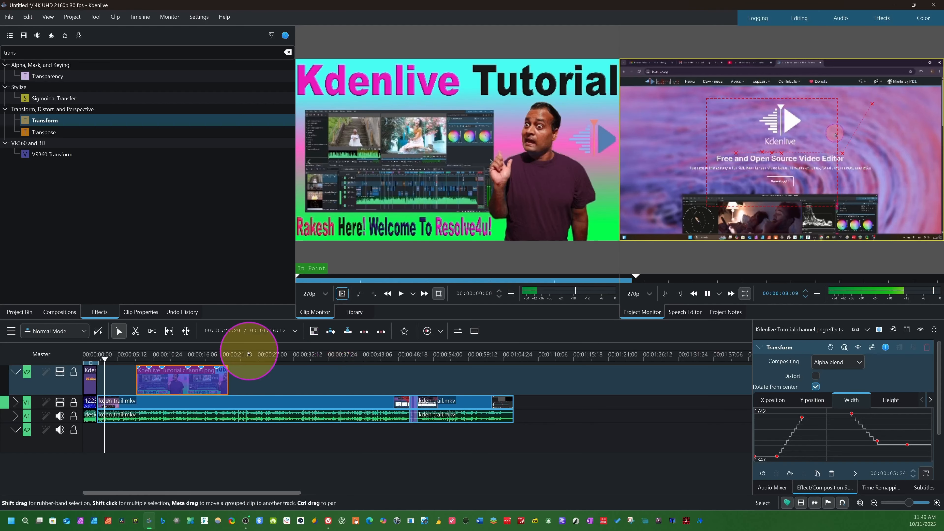
drag(110, 358, 345, 401)
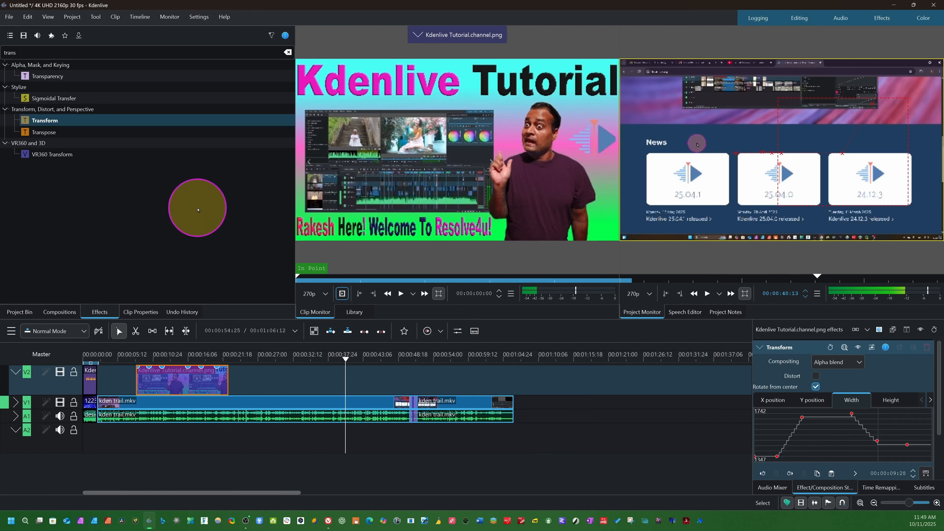
Show the Online Resources, browse the "sound" results from Pexels Photos and Pixabay Photos, and hide the resources again.
click(47, 17)
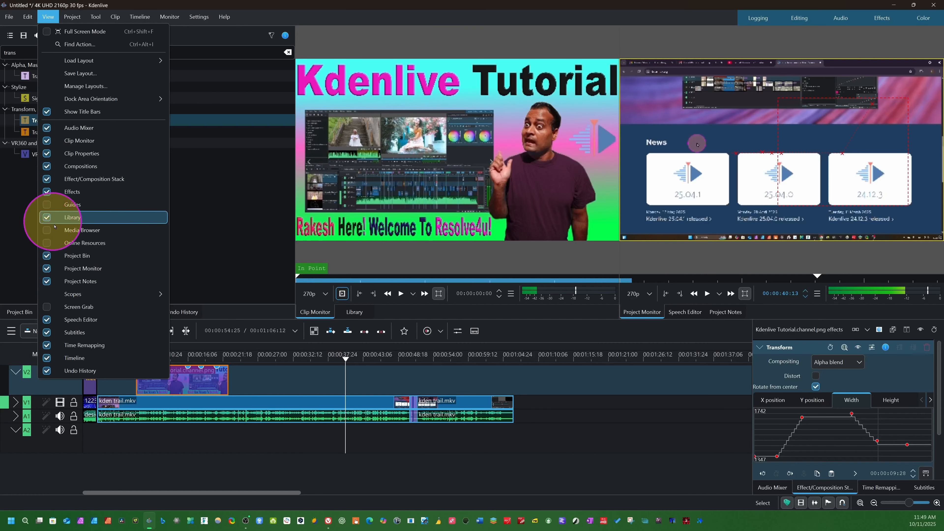
click(41, 243)
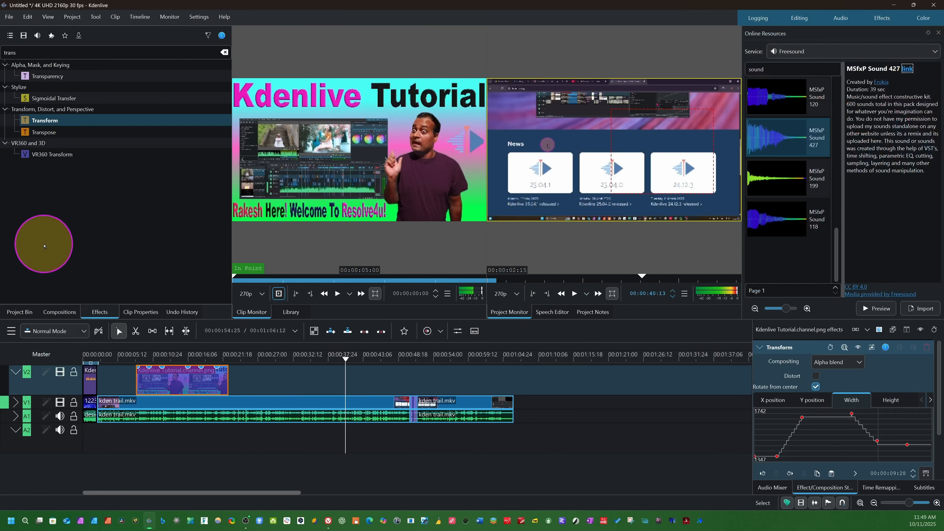
click(827, 52)
click(803, 104)
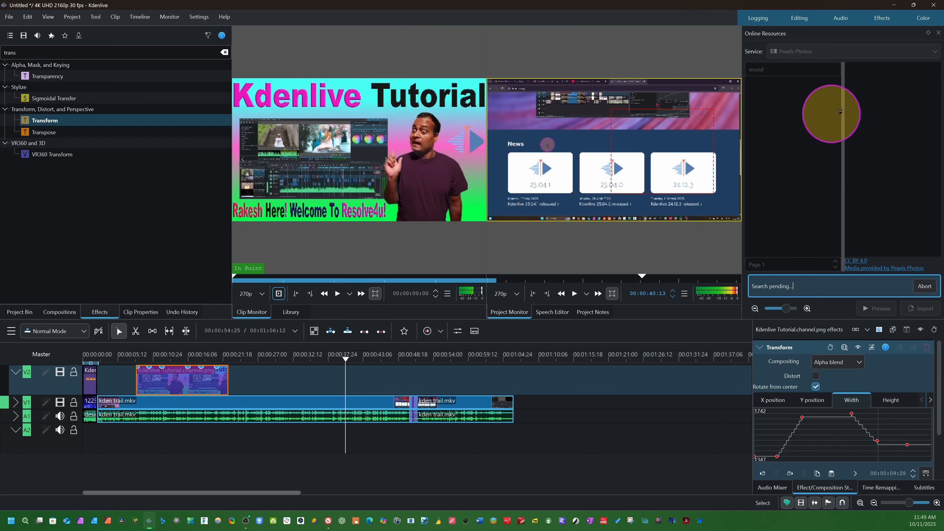
click(920, 54)
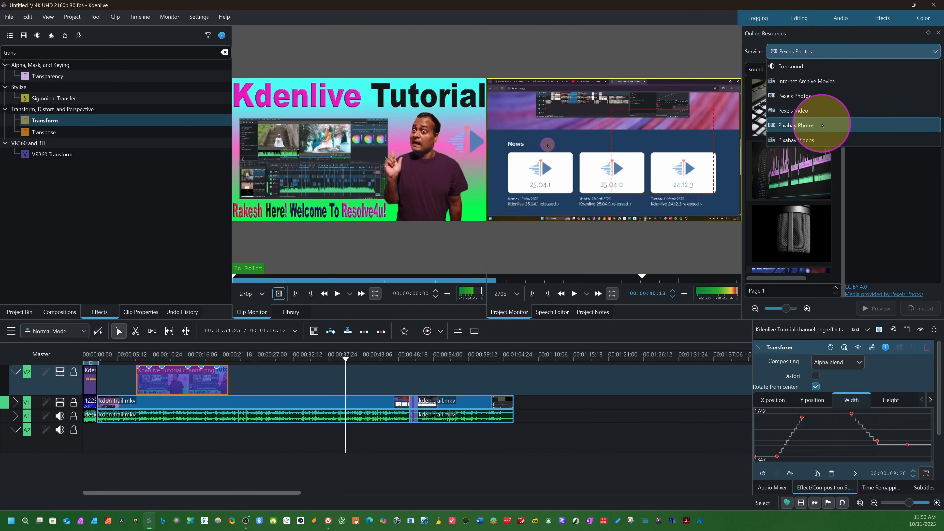
click(832, 125)
scroll(790, 254, down, 5)
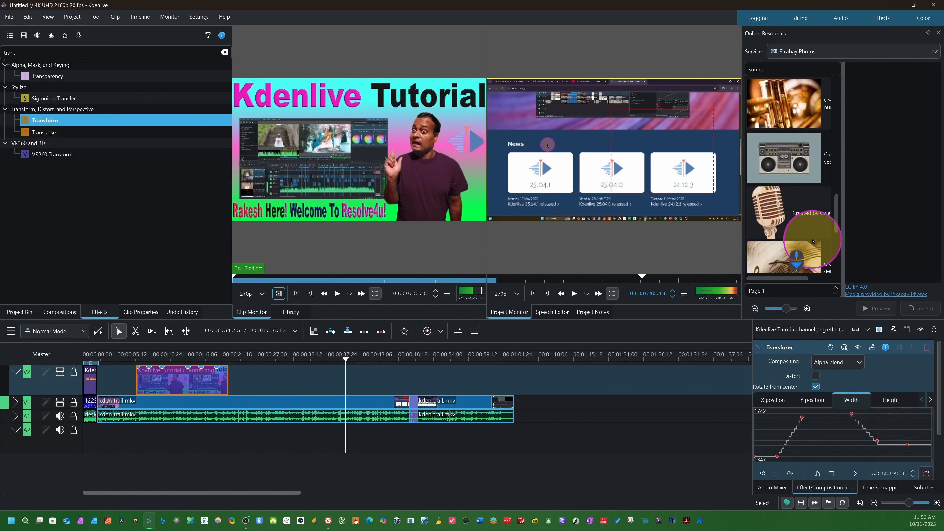
click(48, 17)
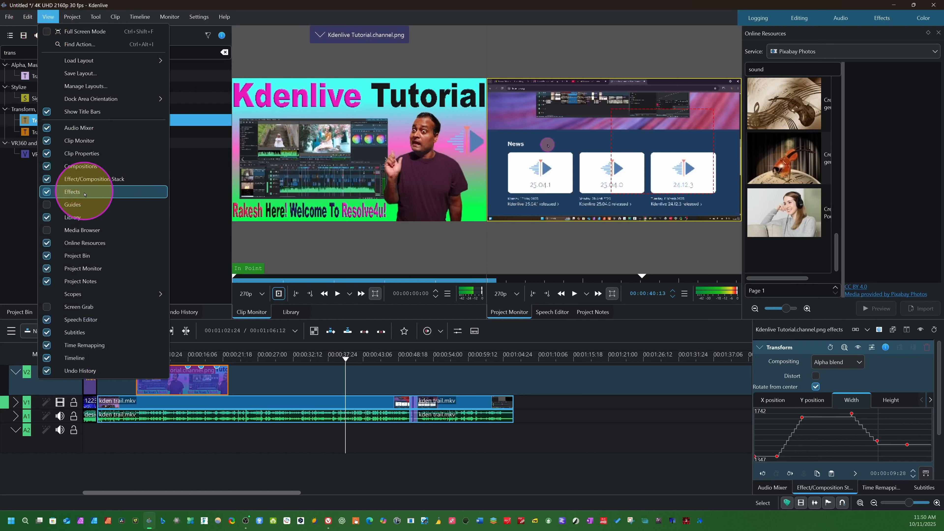
click(51, 242)
Trim the end of the last kden trail.mkv clip on V1 to about 00:01:04:15.
drag(353, 381, 501, 399)
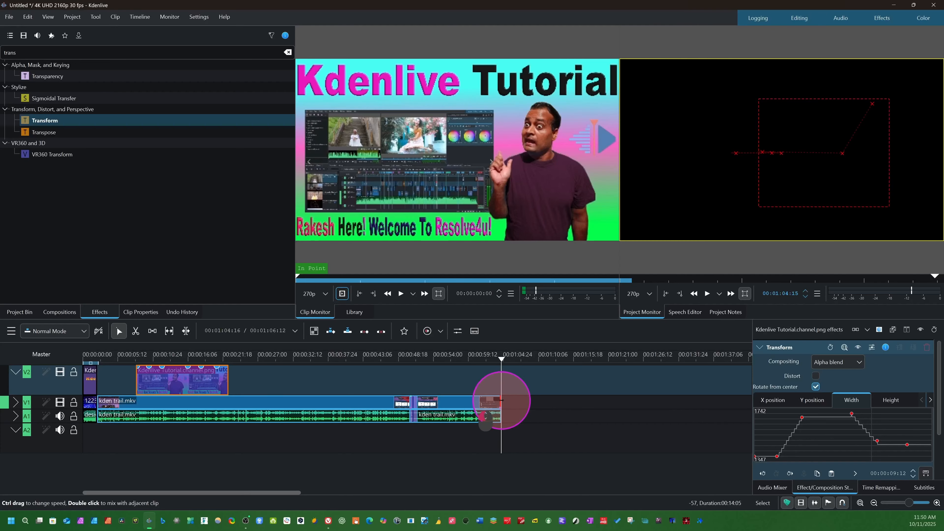